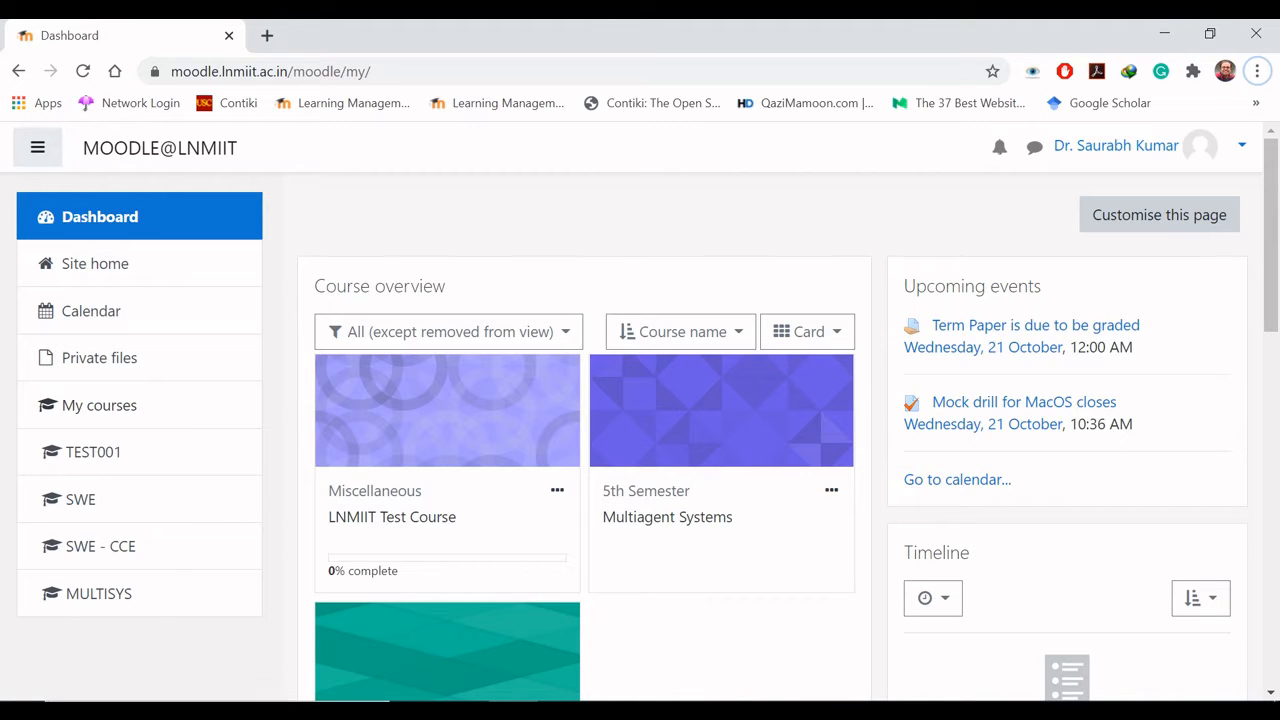
- Open the Term Paper assignment in the Multiagent Systems course and bring its grading summary into view
click(686, 518)
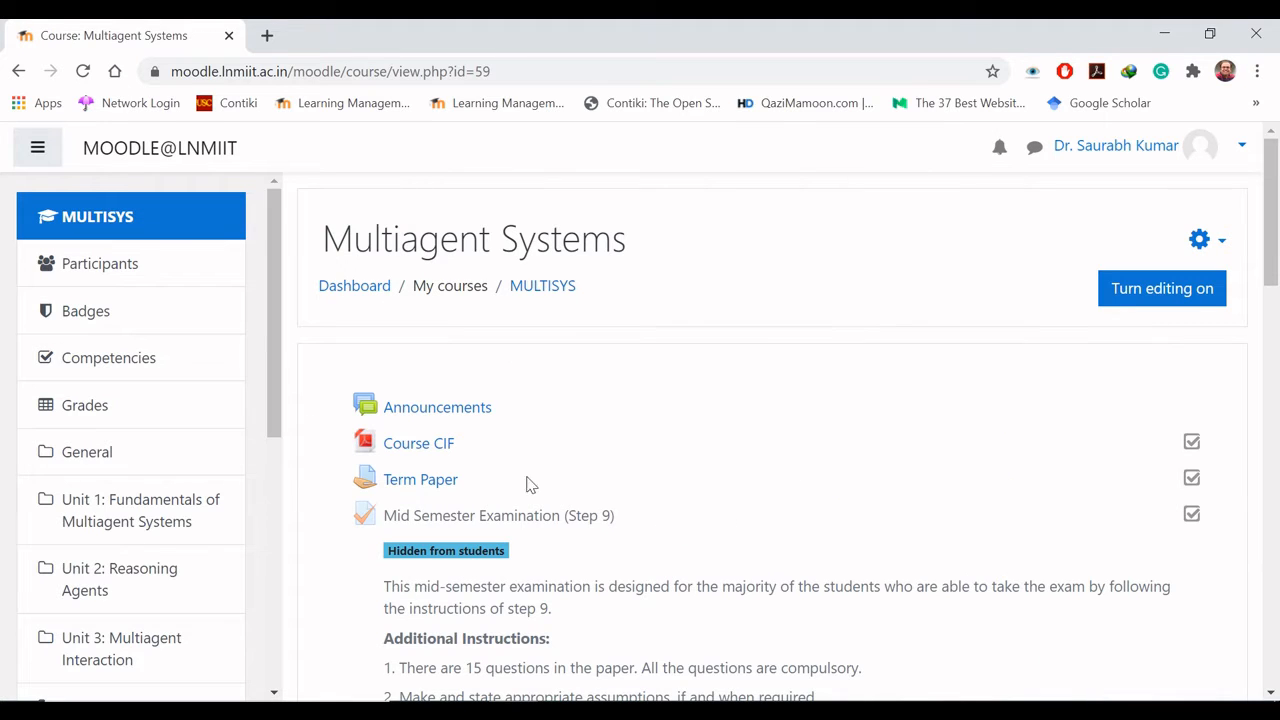
click(420, 480)
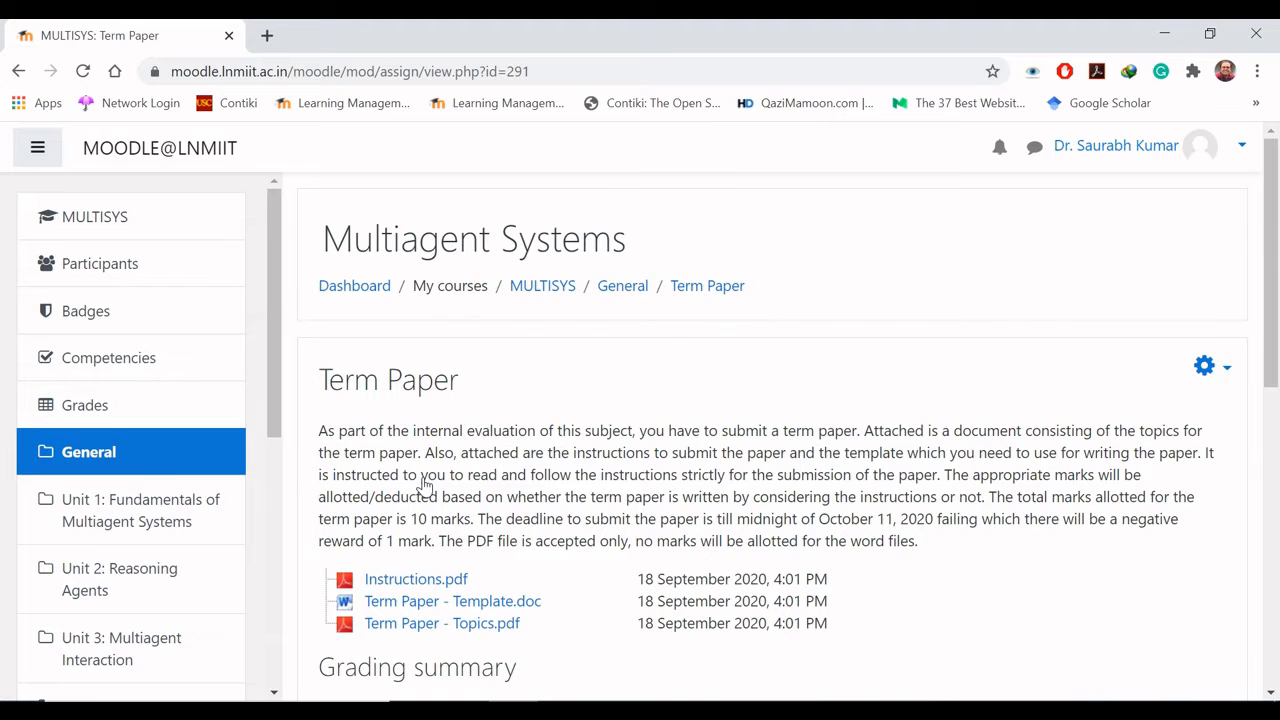
scroll(425, 485, down, 2)
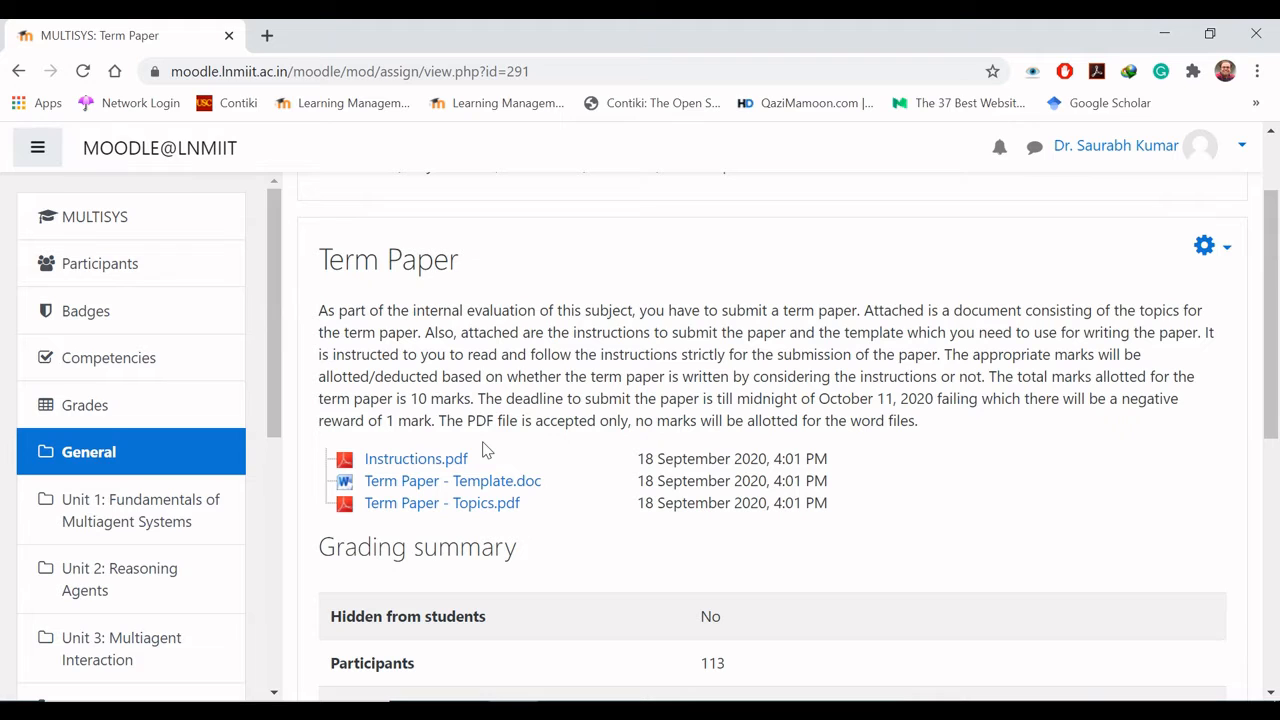
scroll(487, 451, down, 1)
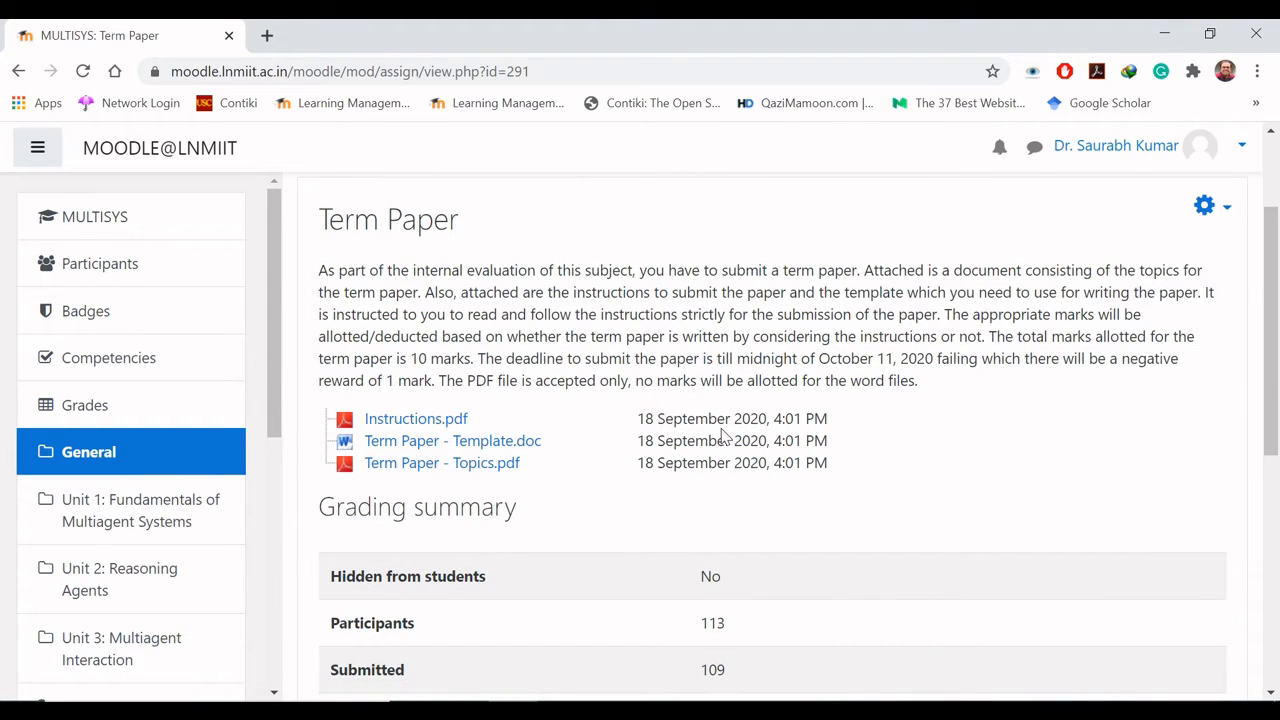
scroll(724, 436, down, 3)
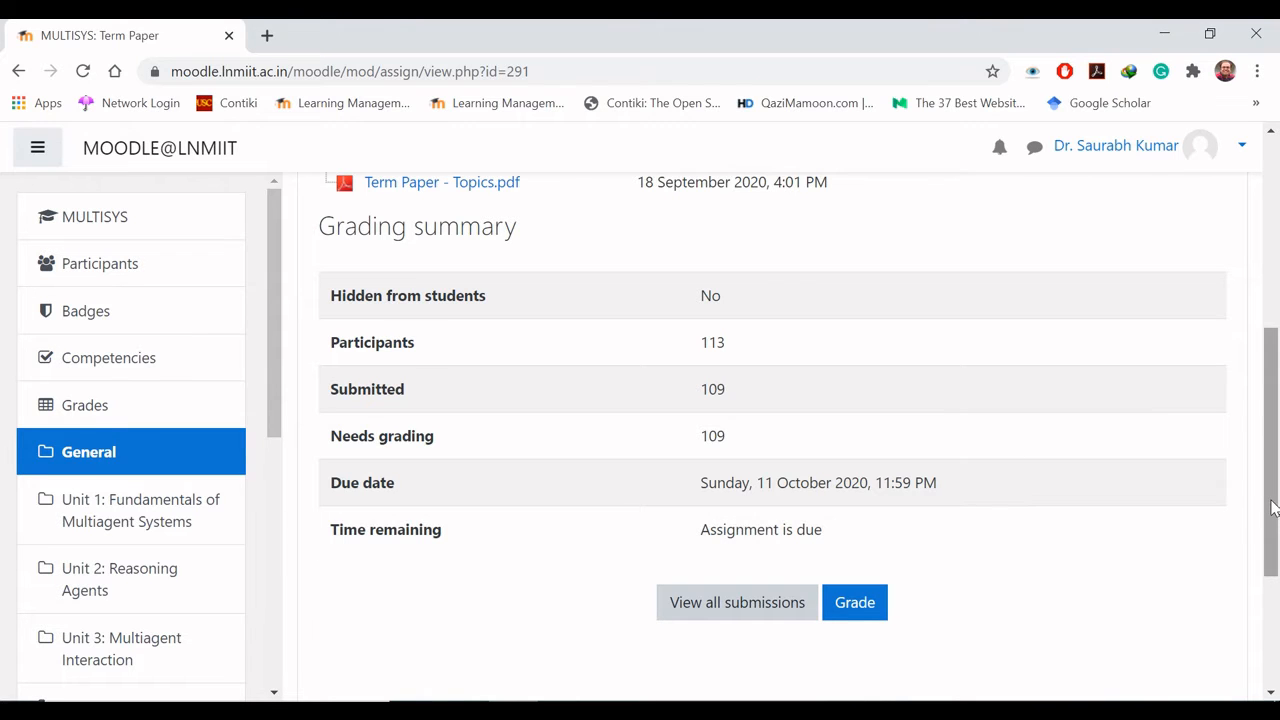
mouse_move(1271, 506)
mouse_down()
mouse_move(1276, 428)
mouse_move(1276, 530)
mouse_up()
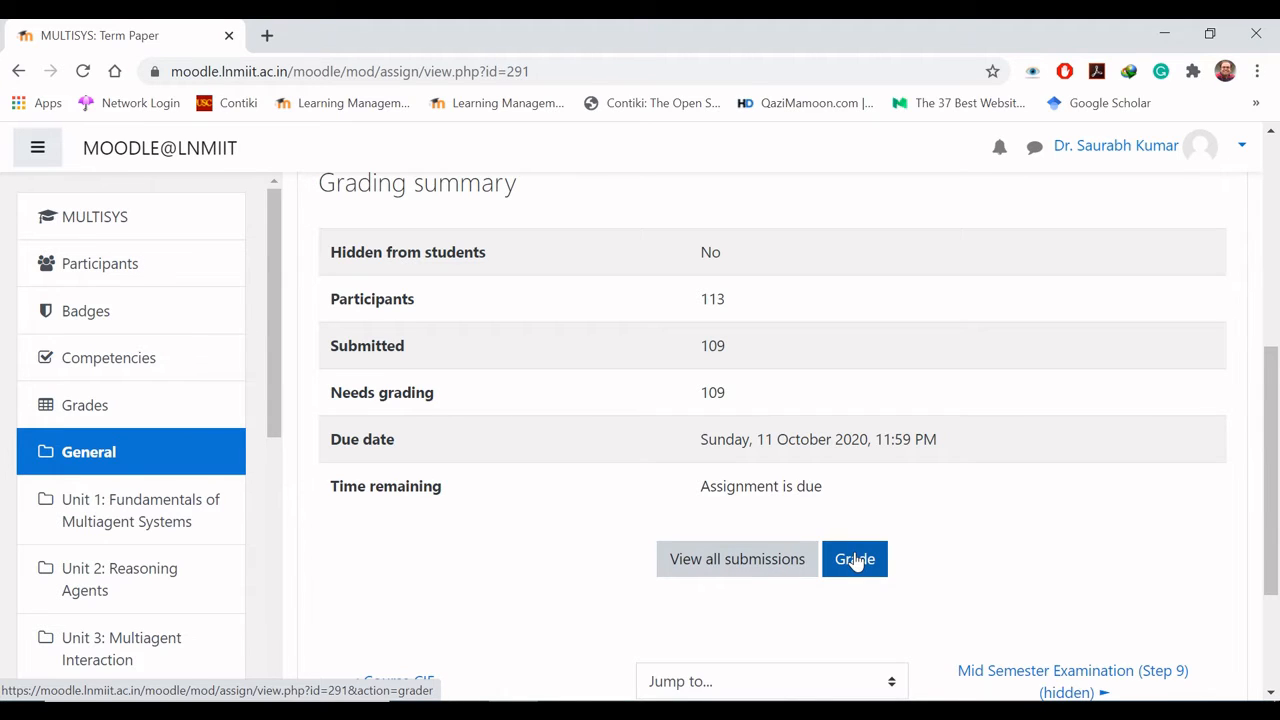
- View all Term Paper submissions and examine the table of submitted student papers
click(776, 558)
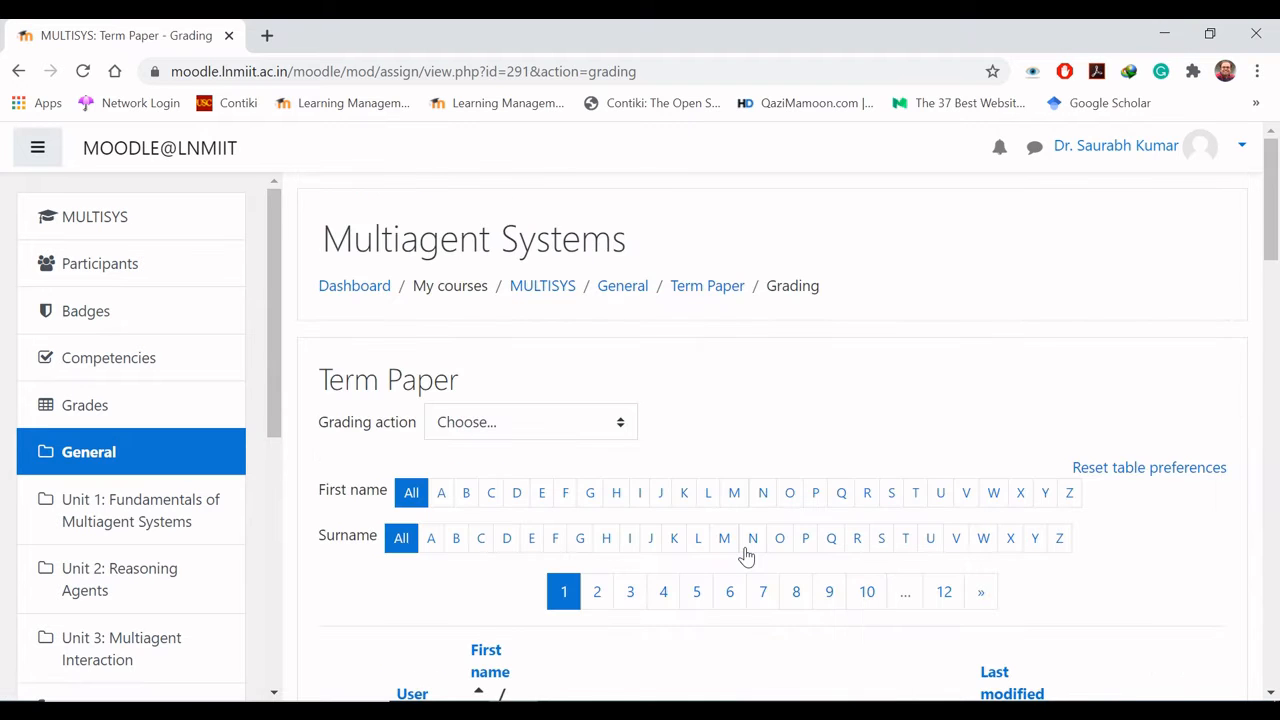
scroll(745, 555, down, 3)
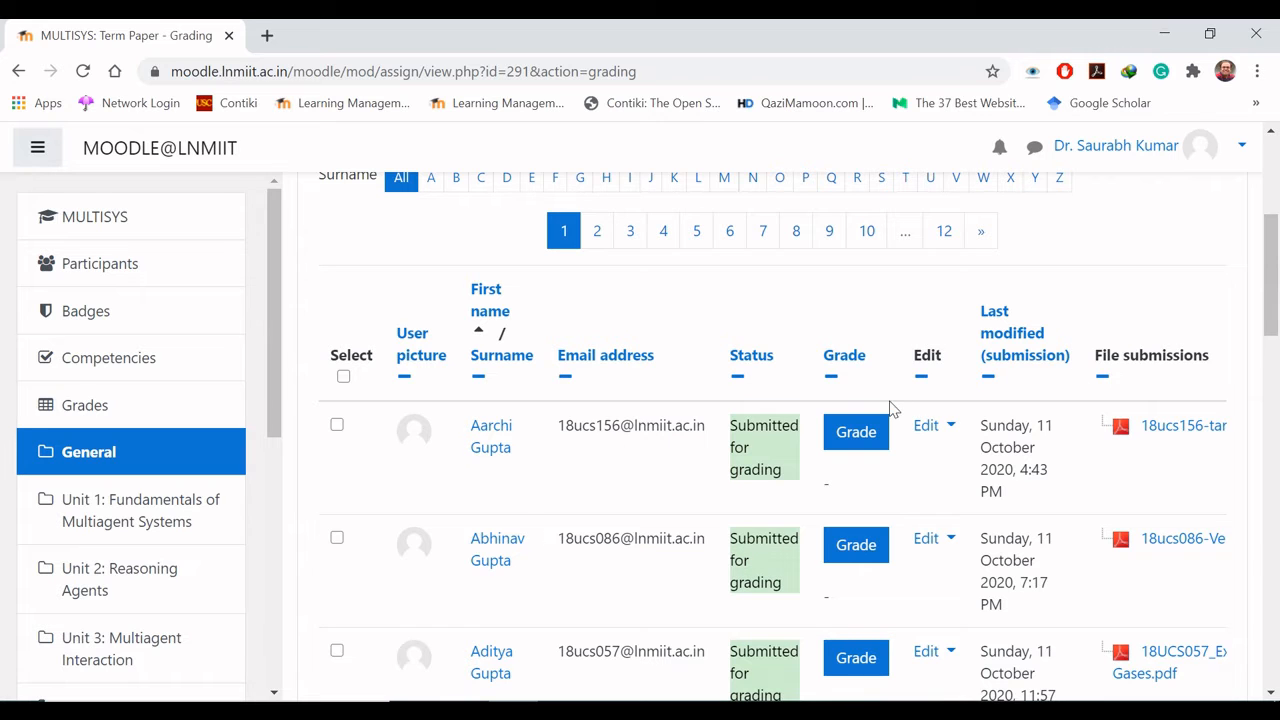
mouse_move(1276, 303)
mouse_down()
mouse_move(1276, 529)
mouse_move(1277, 283)
mouse_move(1276, 303)
mouse_up()
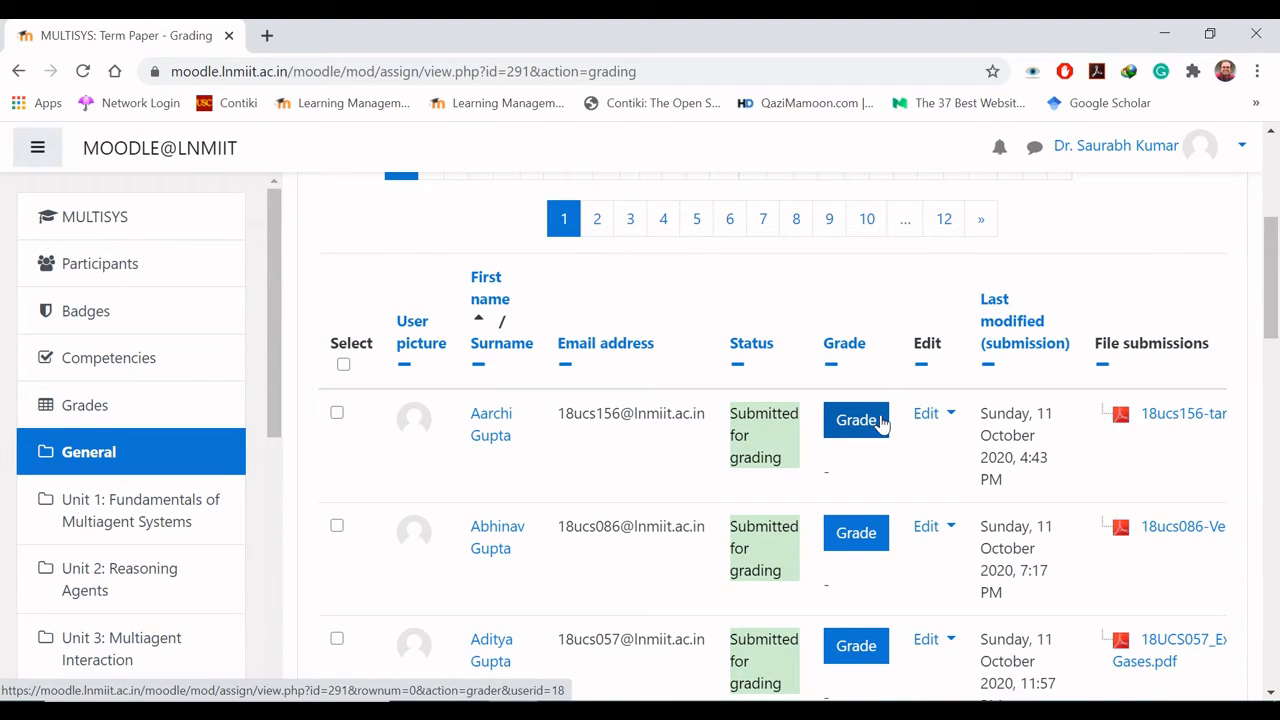
- Examine the extension due date form for the first listed student and cancel it without saving
click(953, 416)
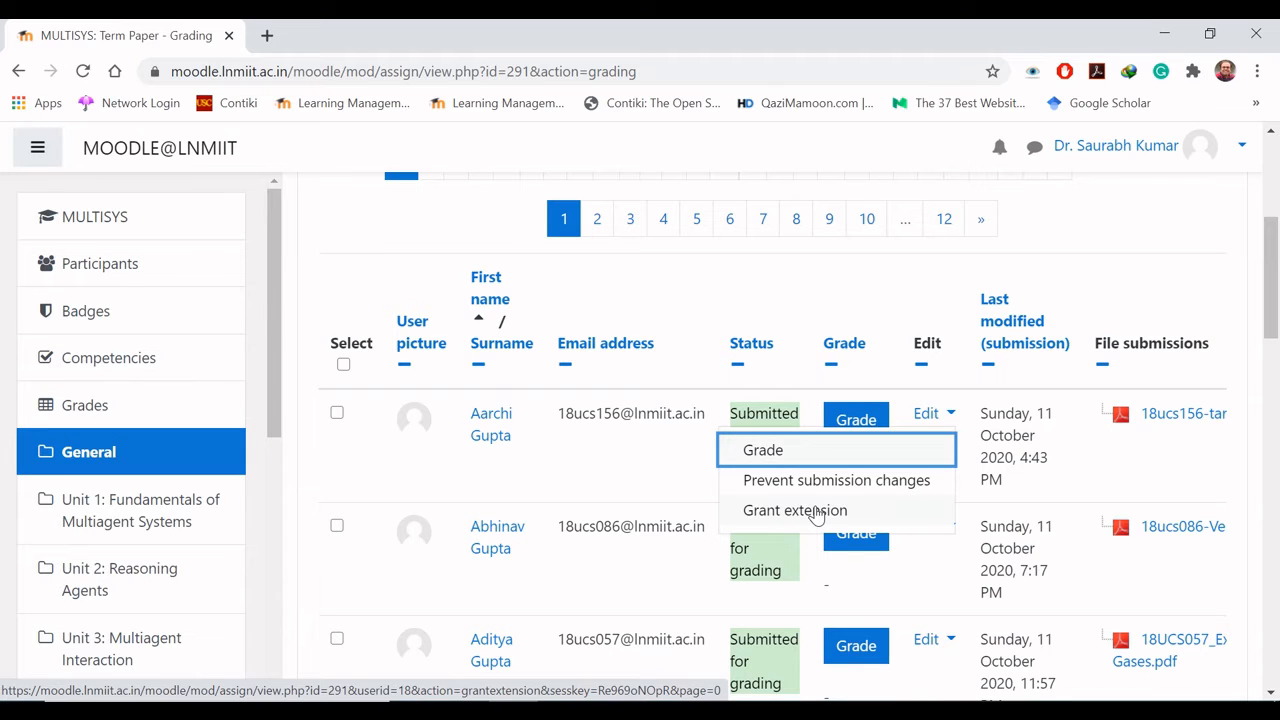
click(816, 511)
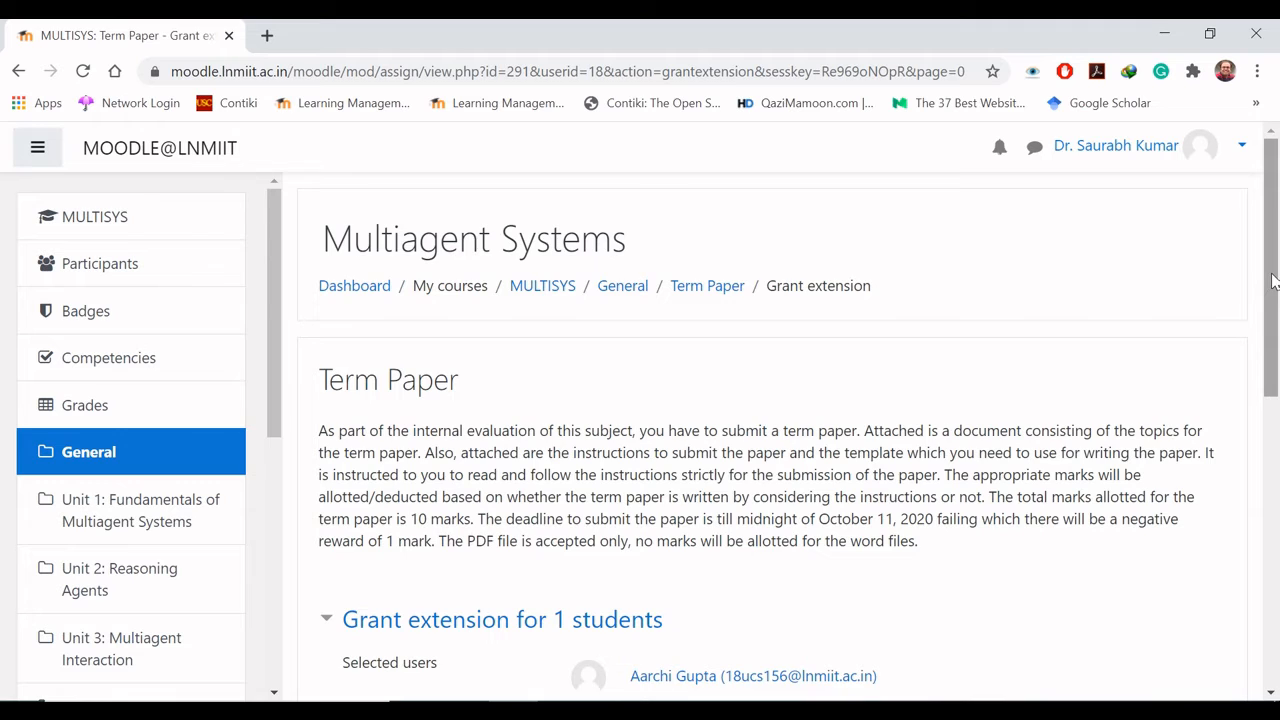
drag(1274, 280, 1276, 428)
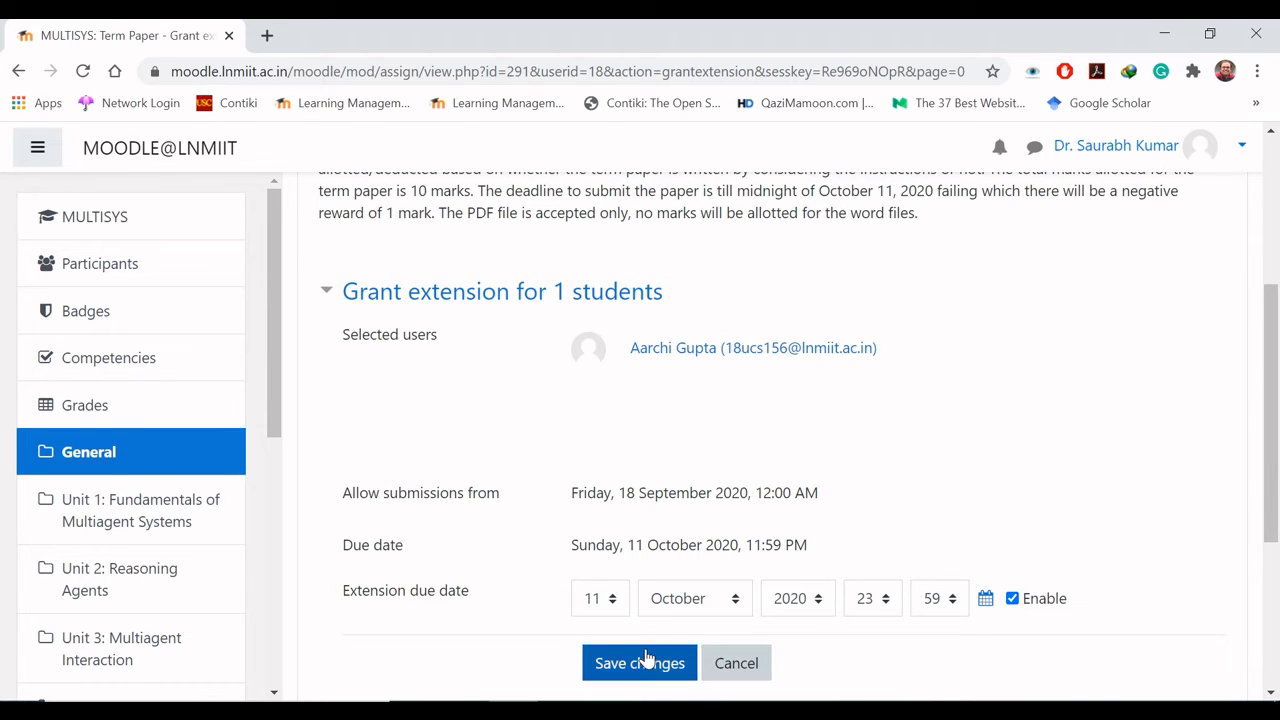
click(736, 665)
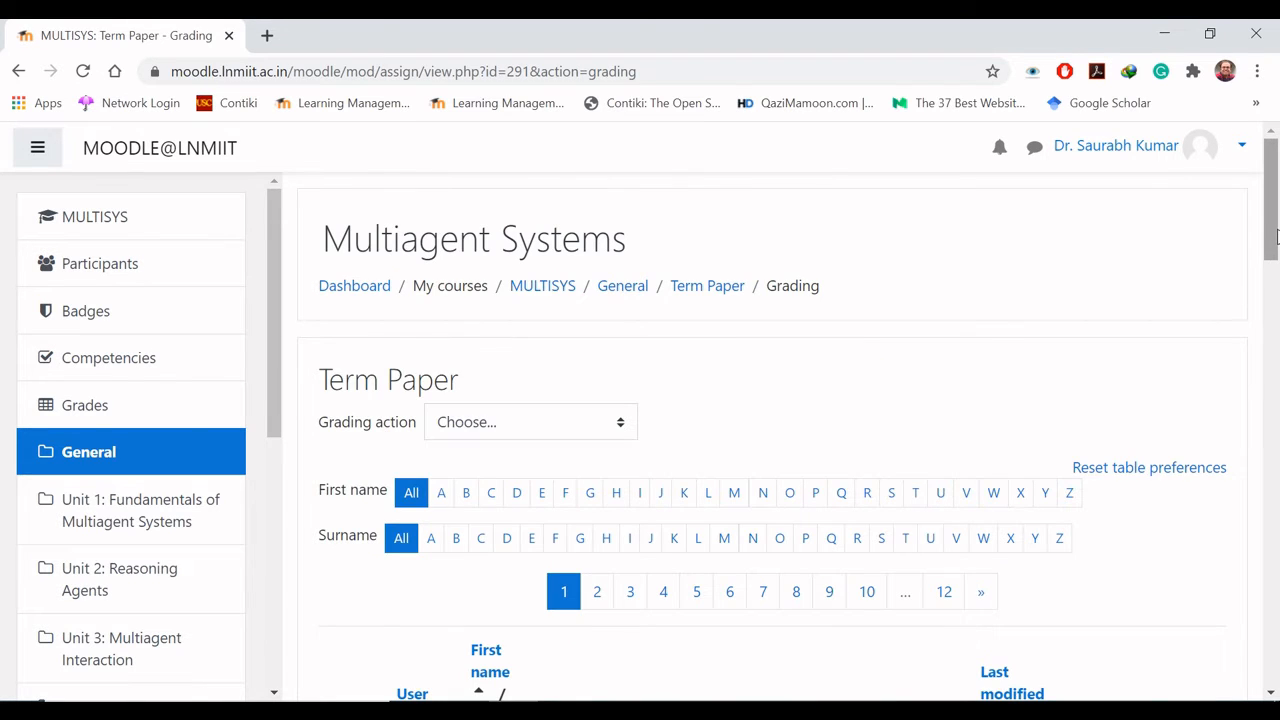
- Return from the submissions table to the Term Paper assignment page and open the individual grading view
drag(1275, 235, 1277, 309)
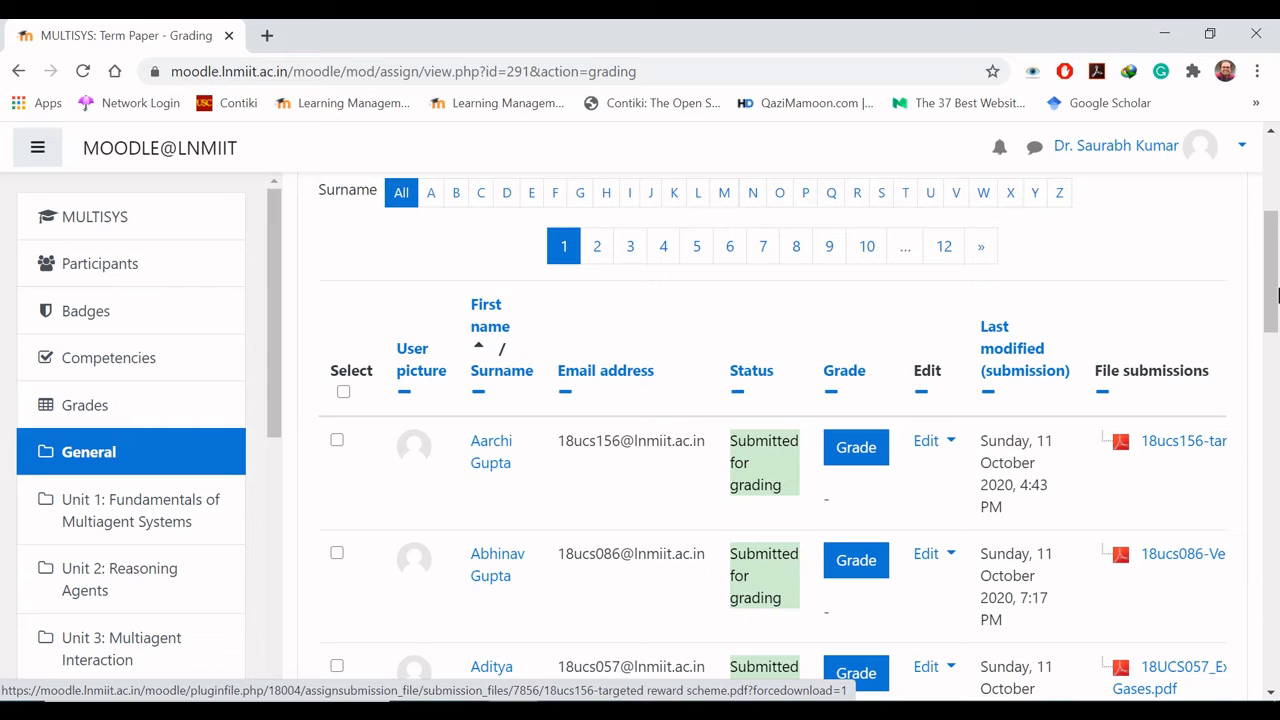
drag(1277, 278, 1277, 218)
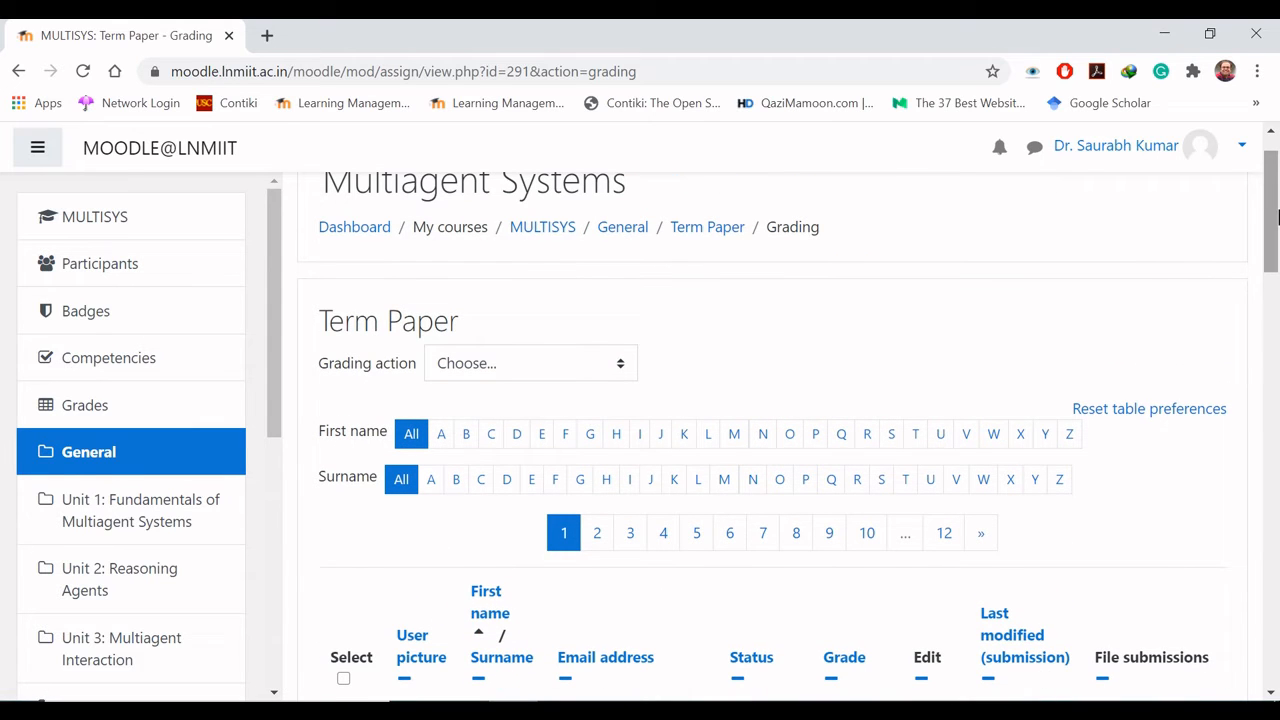
click(729, 230)
scroll(728, 236, down, 5)
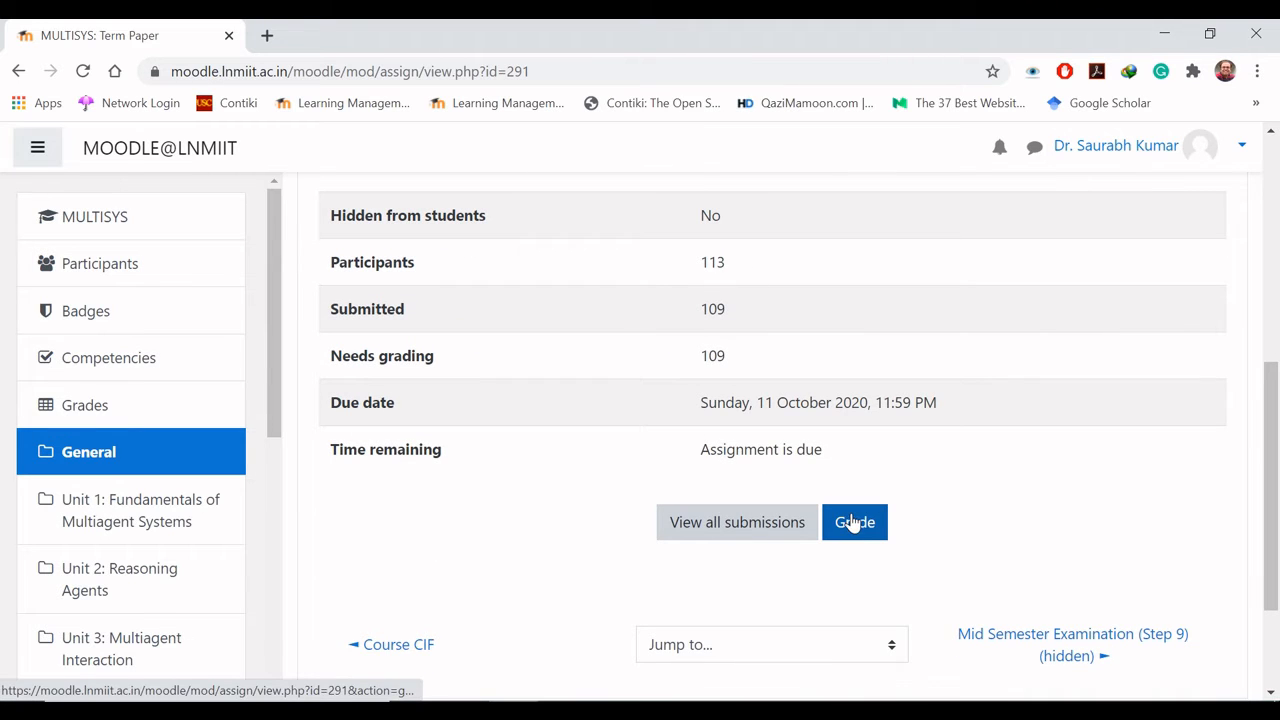
click(853, 522)
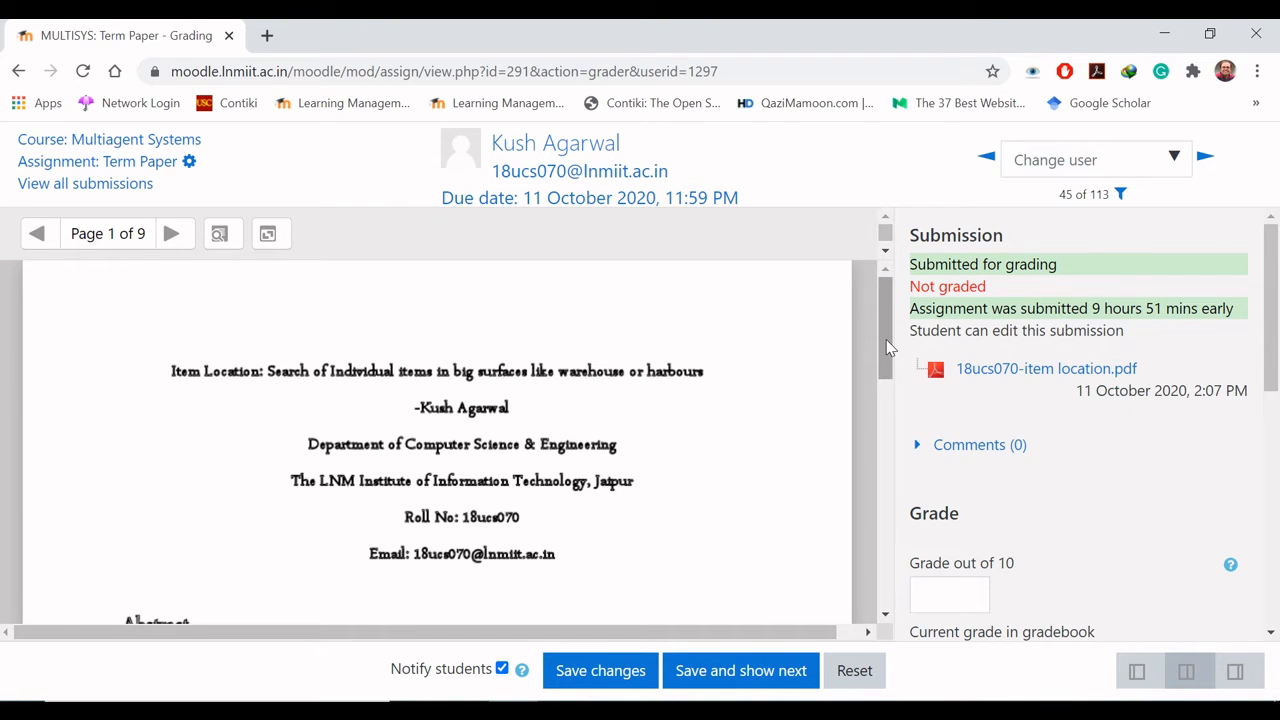
- Switch the grading view to the first student in the list of users
mouse_move(889, 345)
mouse_down()
mouse_move(895, 562)
mouse_move(873, 326)
mouse_up()
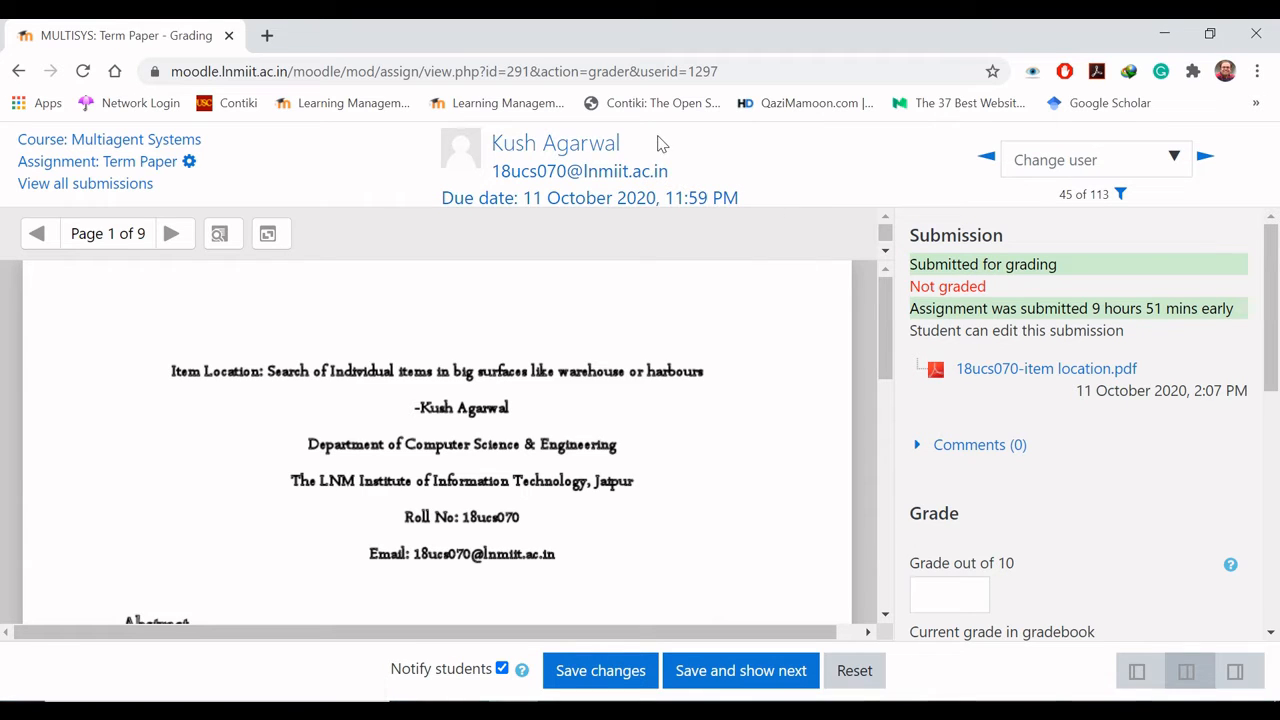
click(1173, 158)
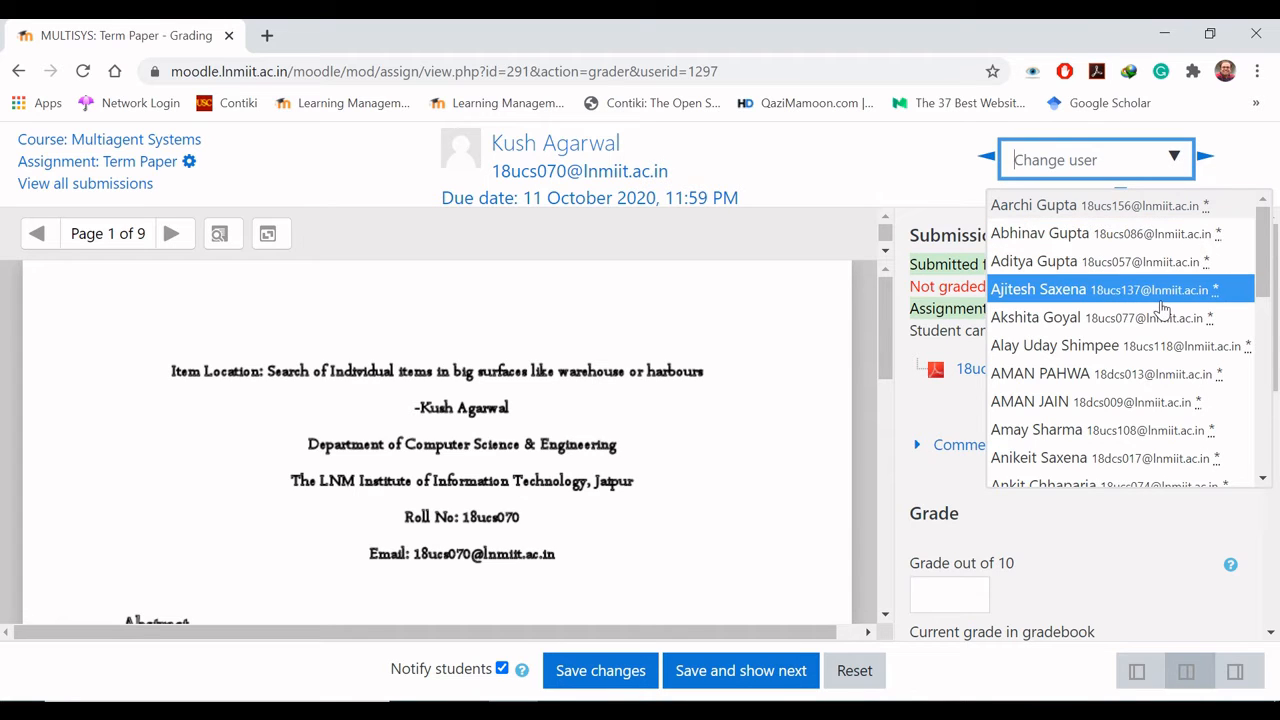
mouse_move(1266, 276)
mouse_down()
mouse_move(1266, 308)
mouse_move(1266, 260)
mouse_up()
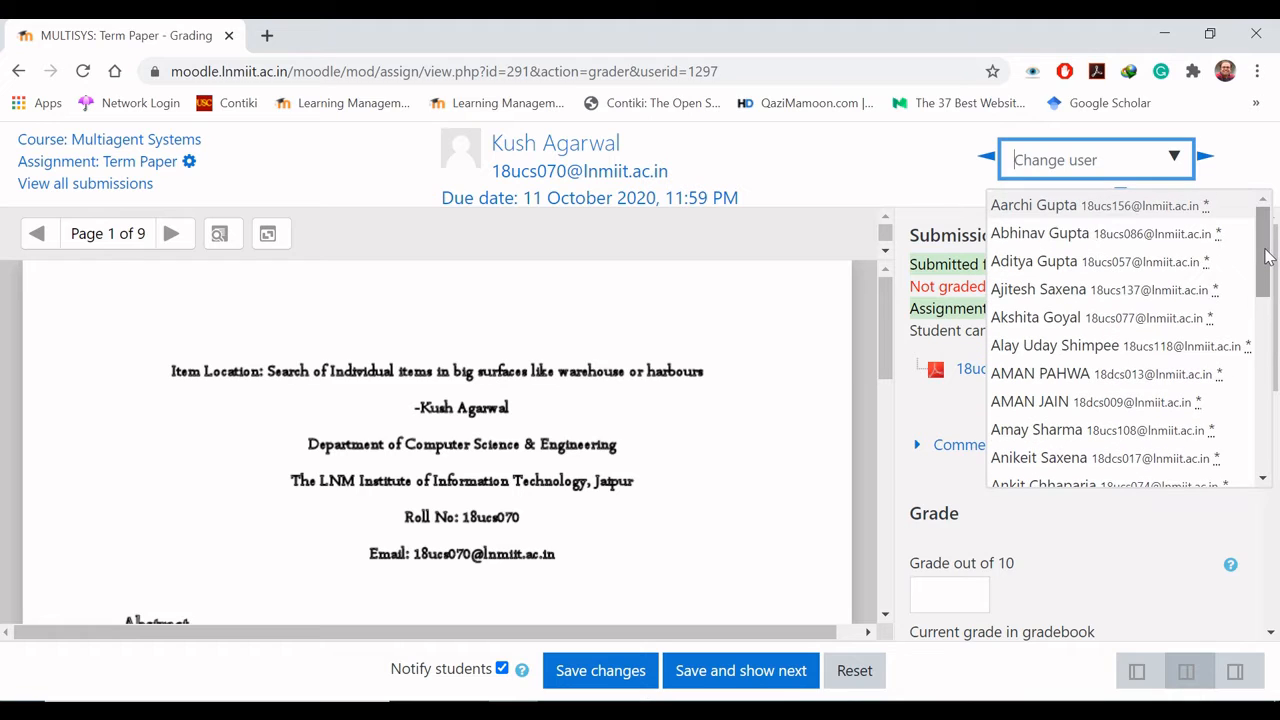
click(1080, 208)
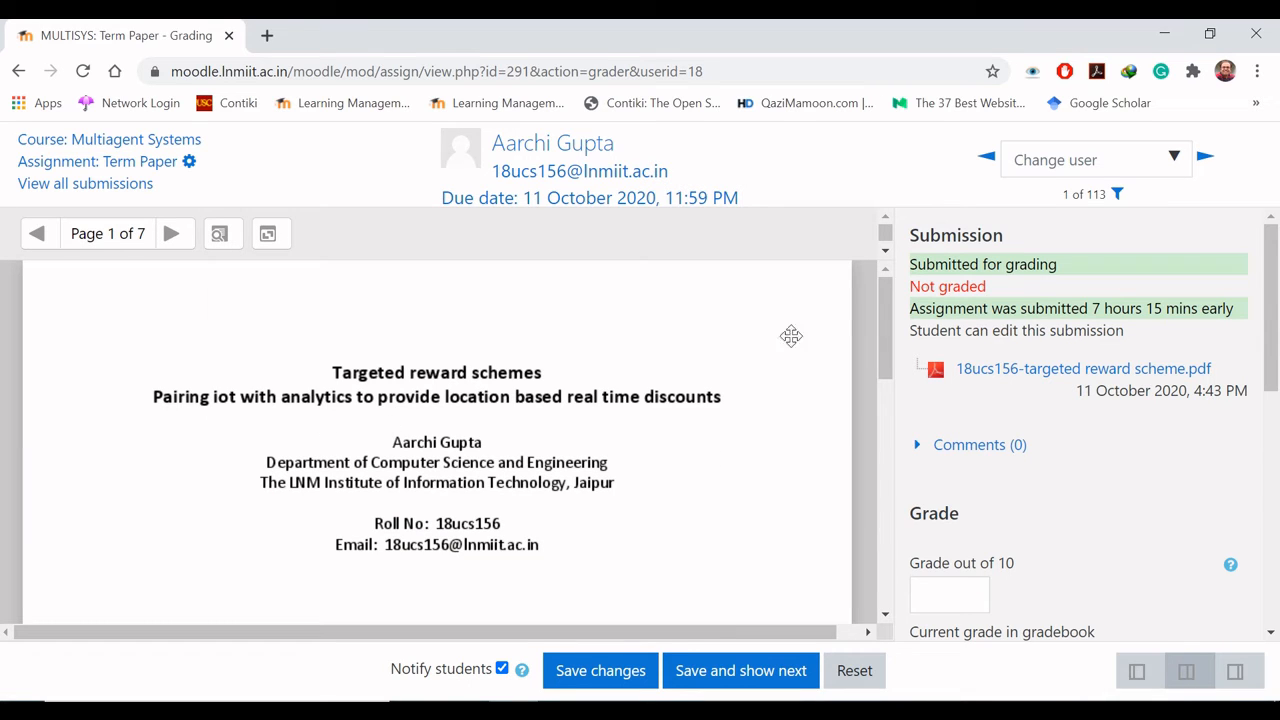
- Read through page 1 of the student's submitted paper and return to its beginning
drag(890, 337, 890, 380)
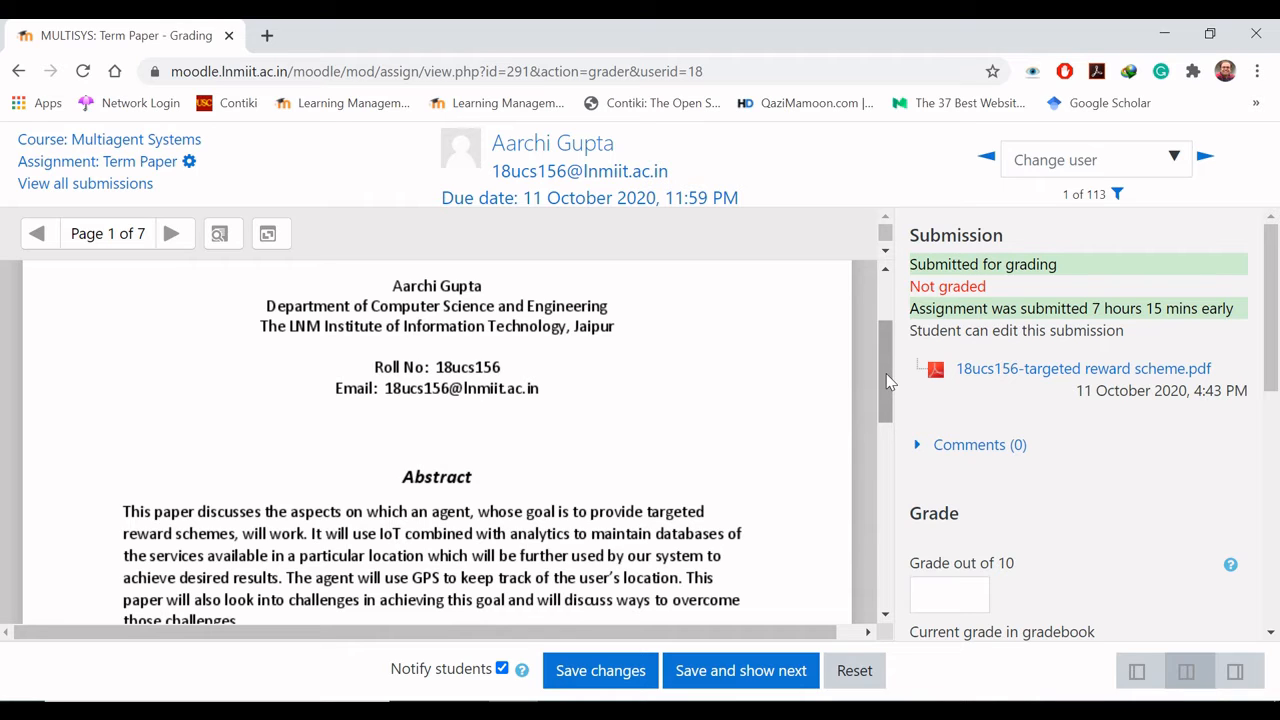
drag(890, 380, 885, 622)
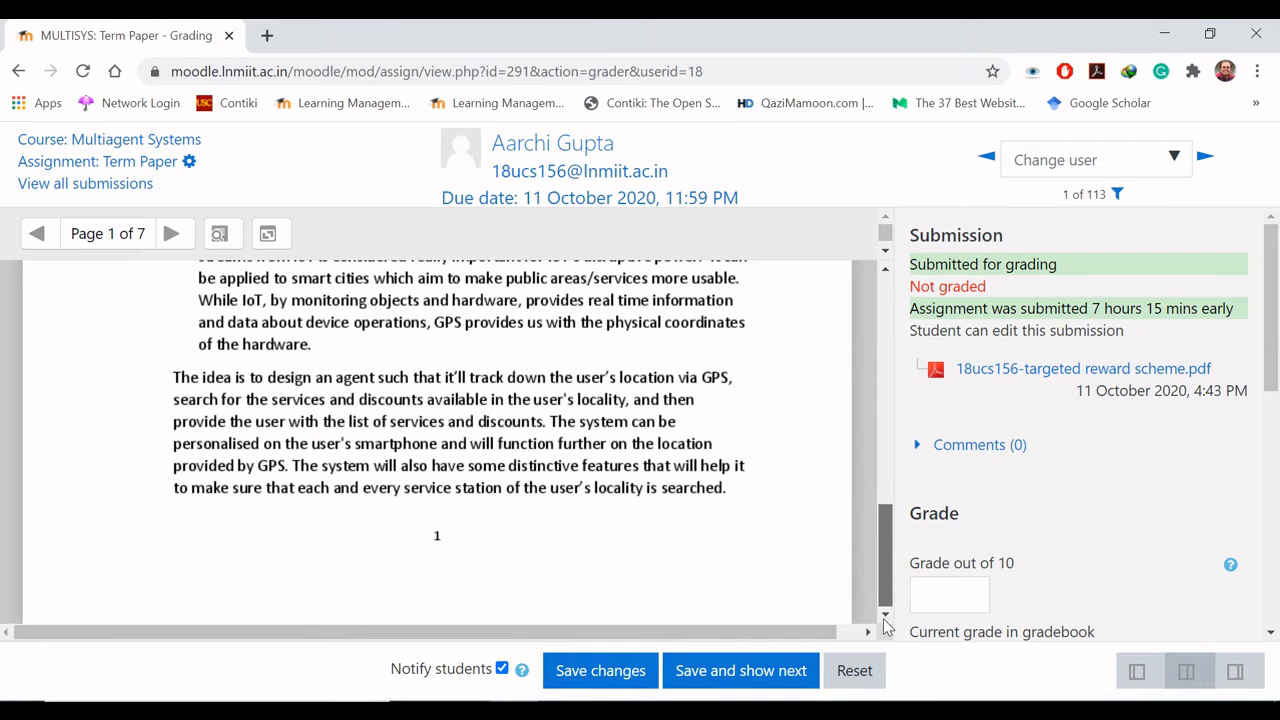
drag(884, 557, 873, 640)
mouse_move(884, 560)
mouse_down()
mouse_move(880, 391)
mouse_move(893, 570)
mouse_up()
drag(883, 546, 909, 149)
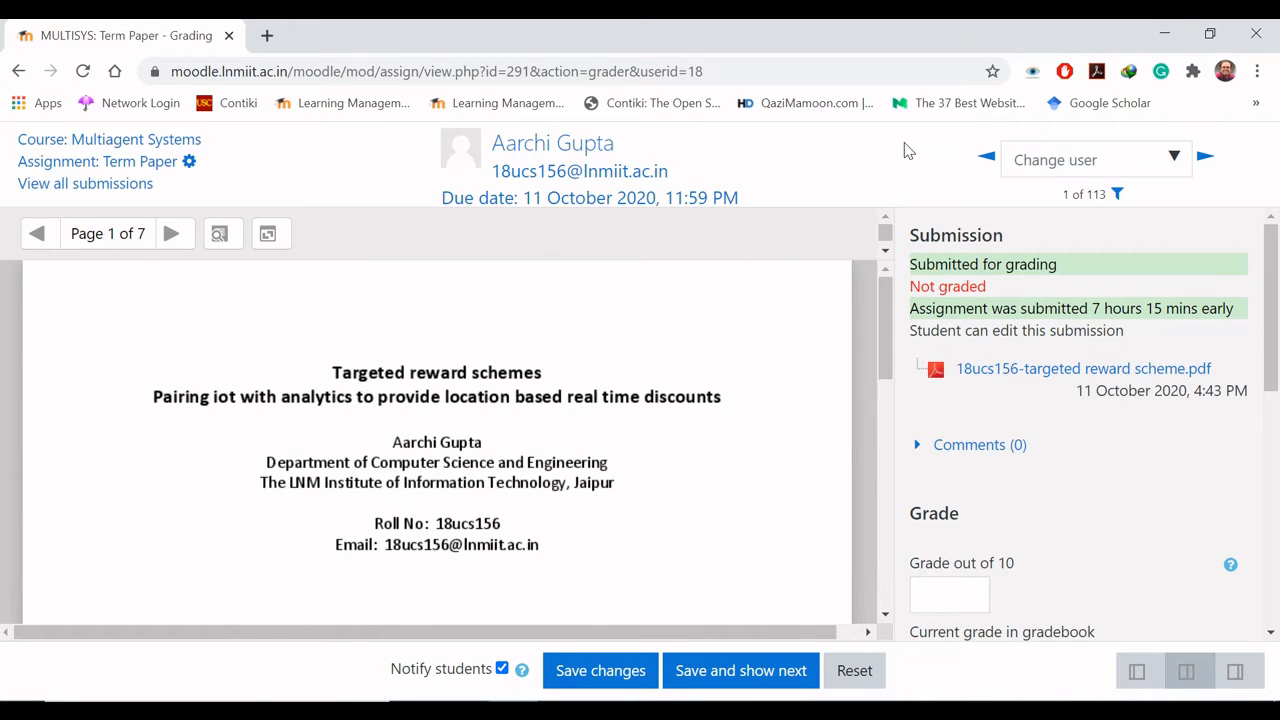
- Leaf back and forth between pages 1 and 2 of the submission and go on to page 3
click(172, 236)
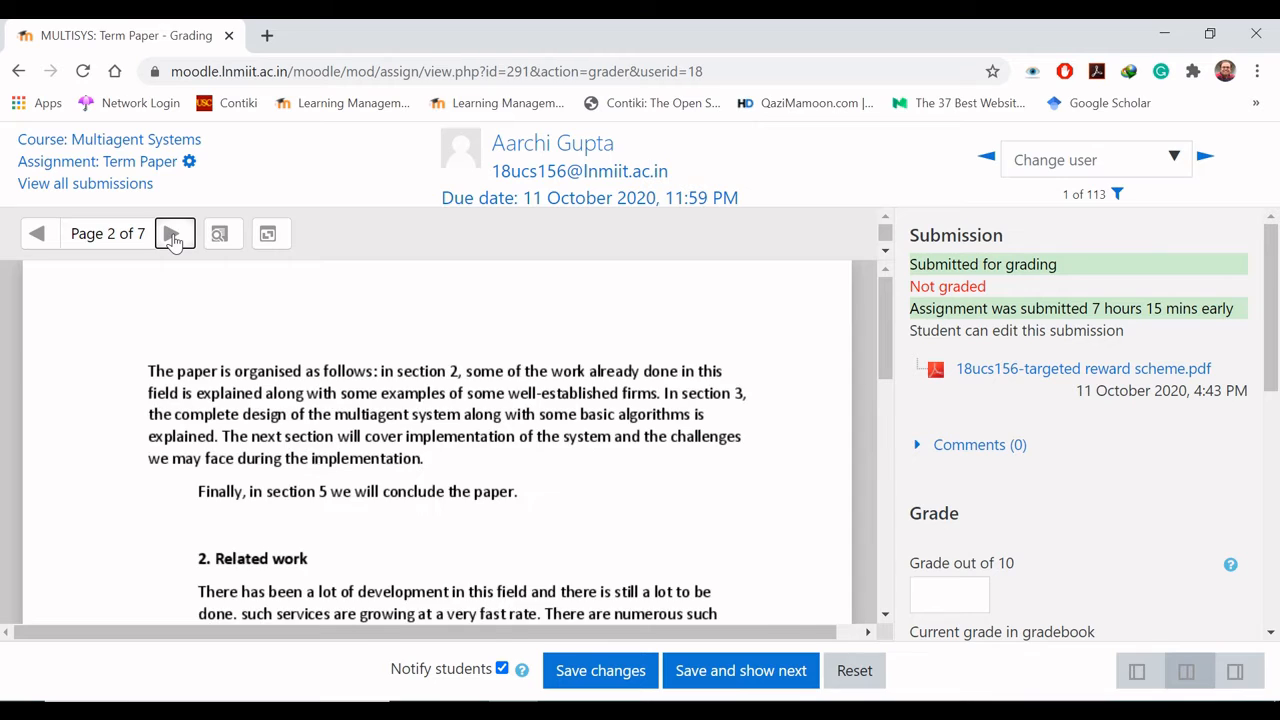
click(36, 236)
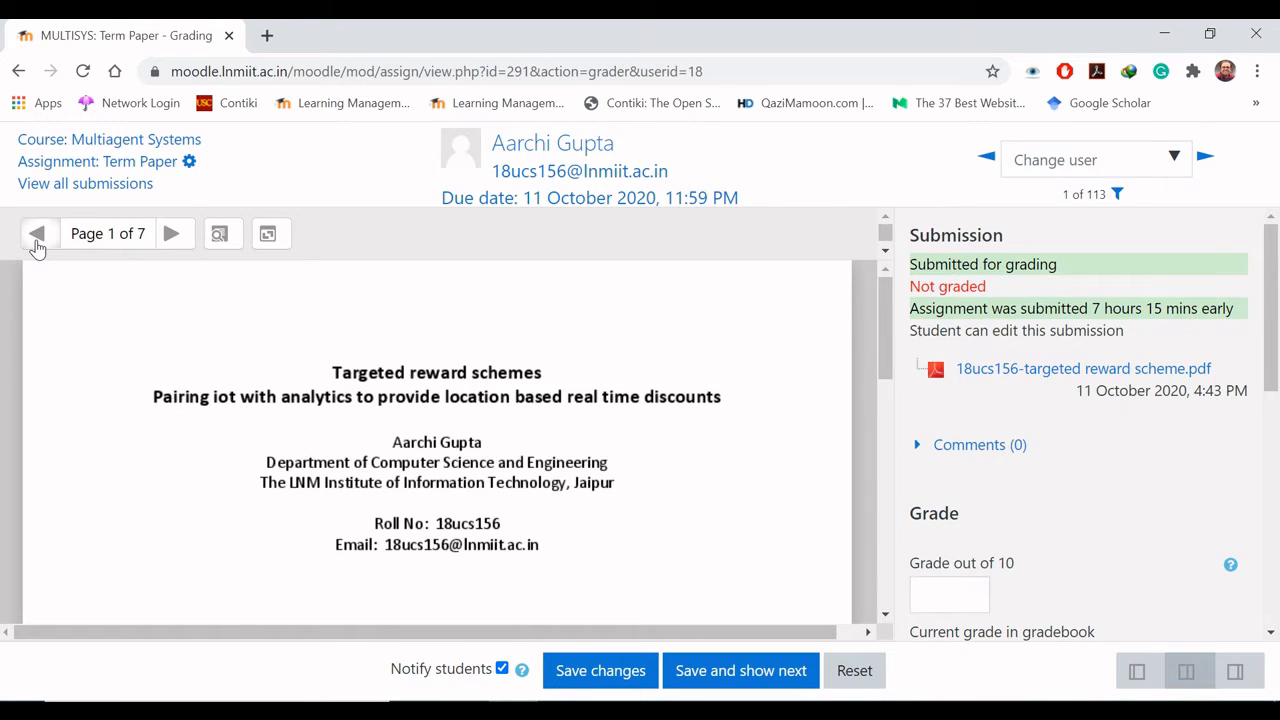
click(173, 238)
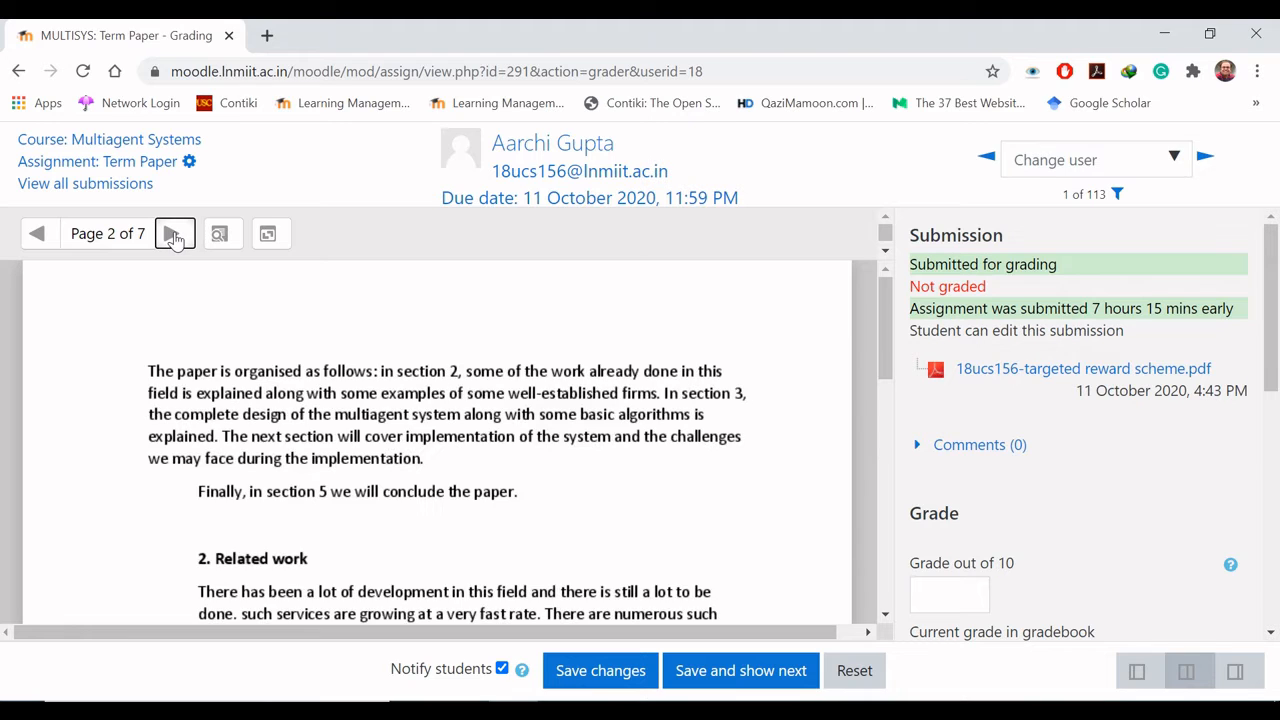
click(173, 237)
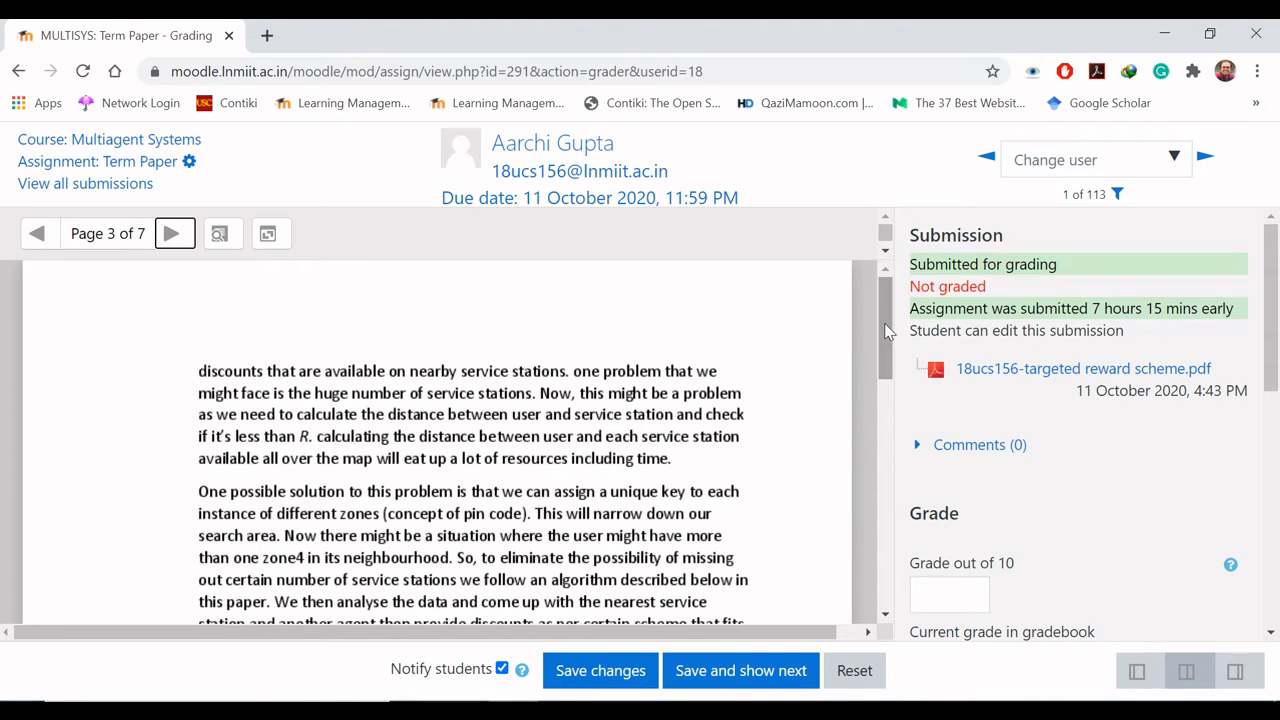
mouse_move(877, 328)
mouse_down()
mouse_move(884, 578)
mouse_move(886, 324)
mouse_up()
- Toggle the comment display and look over the content of page 3 of the submission
click(268, 240)
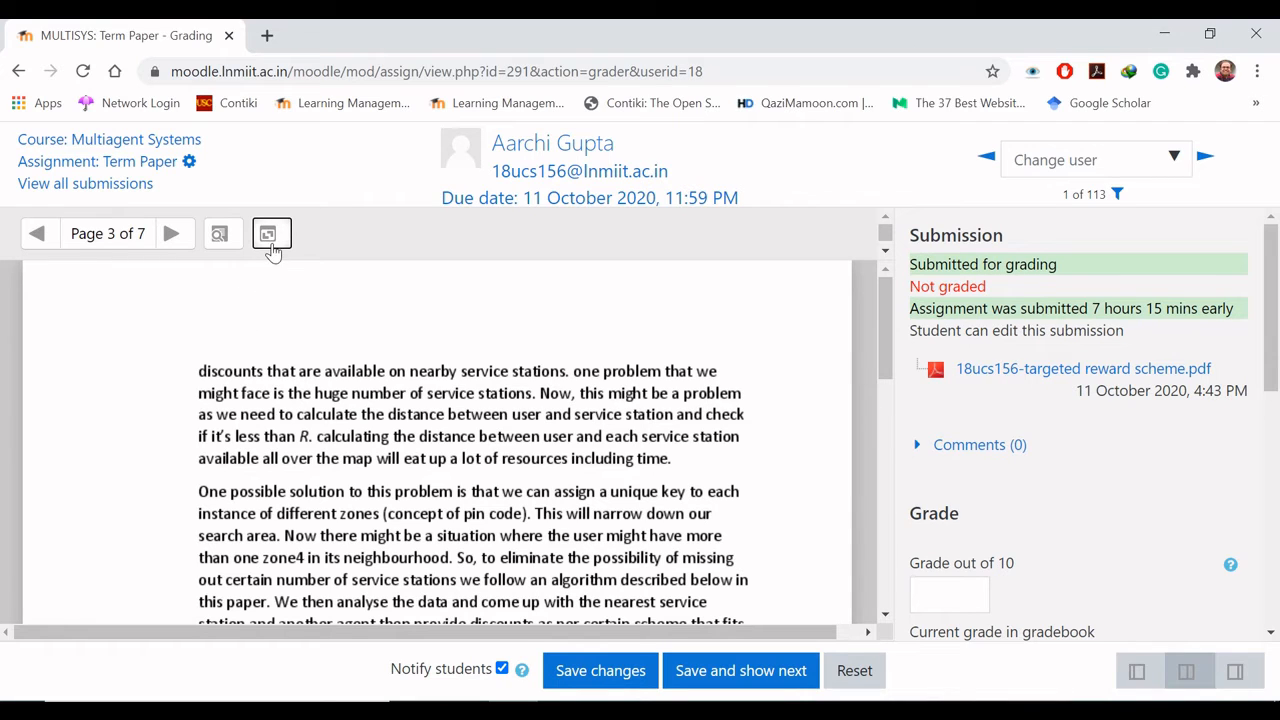
click(370, 429)
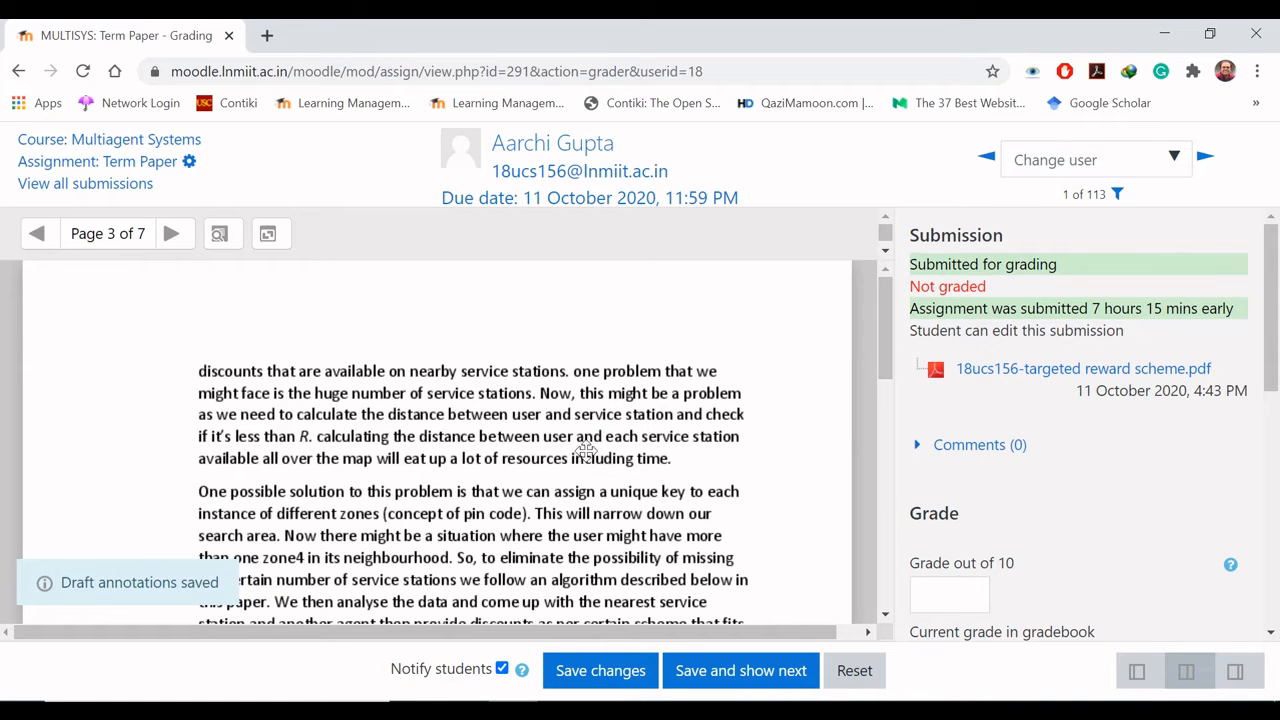
mouse_move(554, 463)
mouse_down()
mouse_move(628, 371)
mouse_move(592, 604)
mouse_move(572, 311)
mouse_up()
drag(518, 472, 512, 364)
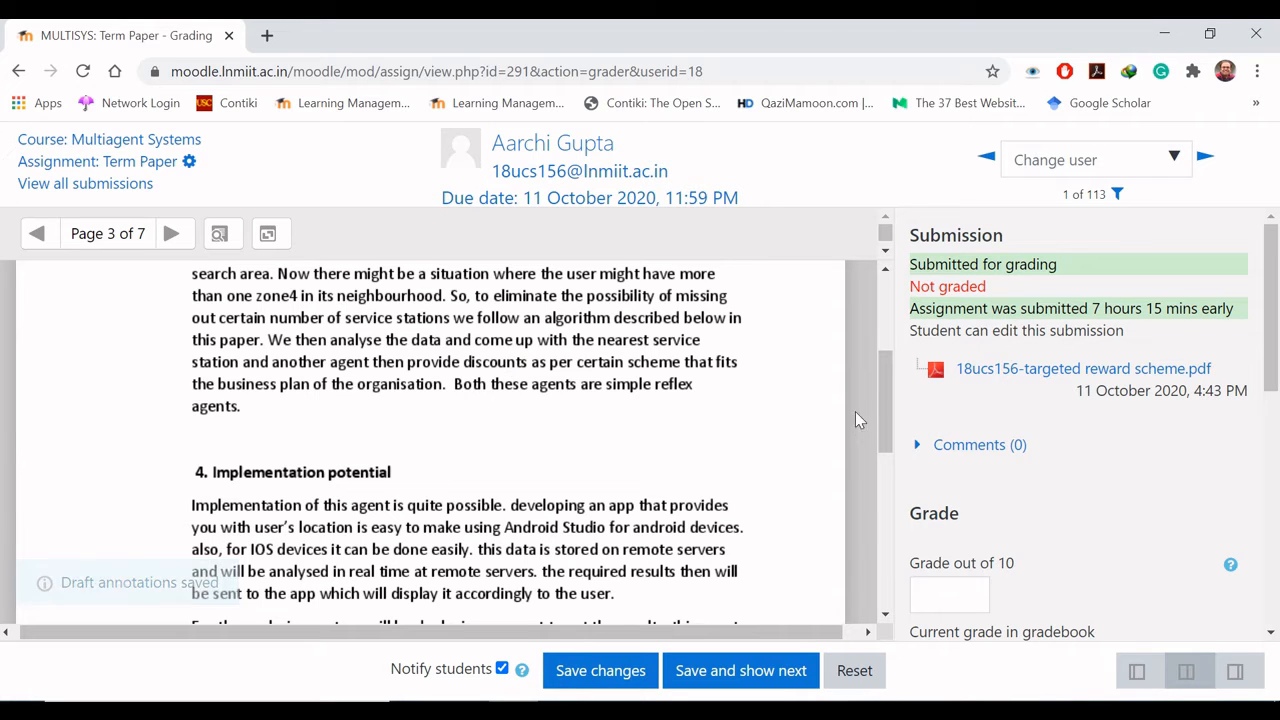
drag(884, 428, 885, 349)
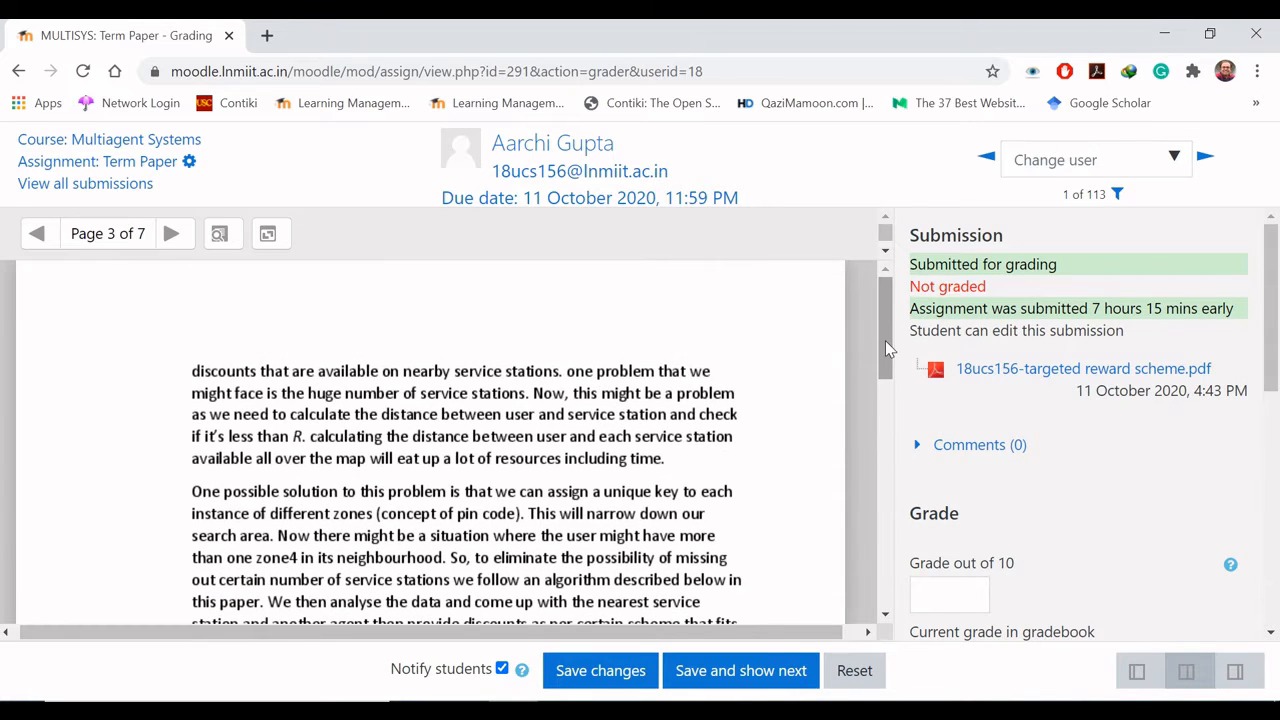
- Advance to page 5 of the submission and read it down to the end of the page
click(165, 236)
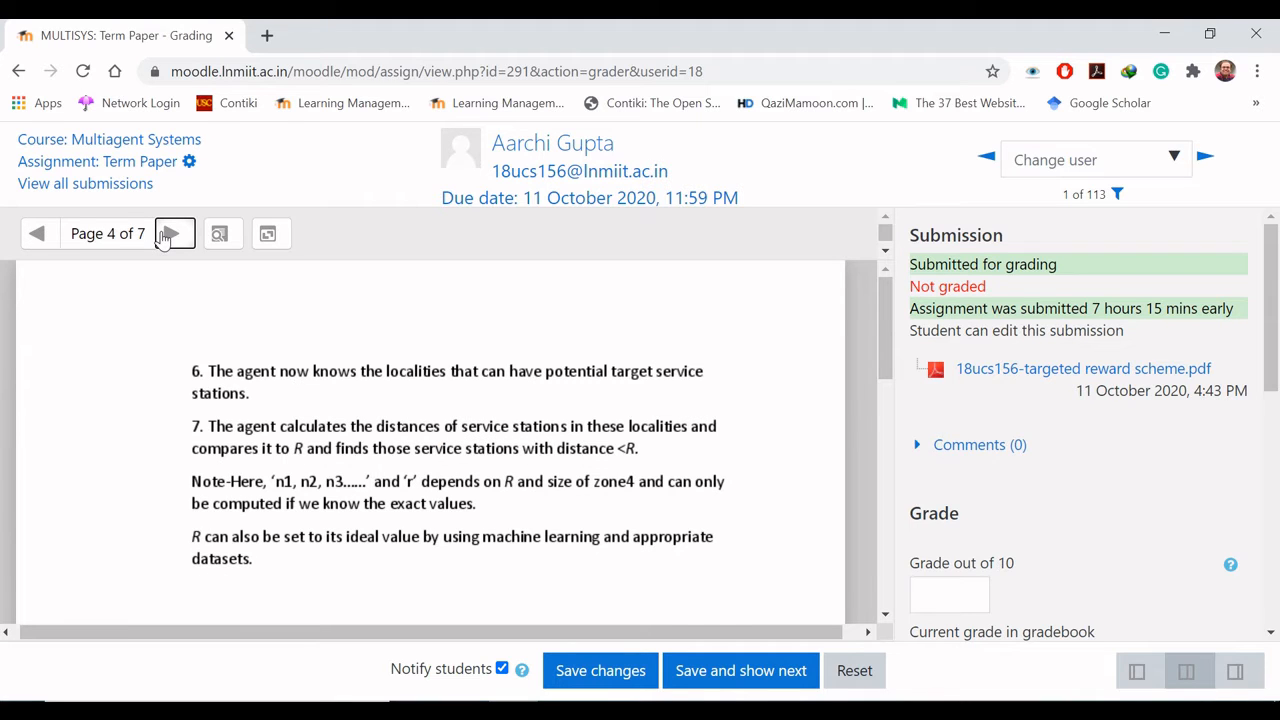
click(165, 236)
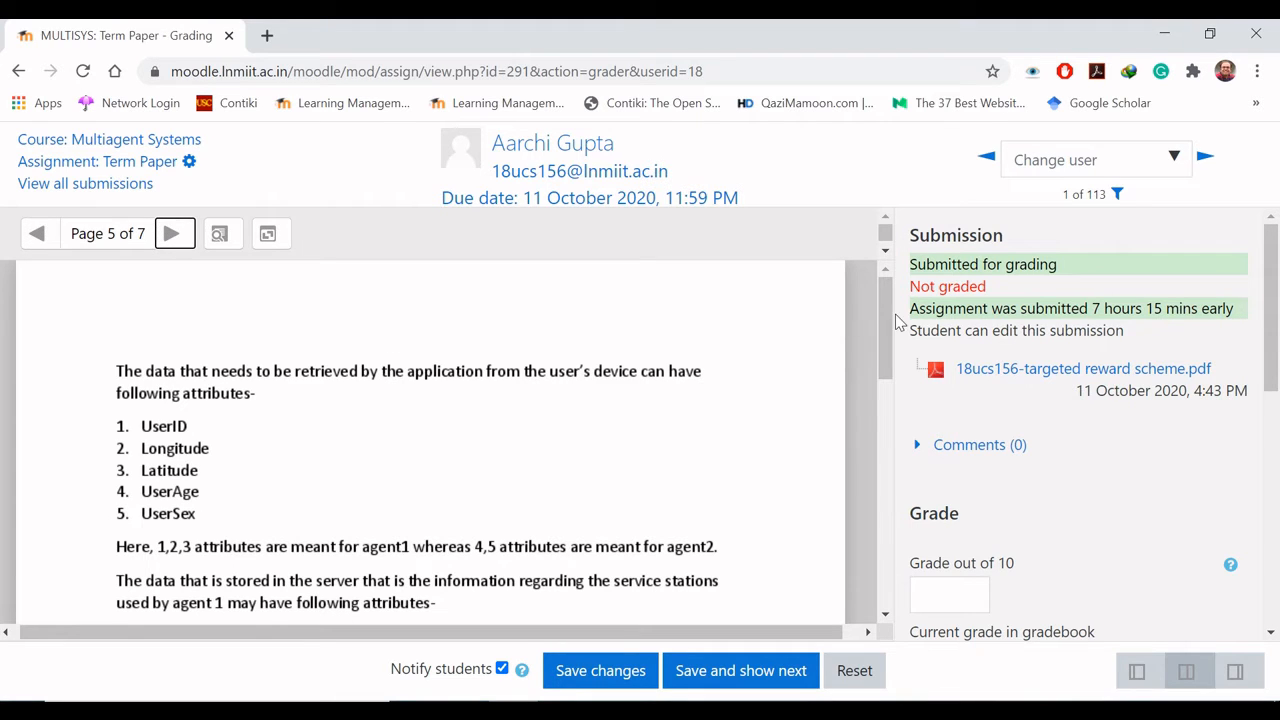
scroll(888, 370, down, 1)
drag(888, 380, 887, 587)
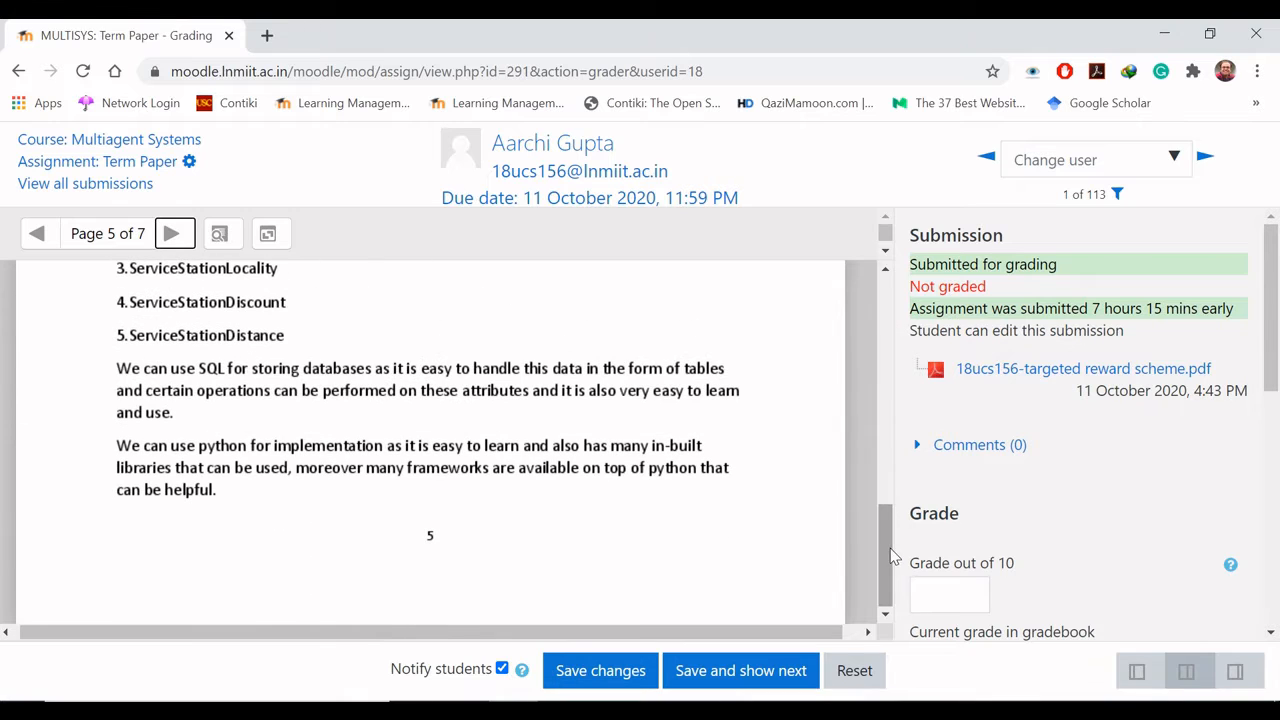
- Read page 6 of the submission to its end and set the paper's grade to 8.5 out of 10
click(172, 235)
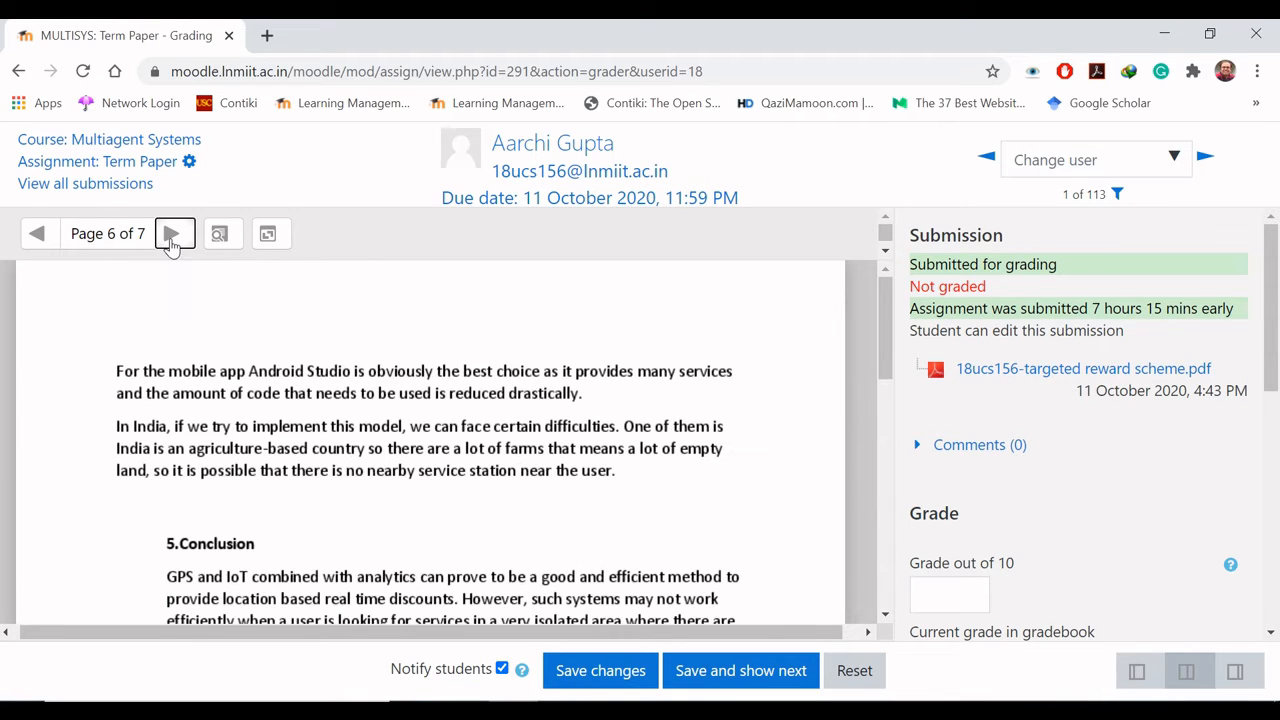
drag(890, 342, 895, 602)
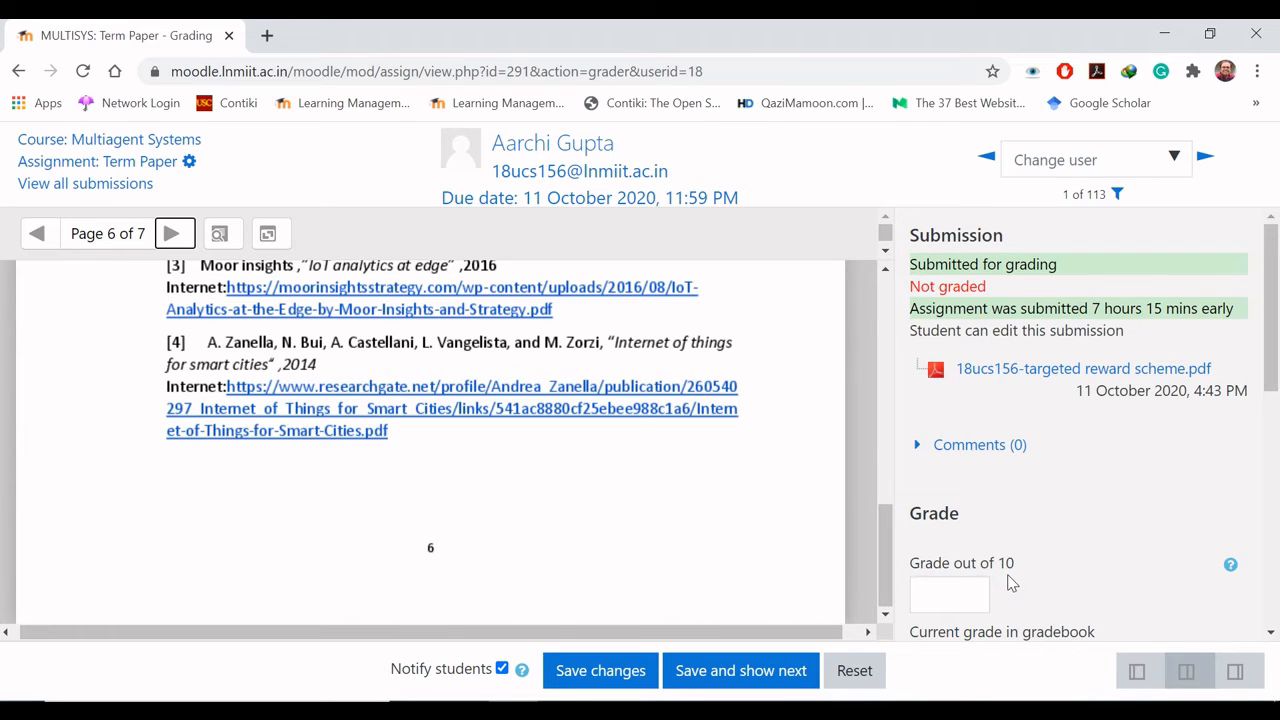
click(946, 594)
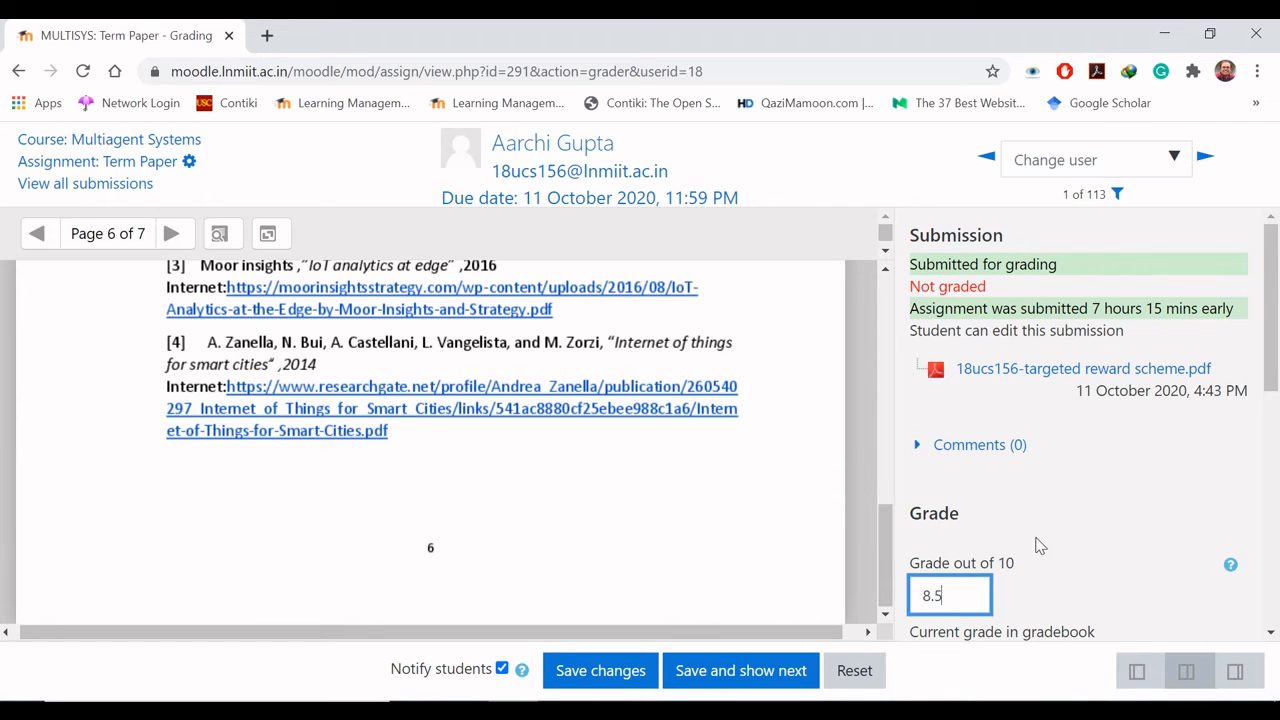
- Write the submission comment "Good work, there is a discrepancy with the template provided, however, nicely written paper."
drag(1277, 378, 1278, 394)
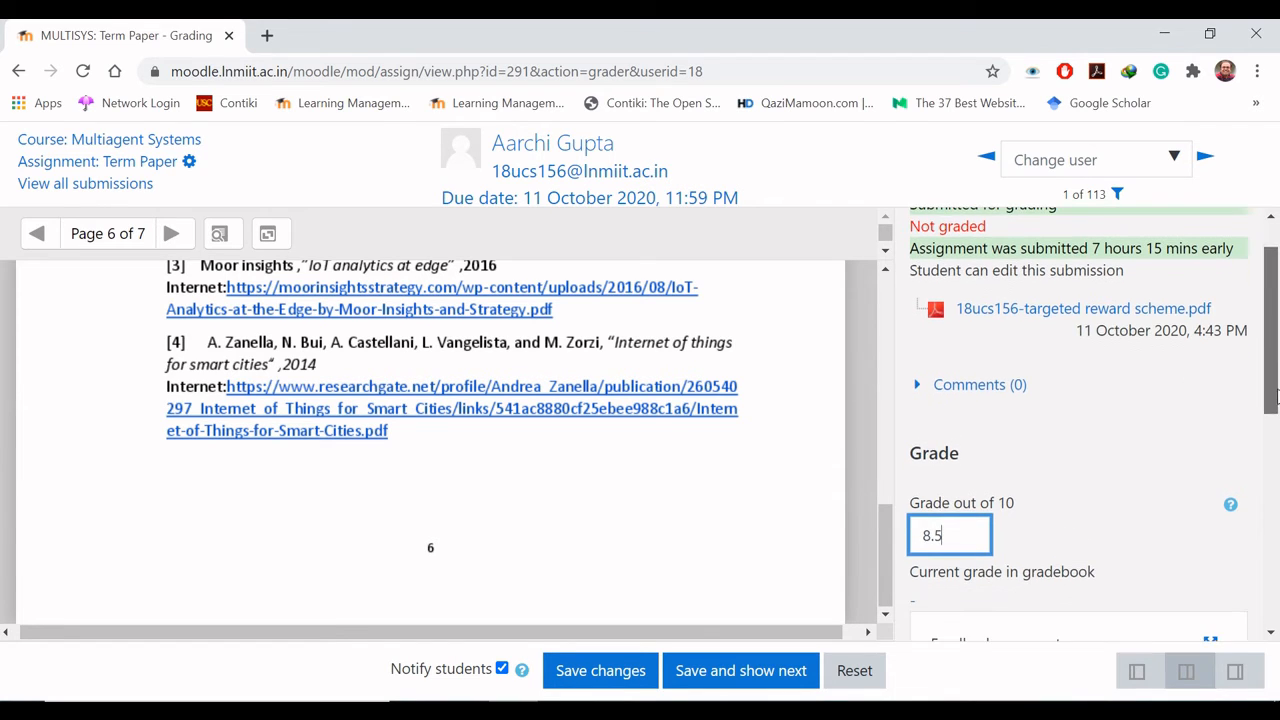
click(917, 388)
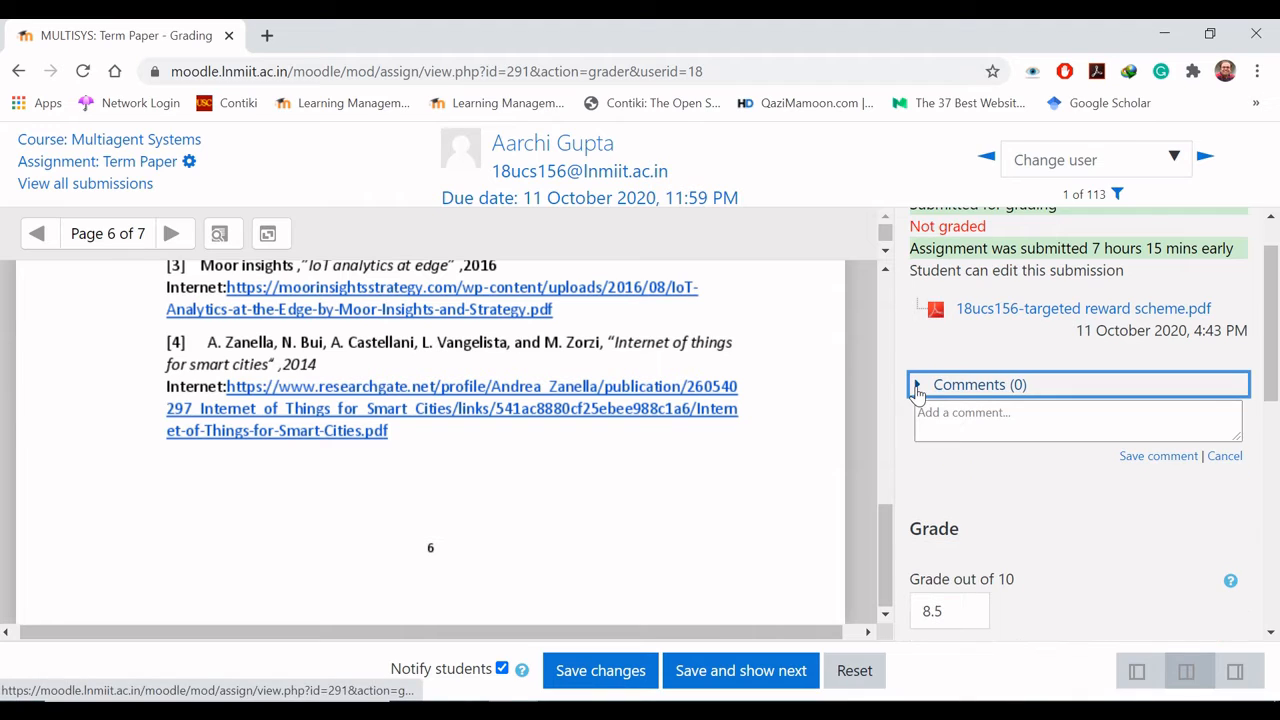
click(972, 420)
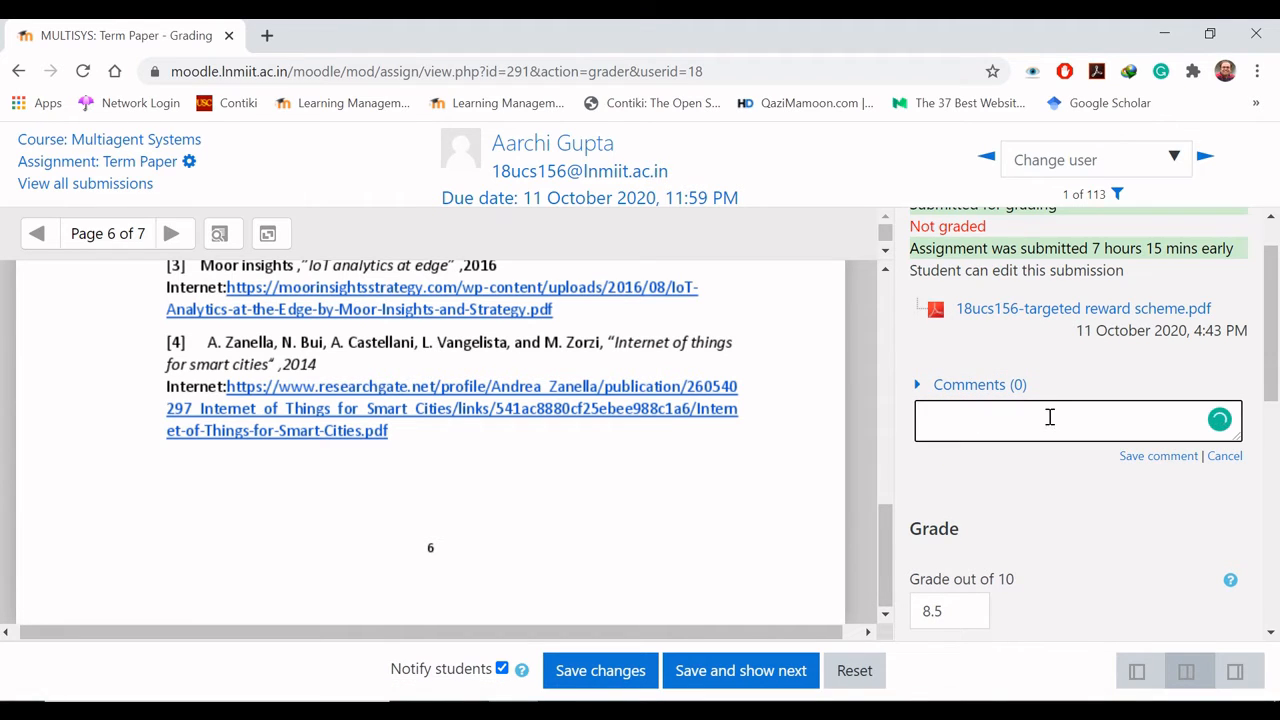
text(Good work, there is a)
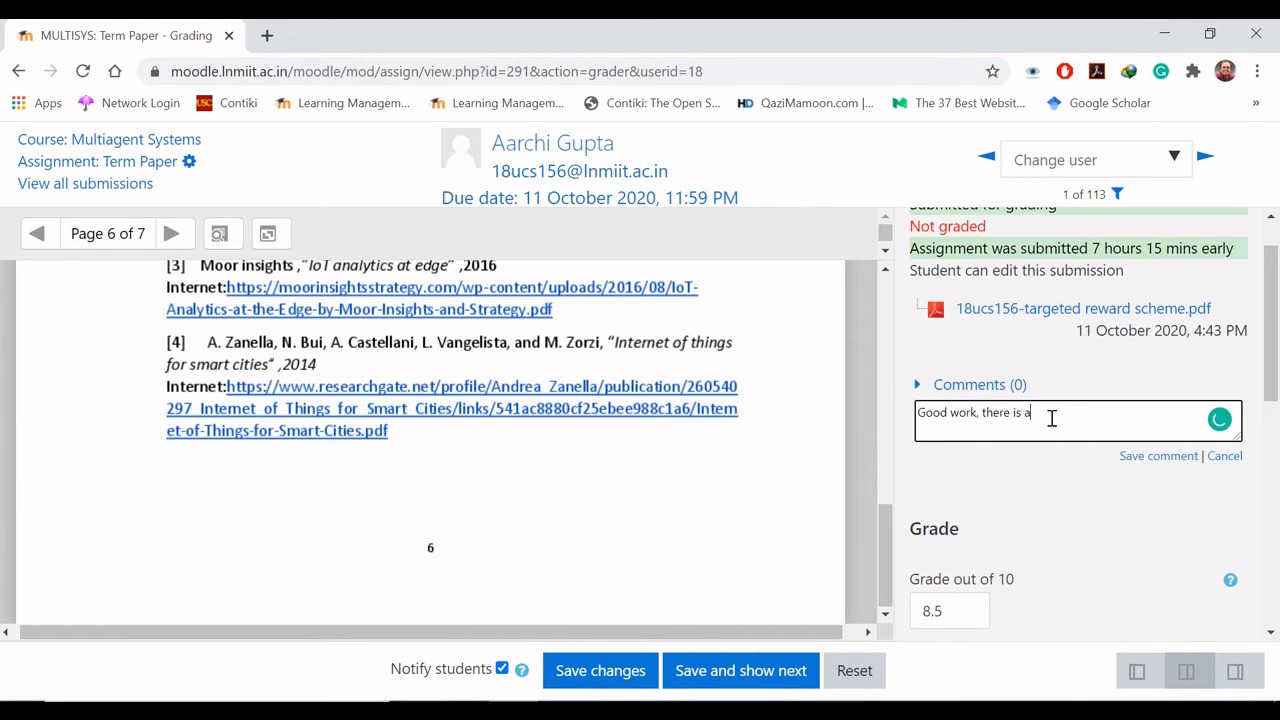
text(discrepancy with the templat)
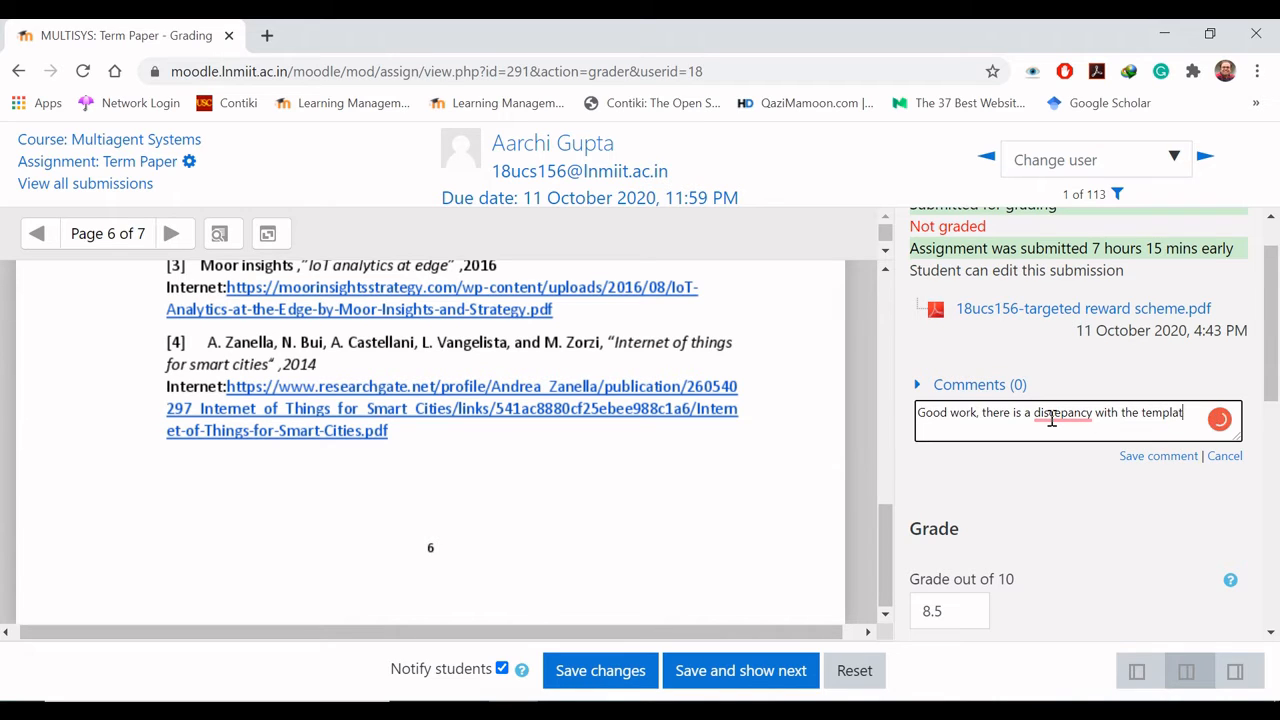
text(e provide)
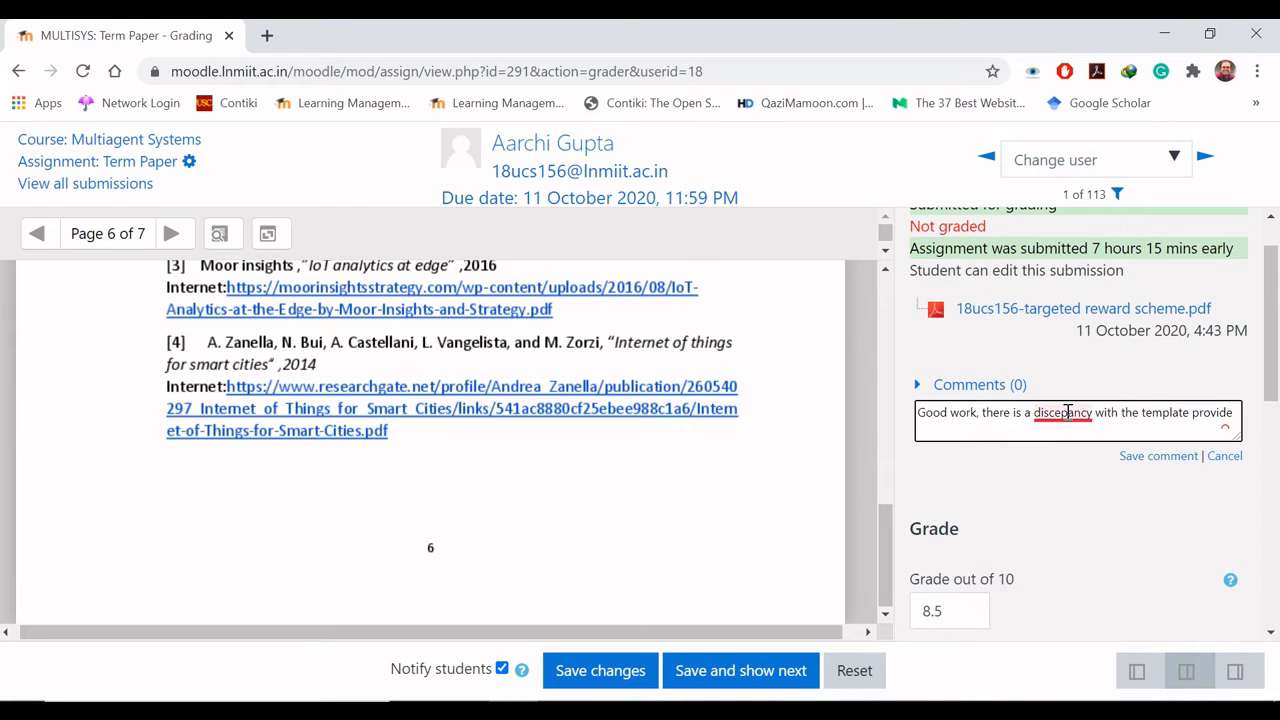
mouse_move(1068, 416)
click(1080, 445)
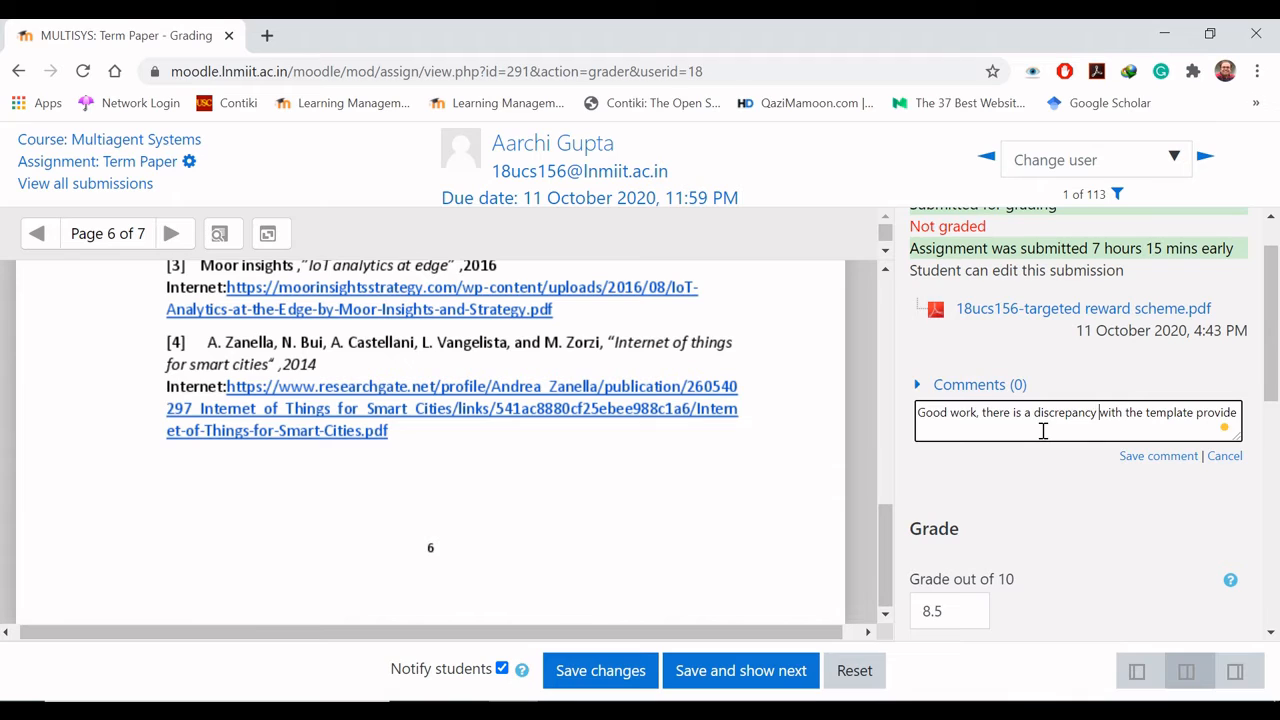
text(d, howeve)
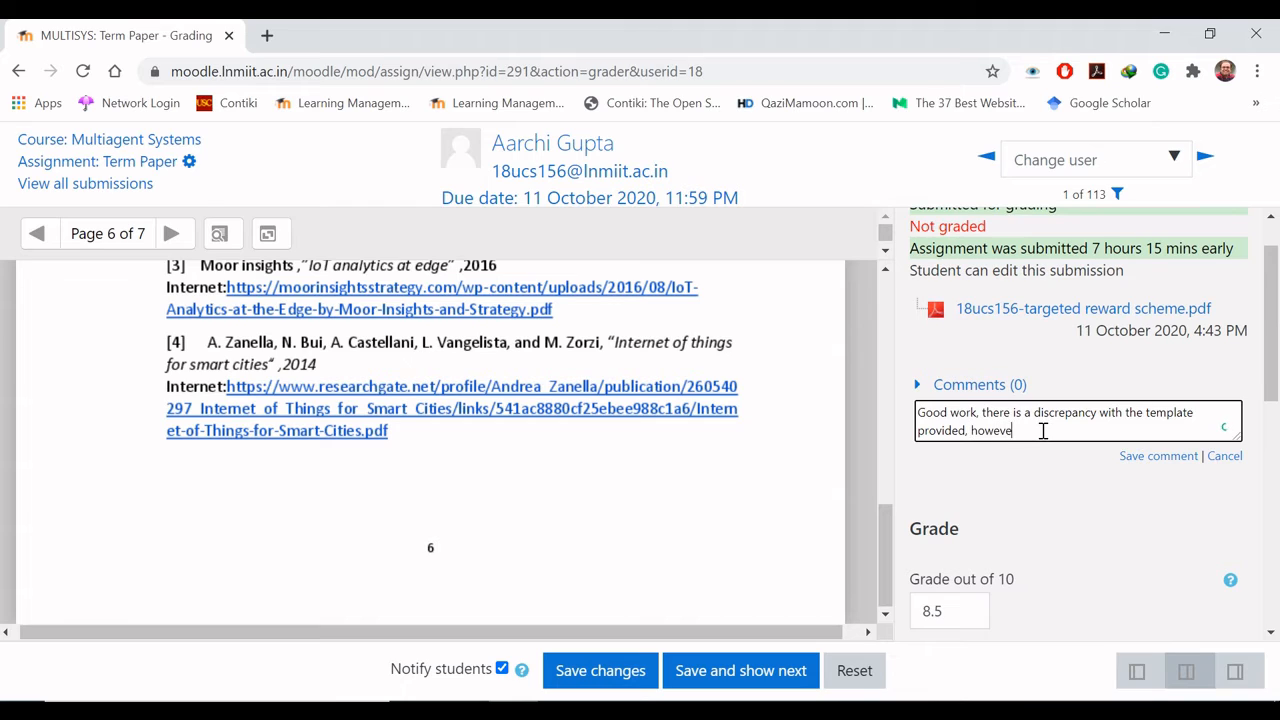
text(r, nicely wri)
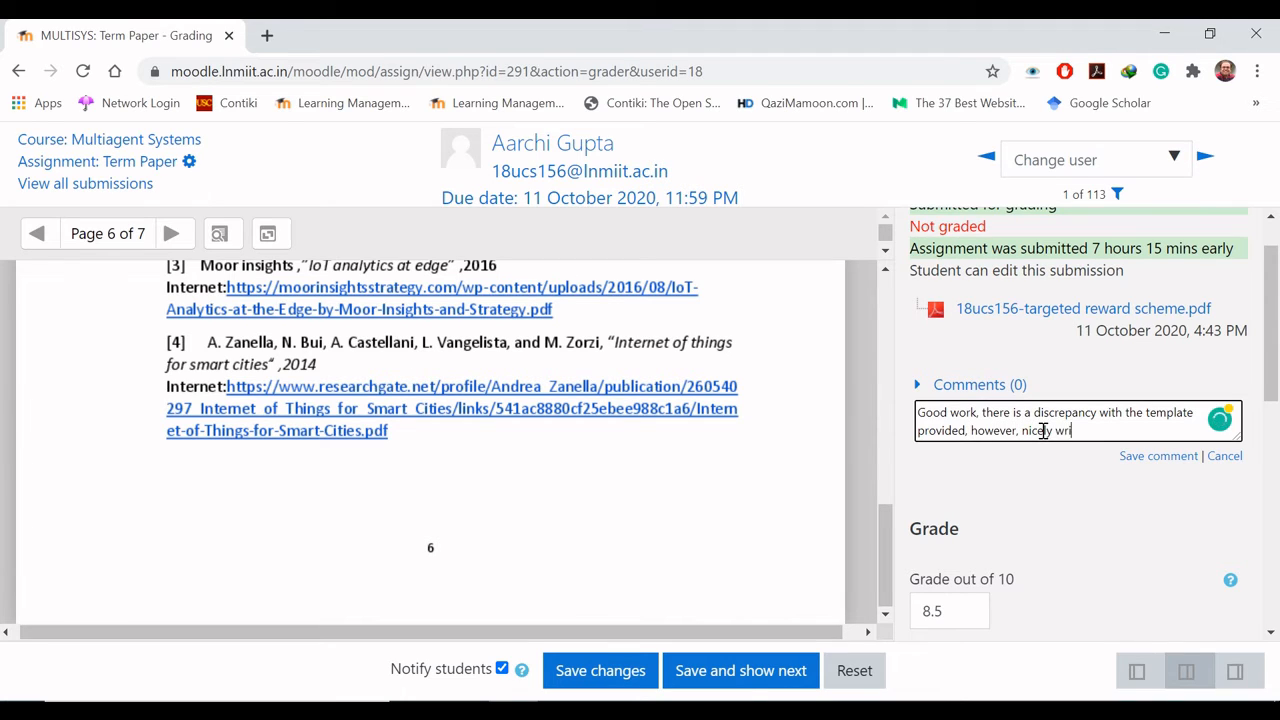
text(tten paper.)
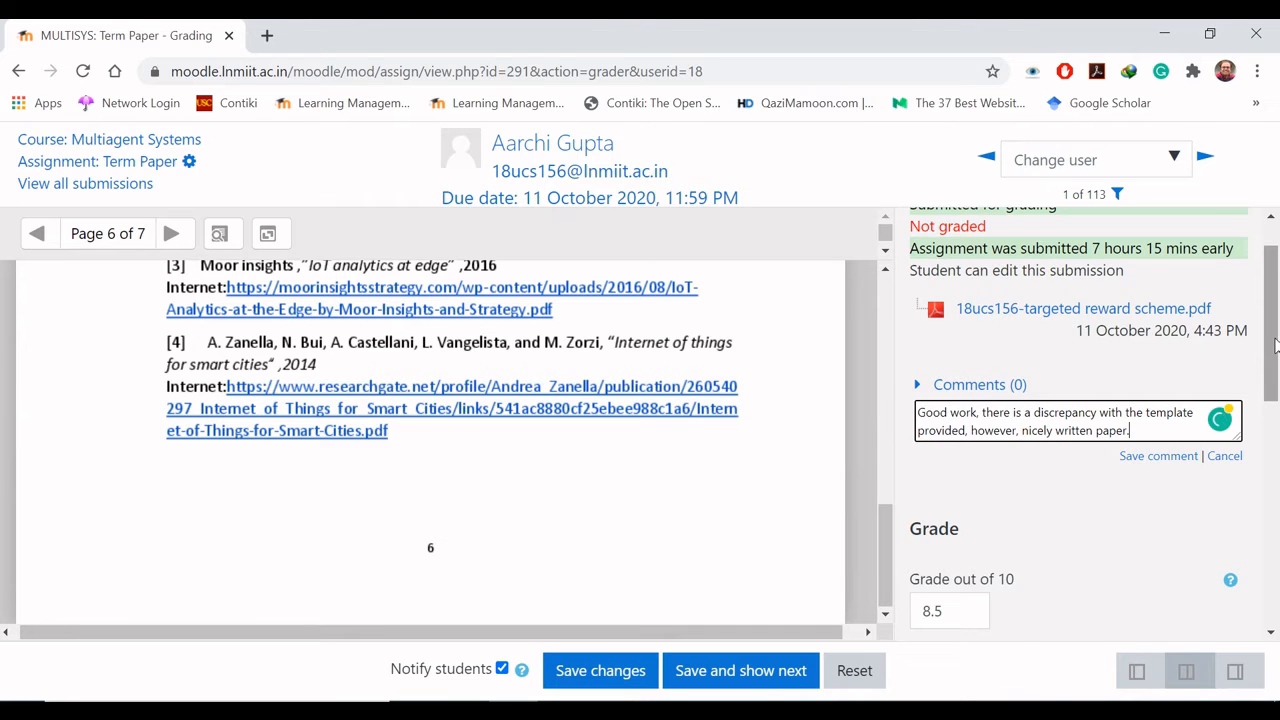
- Save the grading changes for this student's submission and dismiss the confirmation
mouse_move(1275, 340)
mouse_down()
mouse_move(1278, 296)
mouse_move(1272, 578)
mouse_move(1270, 305)
mouse_move(1266, 571)
mouse_move(1270, 326)
mouse_up()
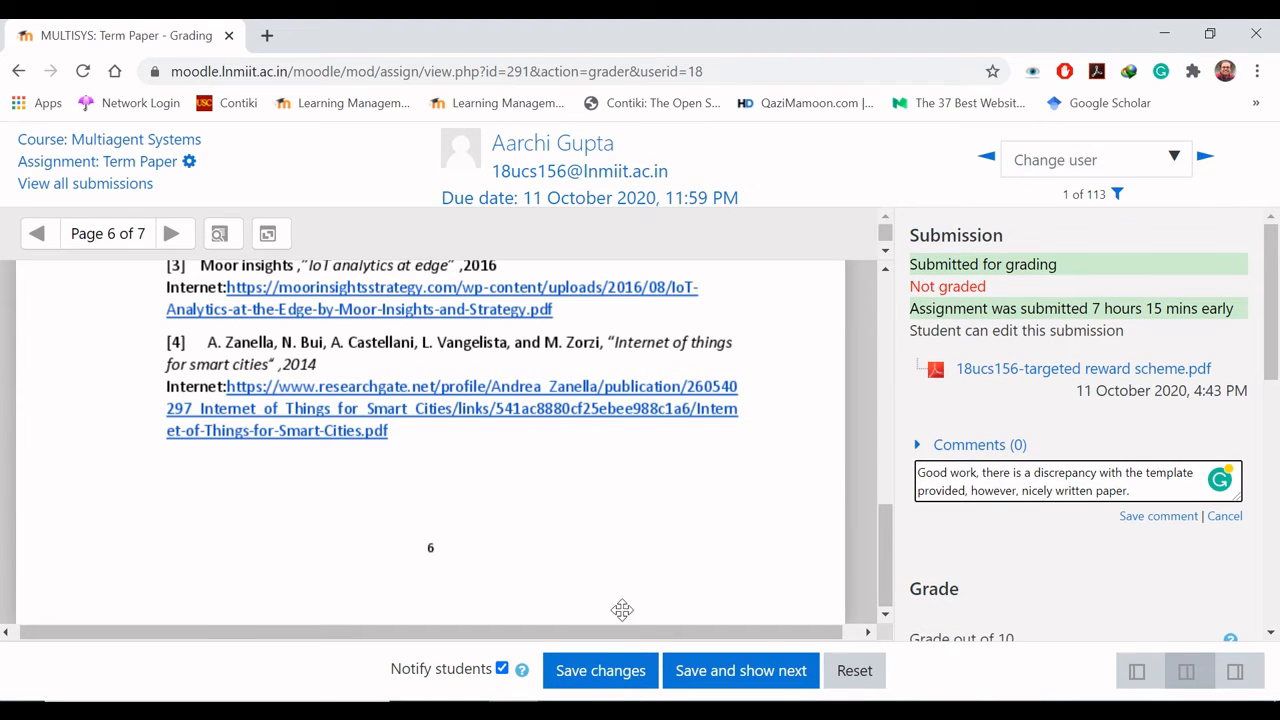
click(603, 678)
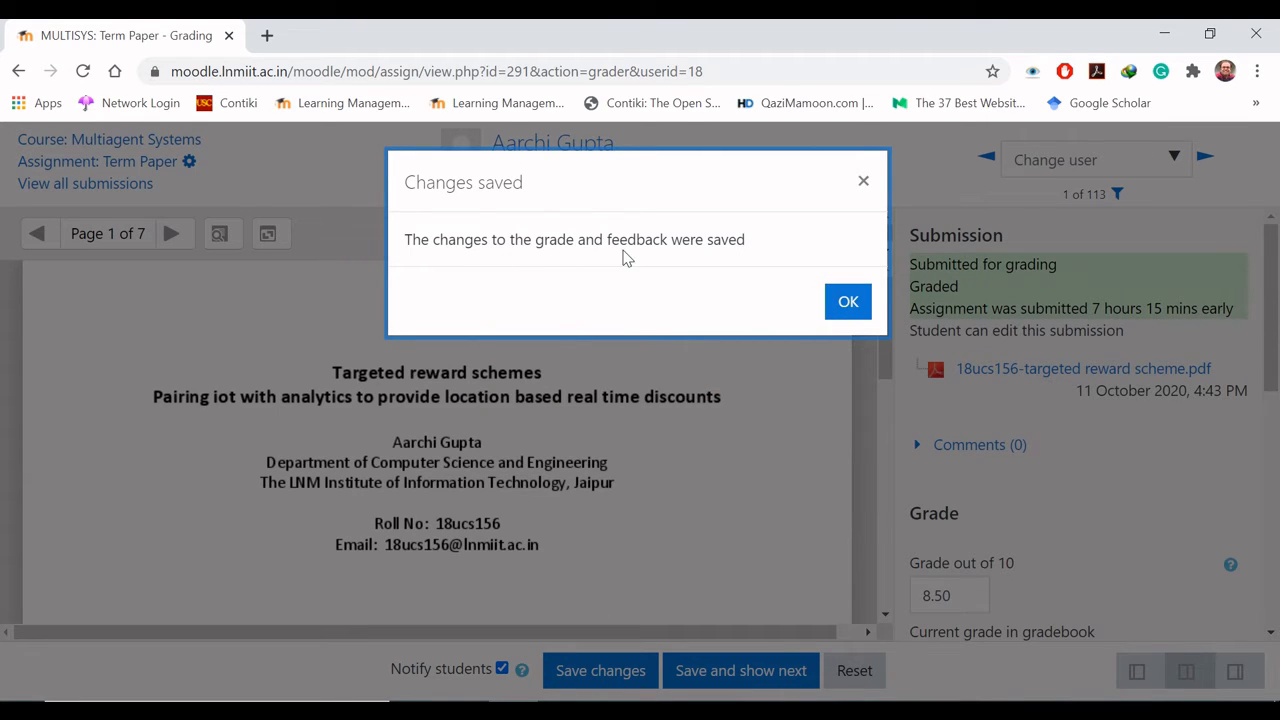
click(846, 301)
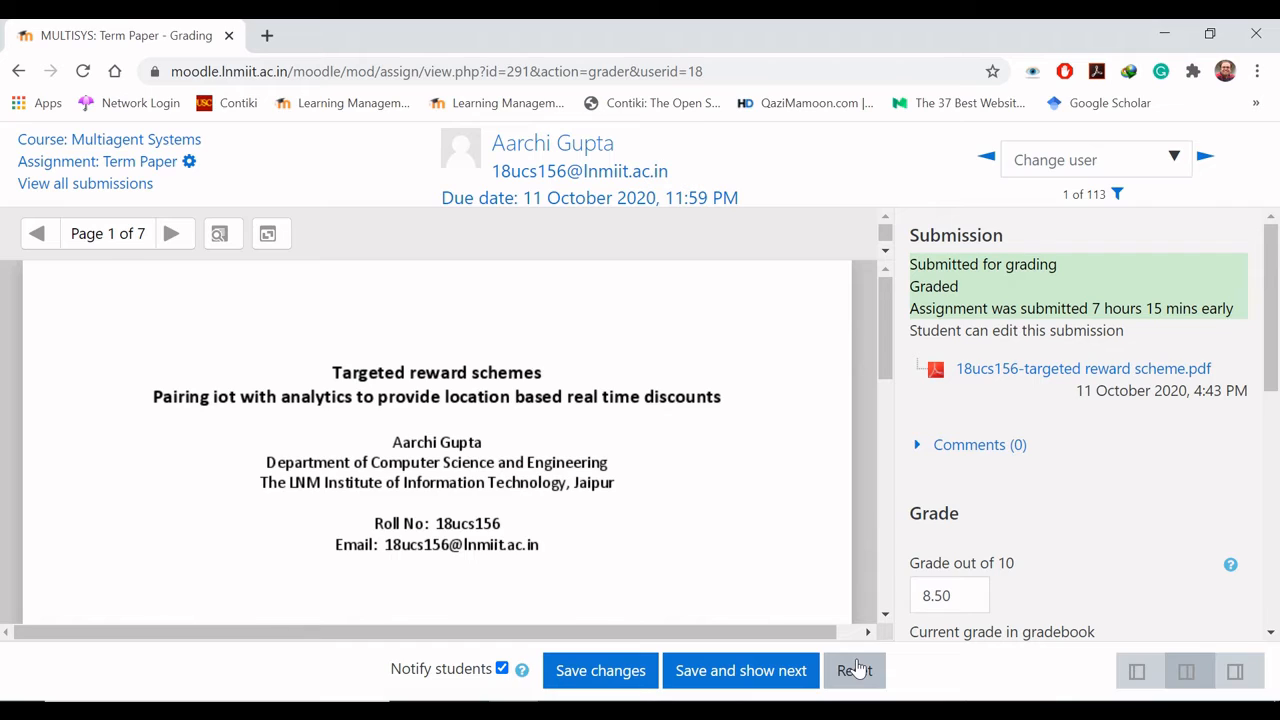
- Save the grade again and move on to the next student's submission
click(970, 590)
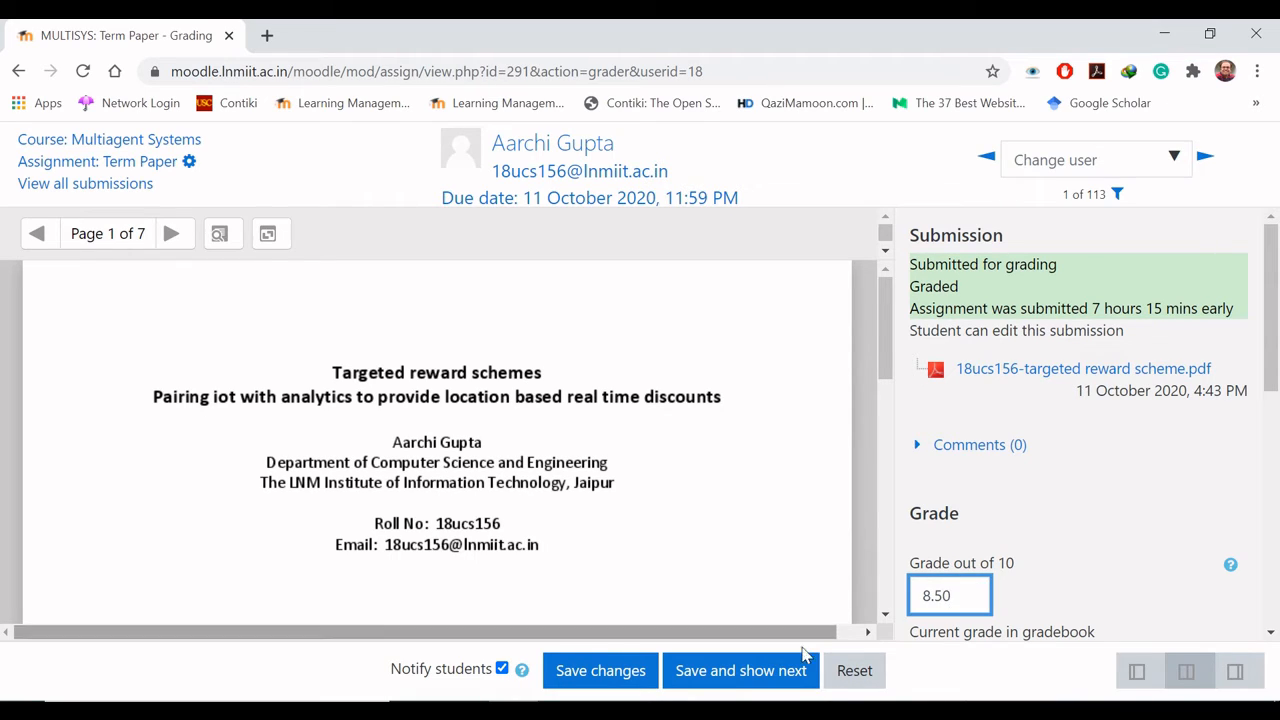
click(740, 668)
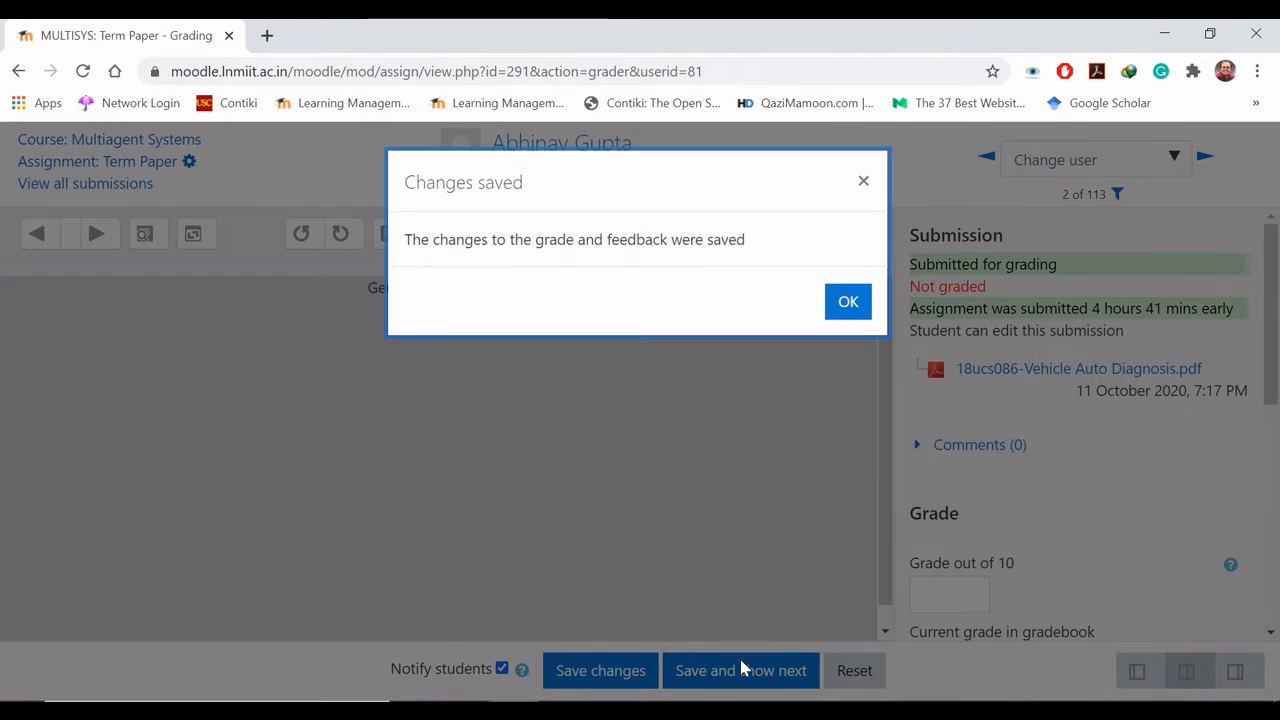
click(848, 305)
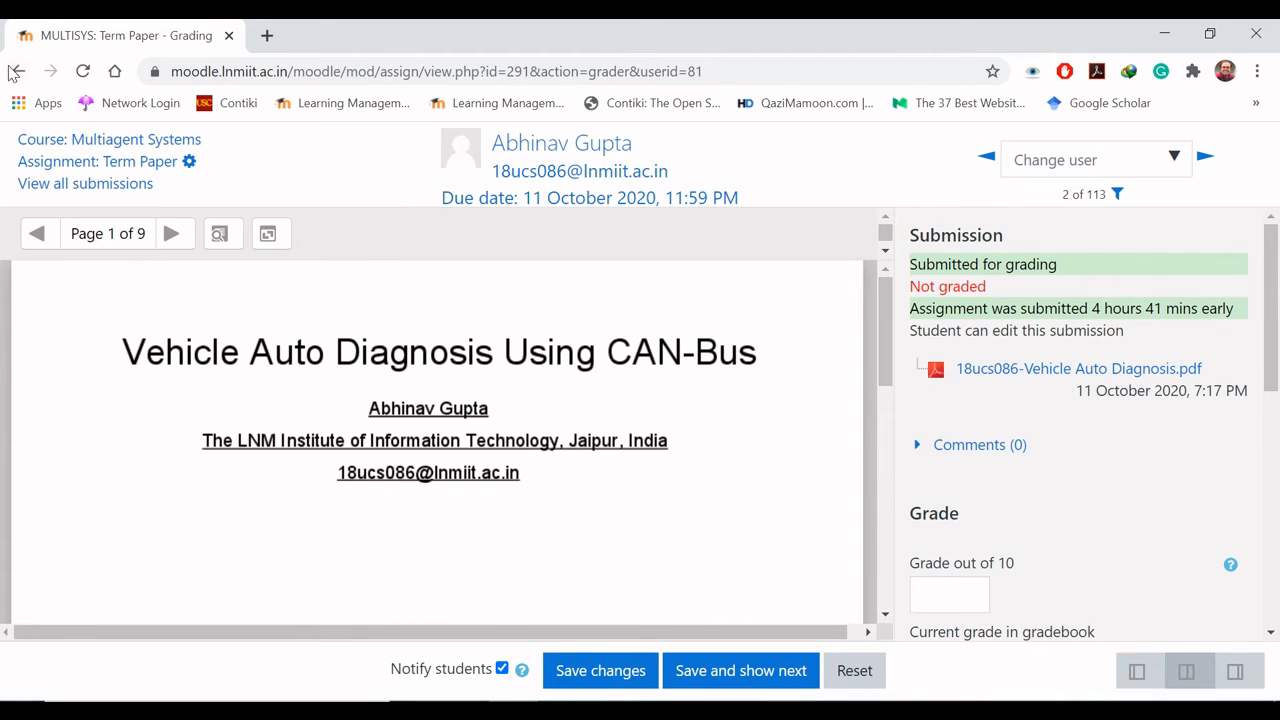
- Leave the grader for the Multiagent Systems course page and open the list of all Term Paper submissions
click(88, 141)
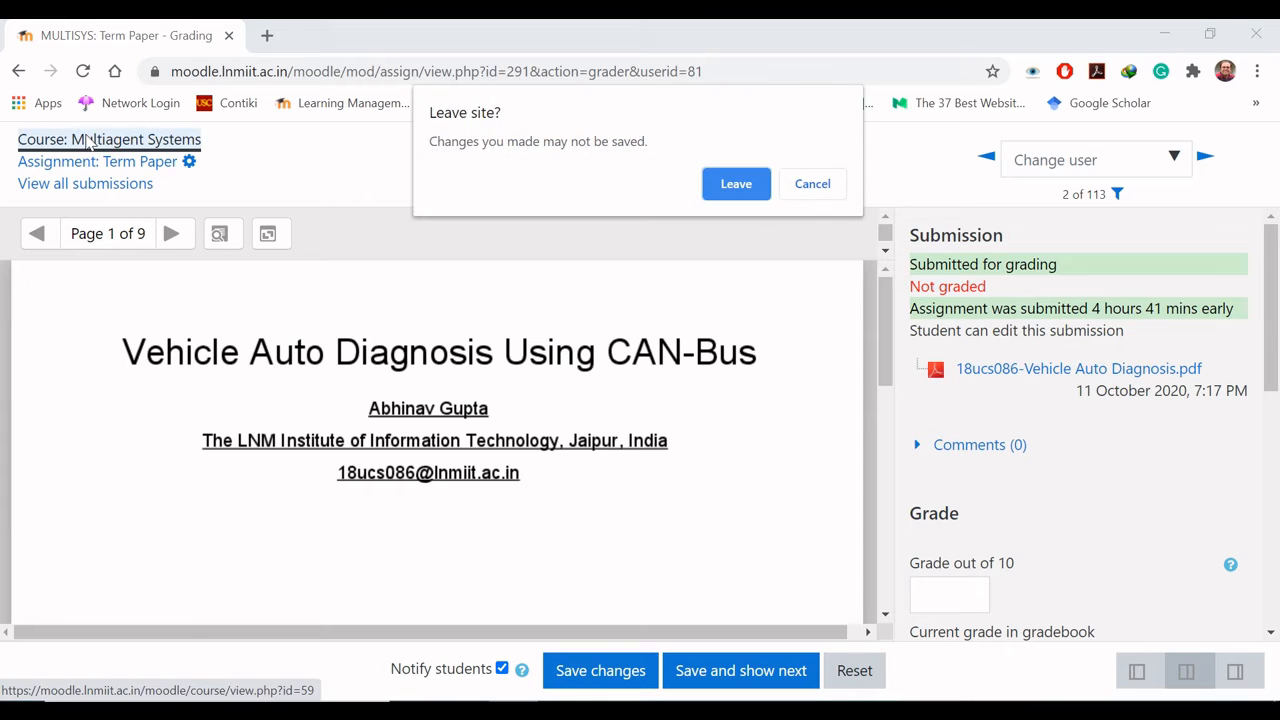
click(736, 183)
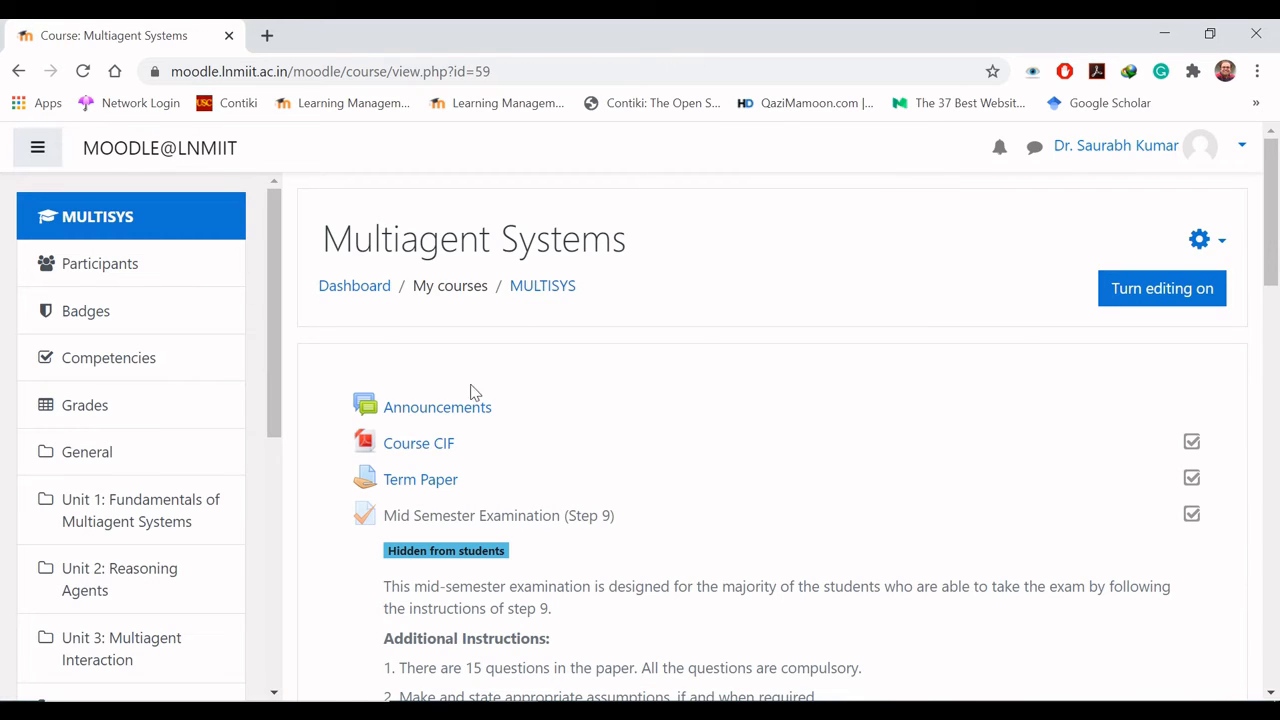
click(421, 483)
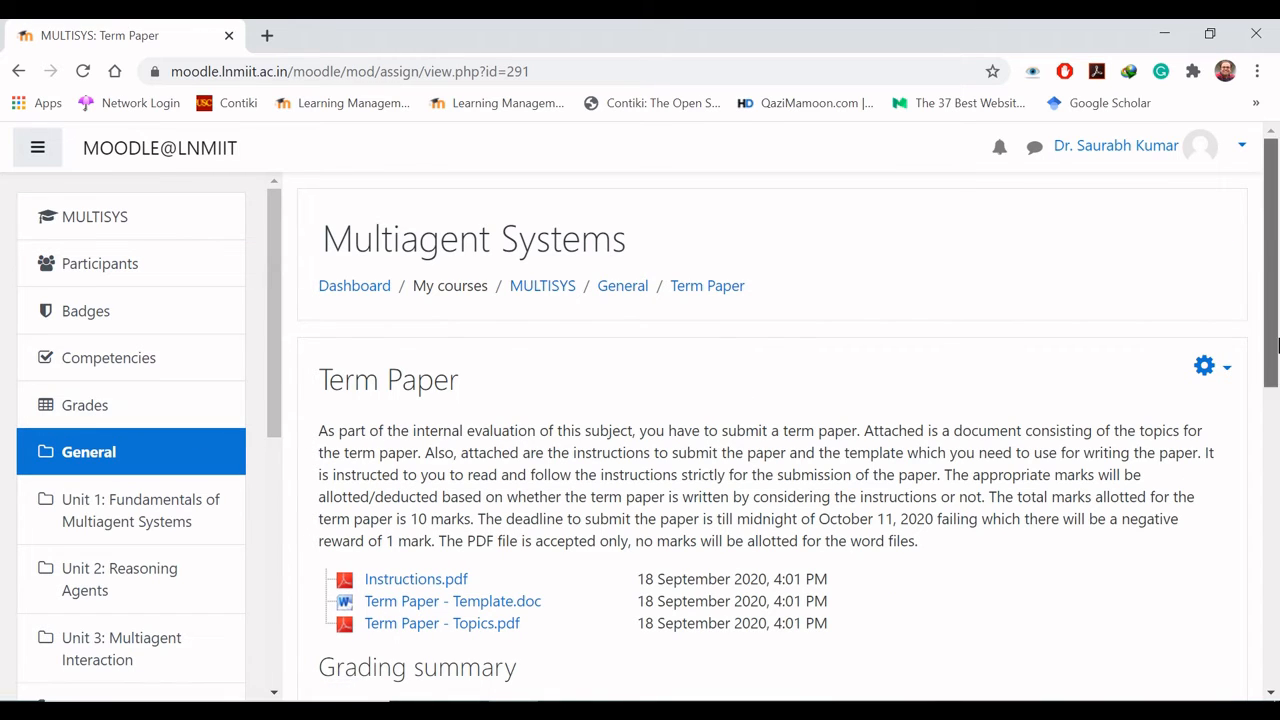
scroll(755, 406, down, 10)
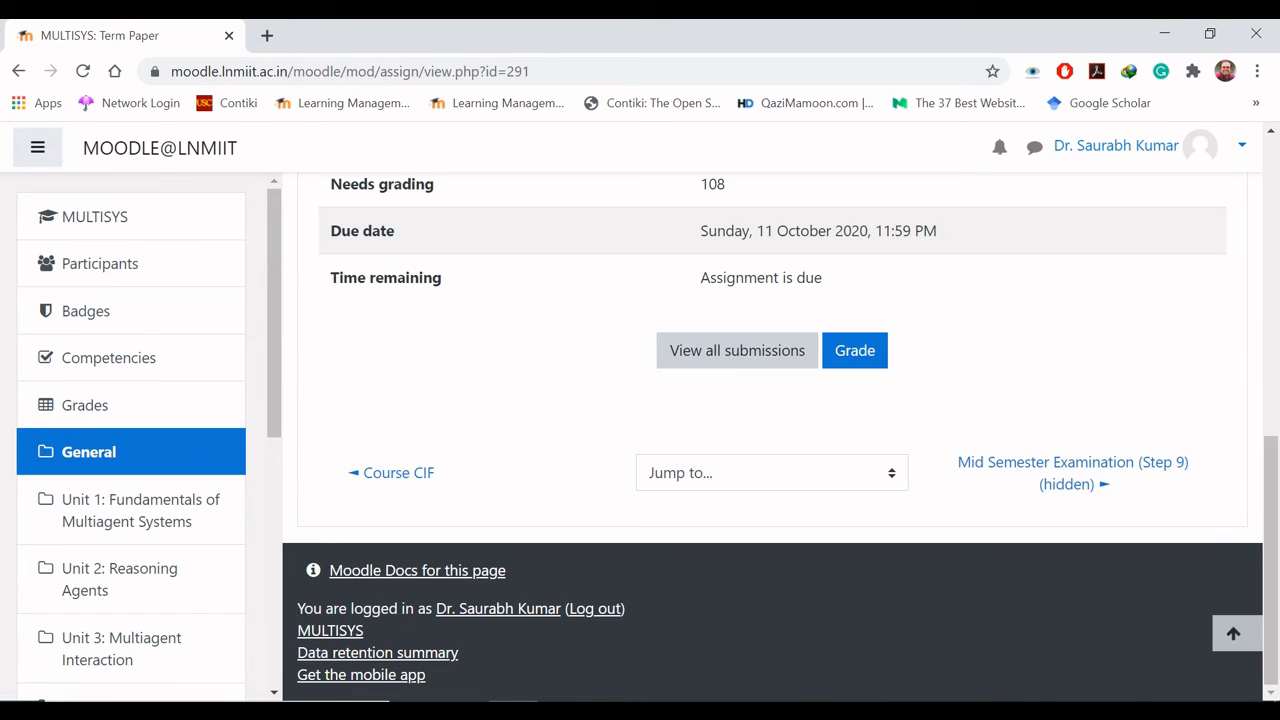
click(737, 357)
- Look over the status and grade of the first students in the Term Paper submissions table
scroll(738, 359, down, 3)
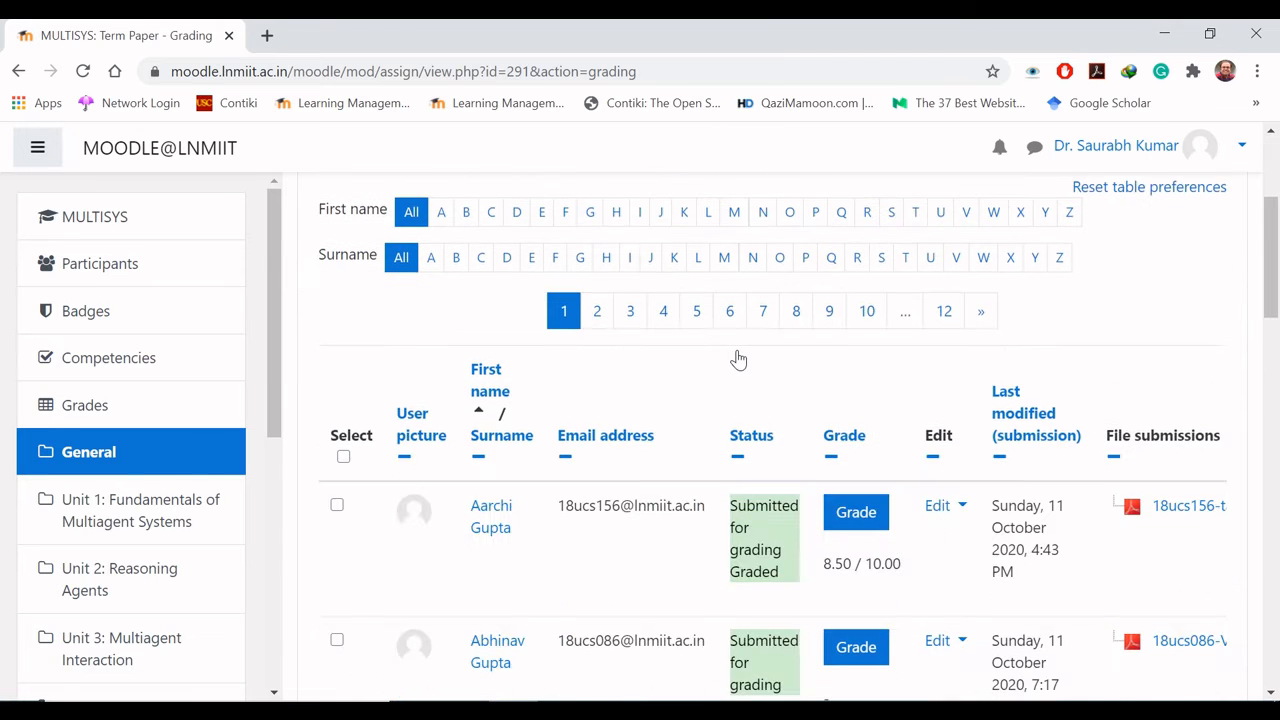
scroll(738, 359, down, 2)
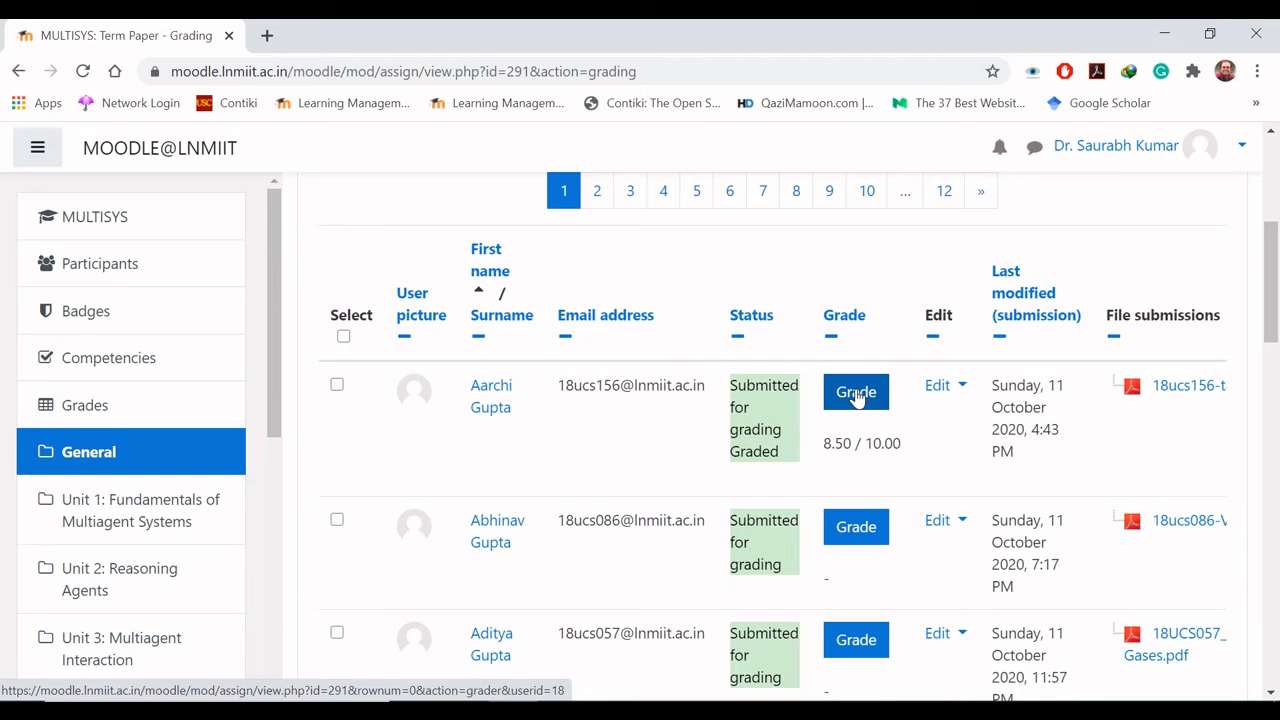
click(856, 538)
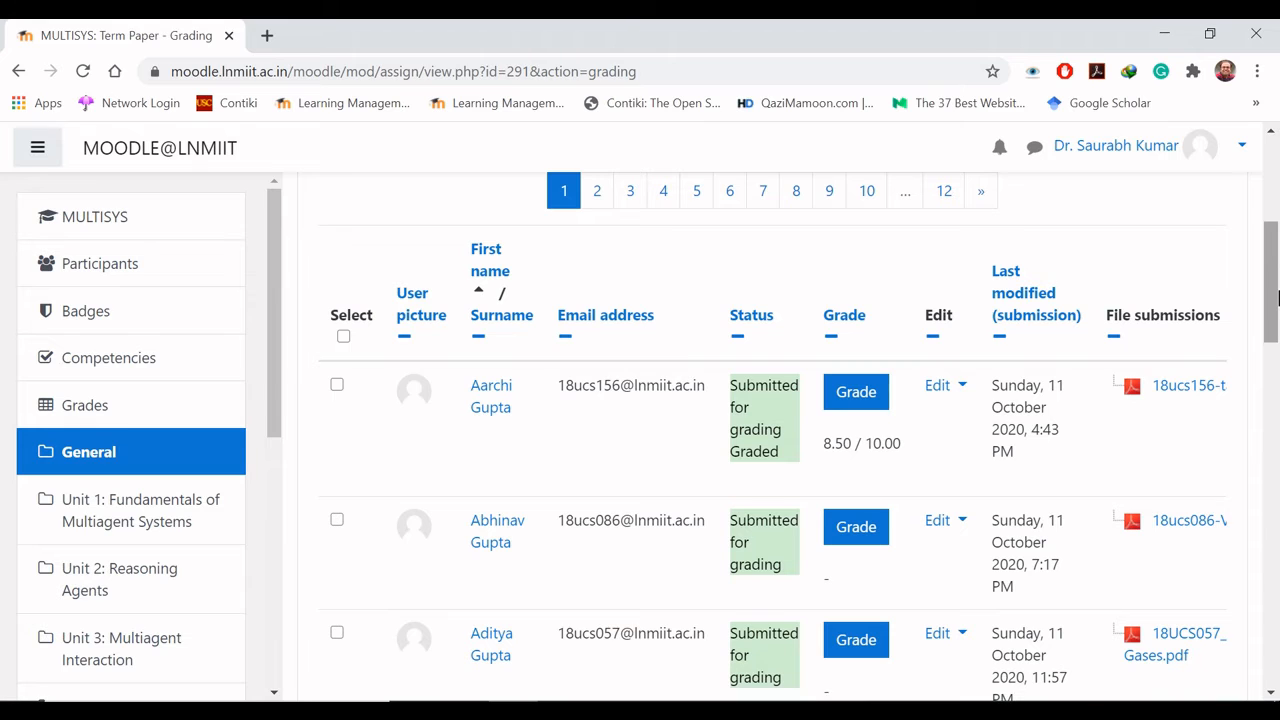
drag(1278, 297, 1278, 255)
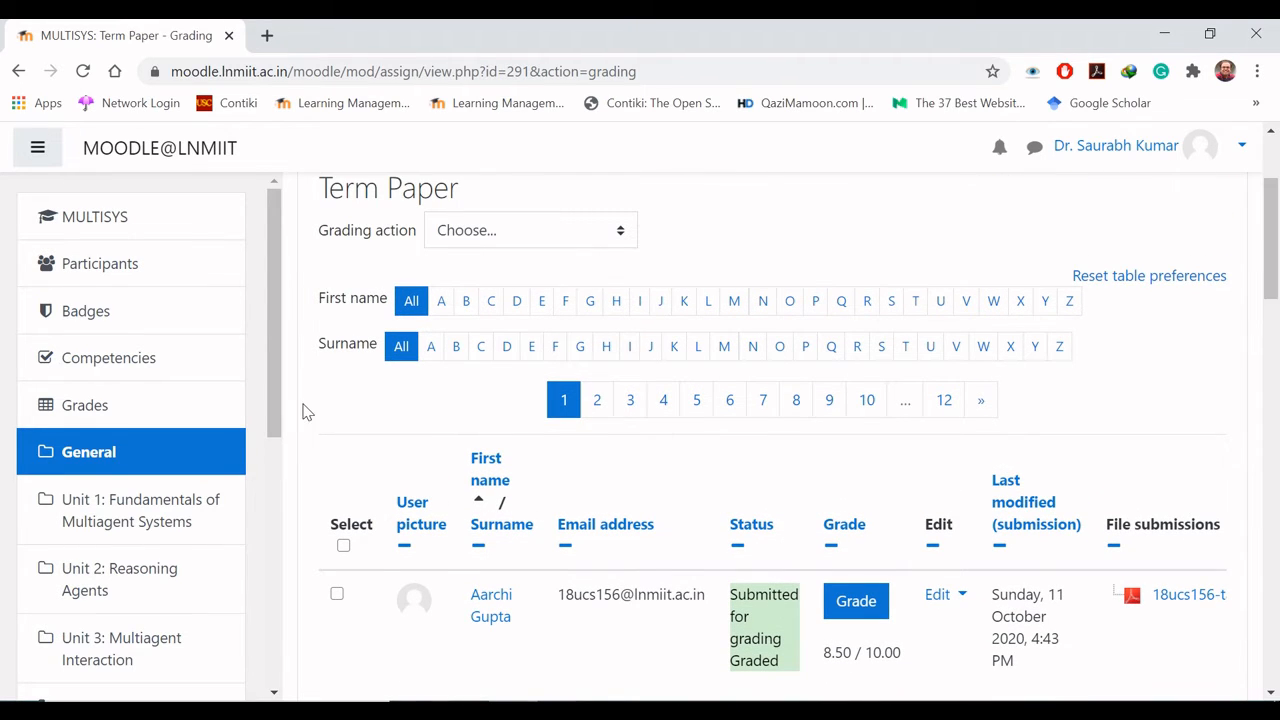
- Open the course's grader report and sort the participants by first name
click(117, 404)
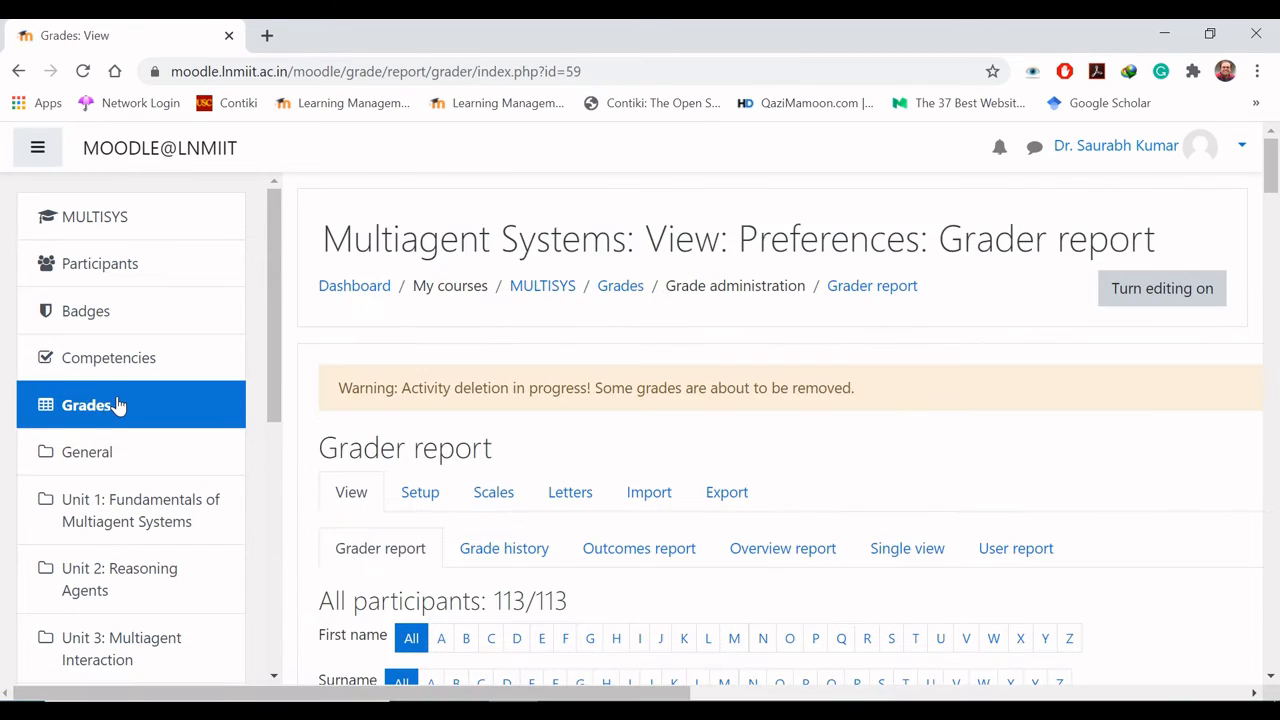
drag(1272, 184, 1274, 223)
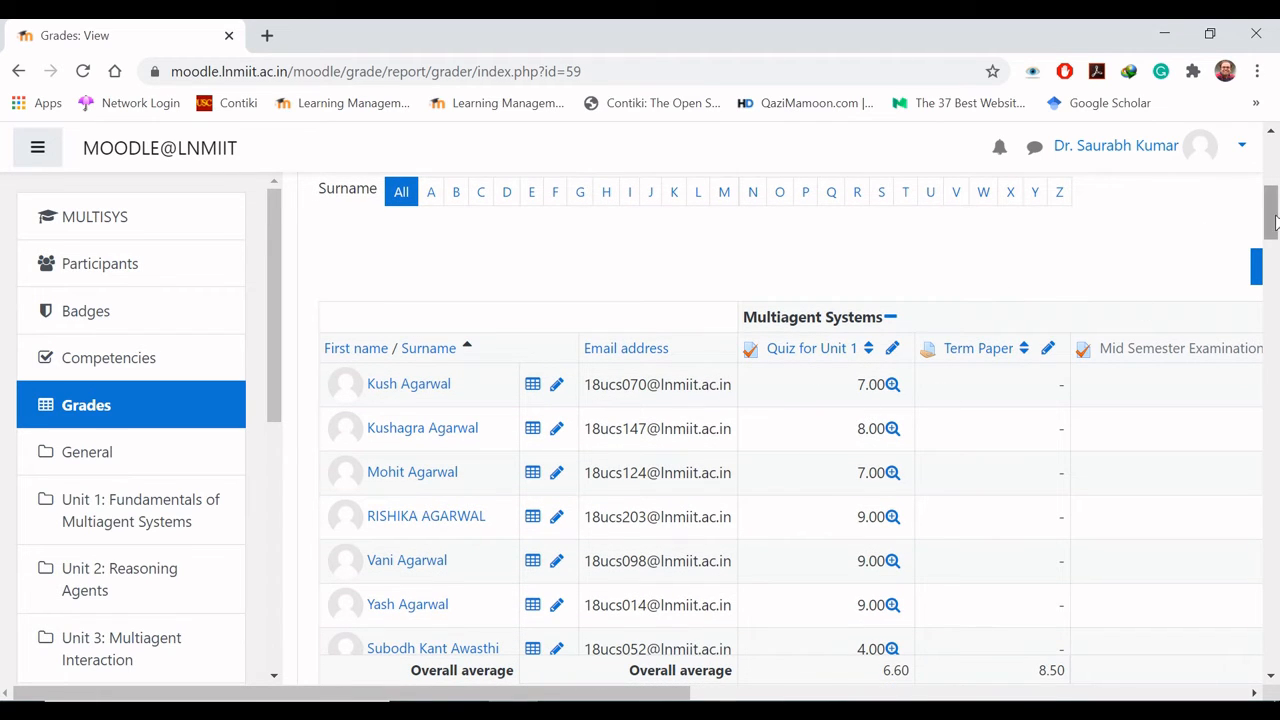
drag(1274, 221, 1275, 223)
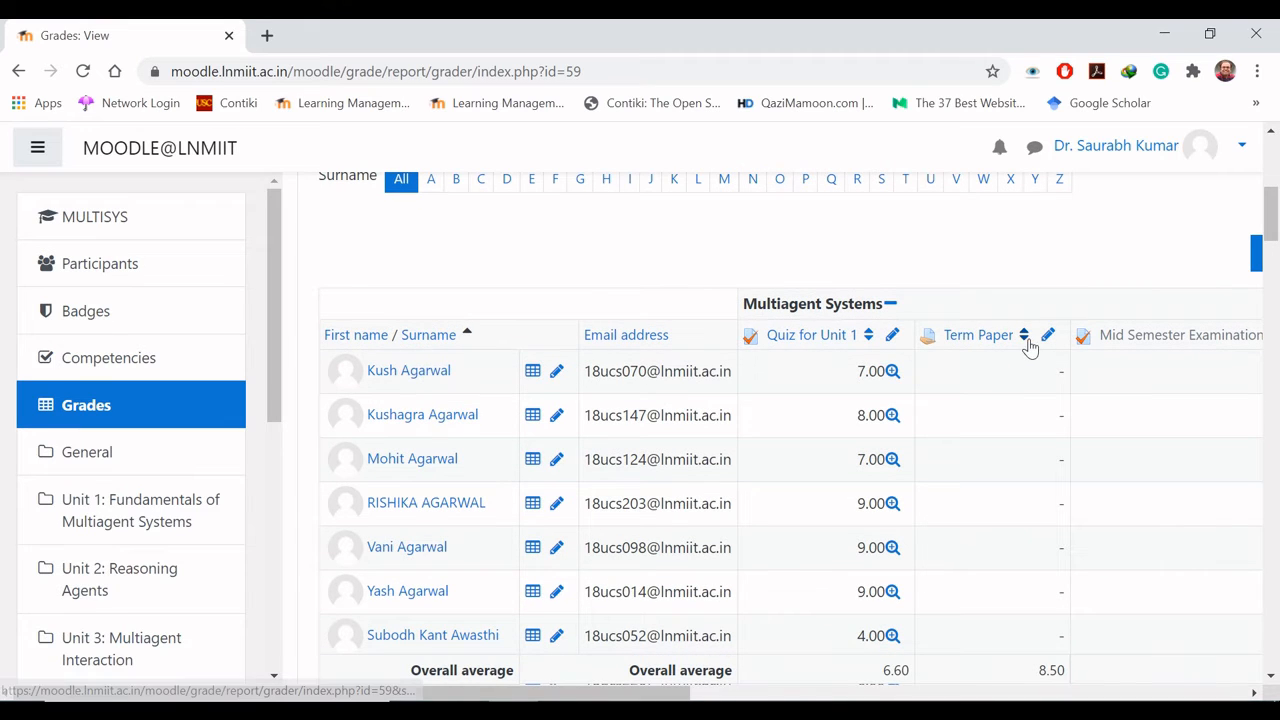
click(368, 348)
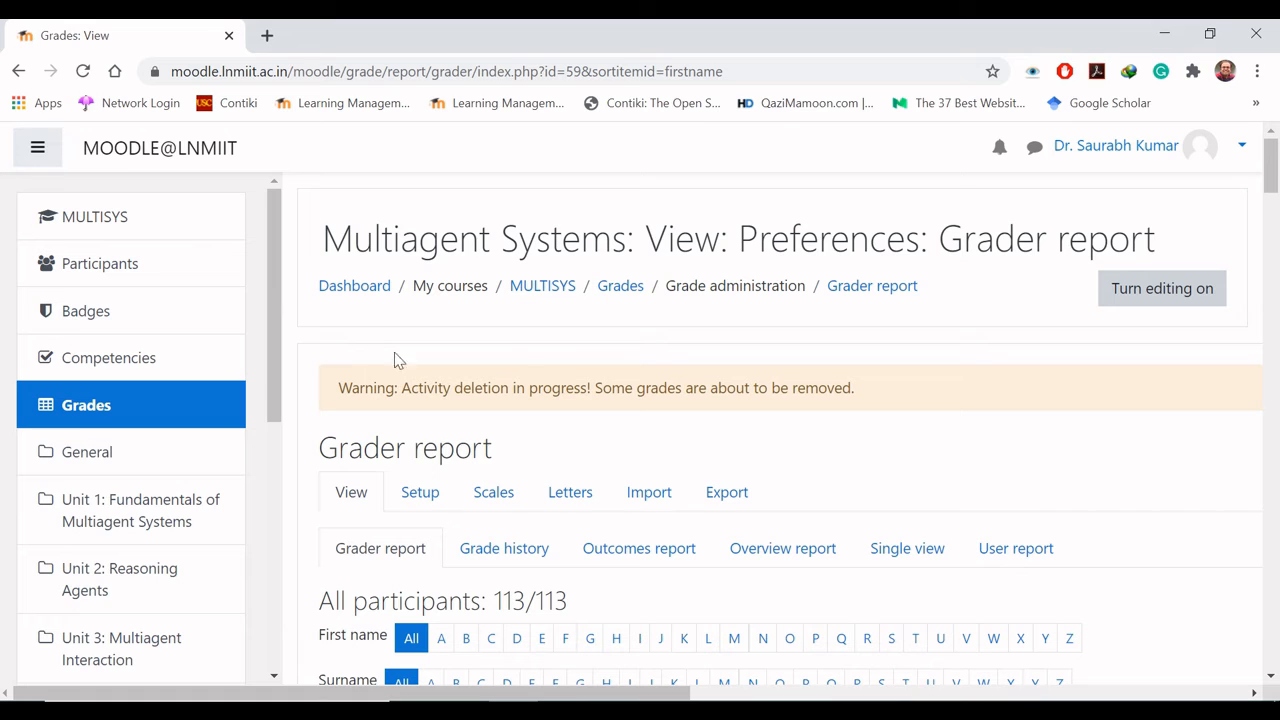
- Look over the Term Paper grades in the sorted grader report and return to its beginning
drag(1275, 175, 1275, 225)
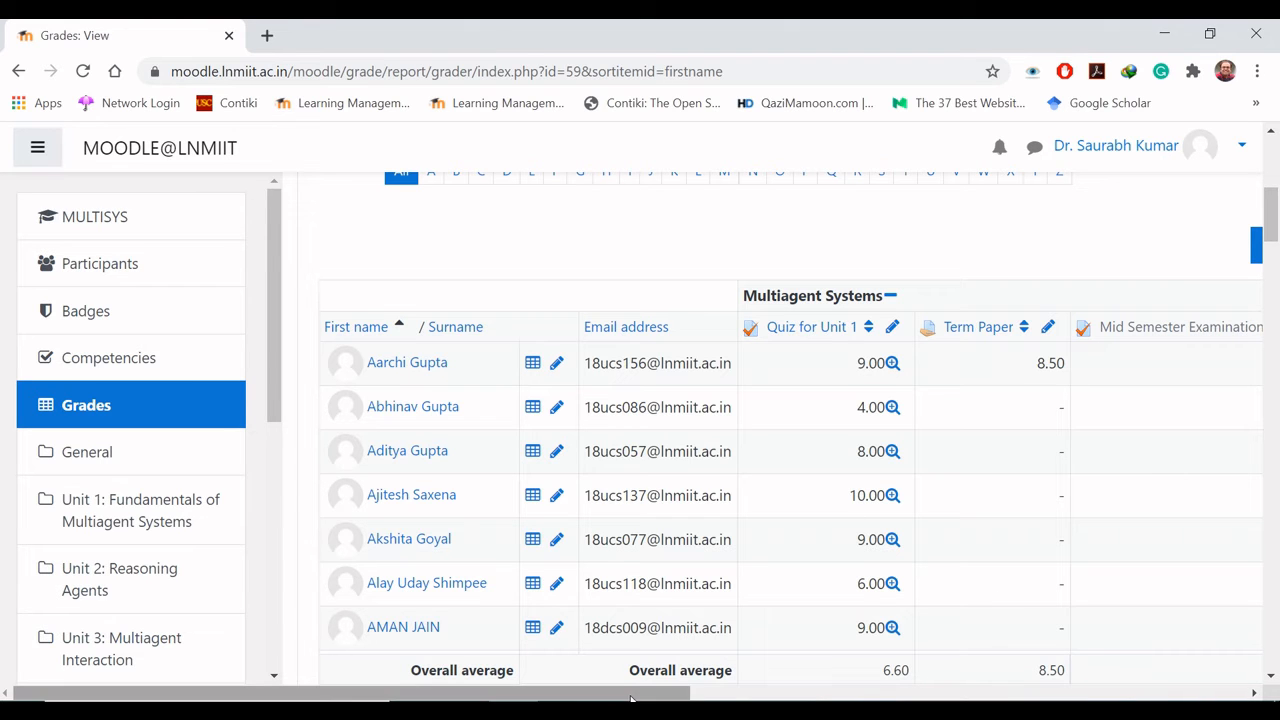
drag(632, 694, 549, 700)
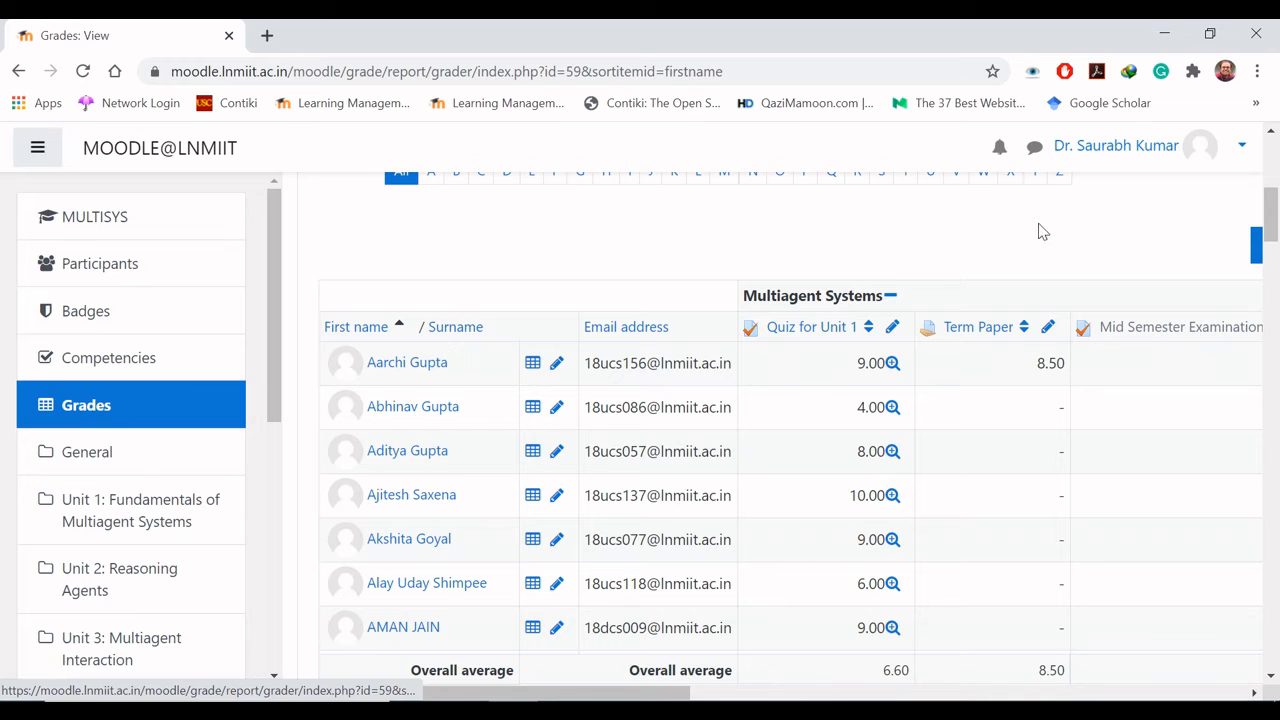
drag(1271, 220, 1271, 184)
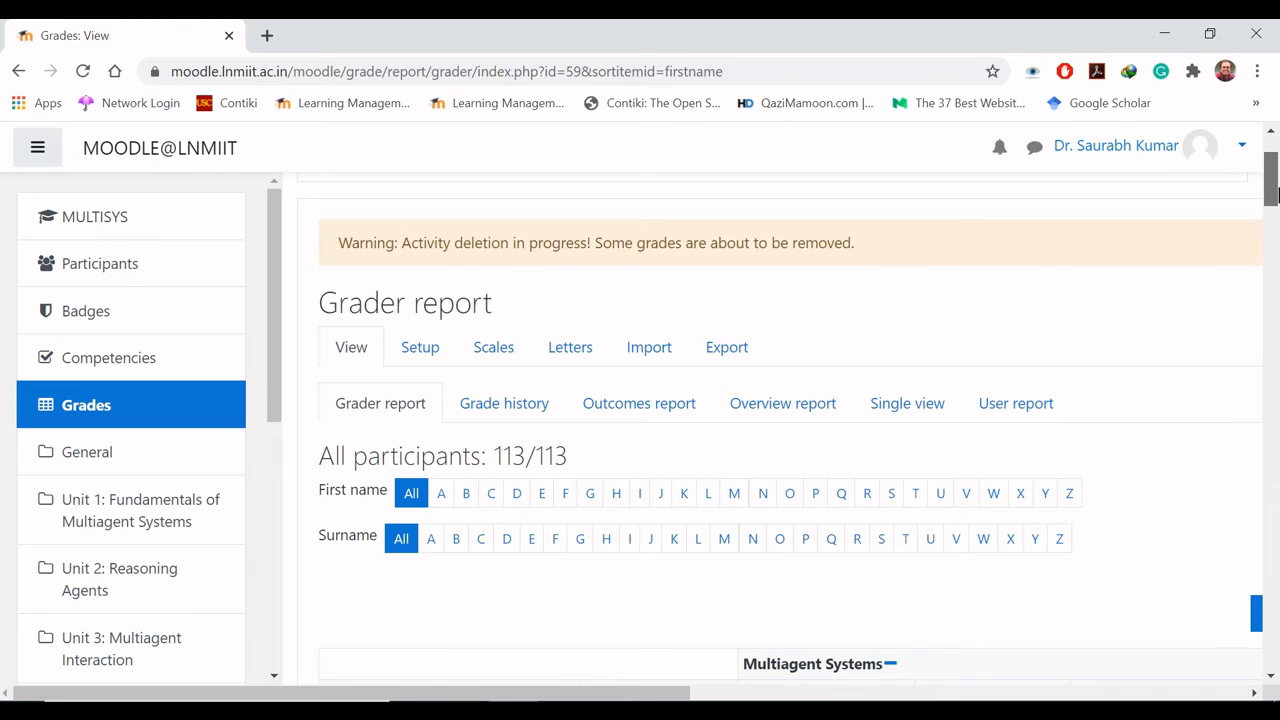
drag(1274, 205, 1274, 191)
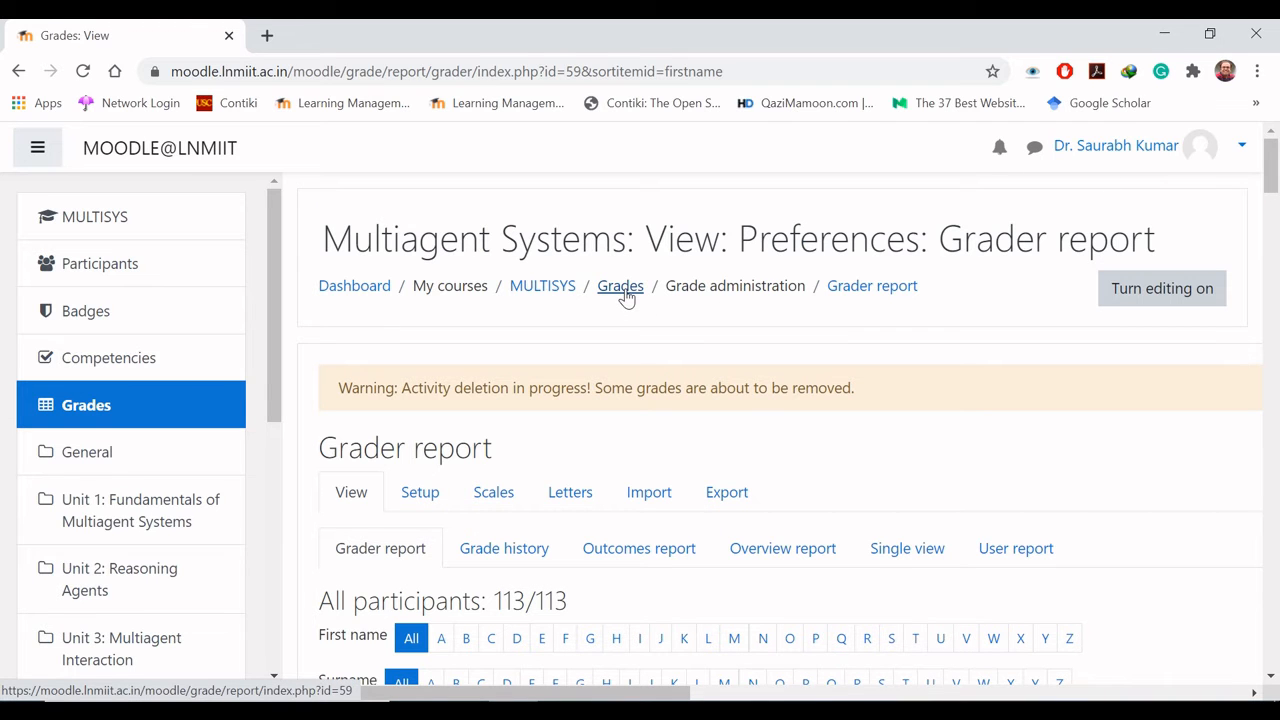
- Return to the Multiagent Systems course page and open the list of all Term Paper submissions
click(550, 290)
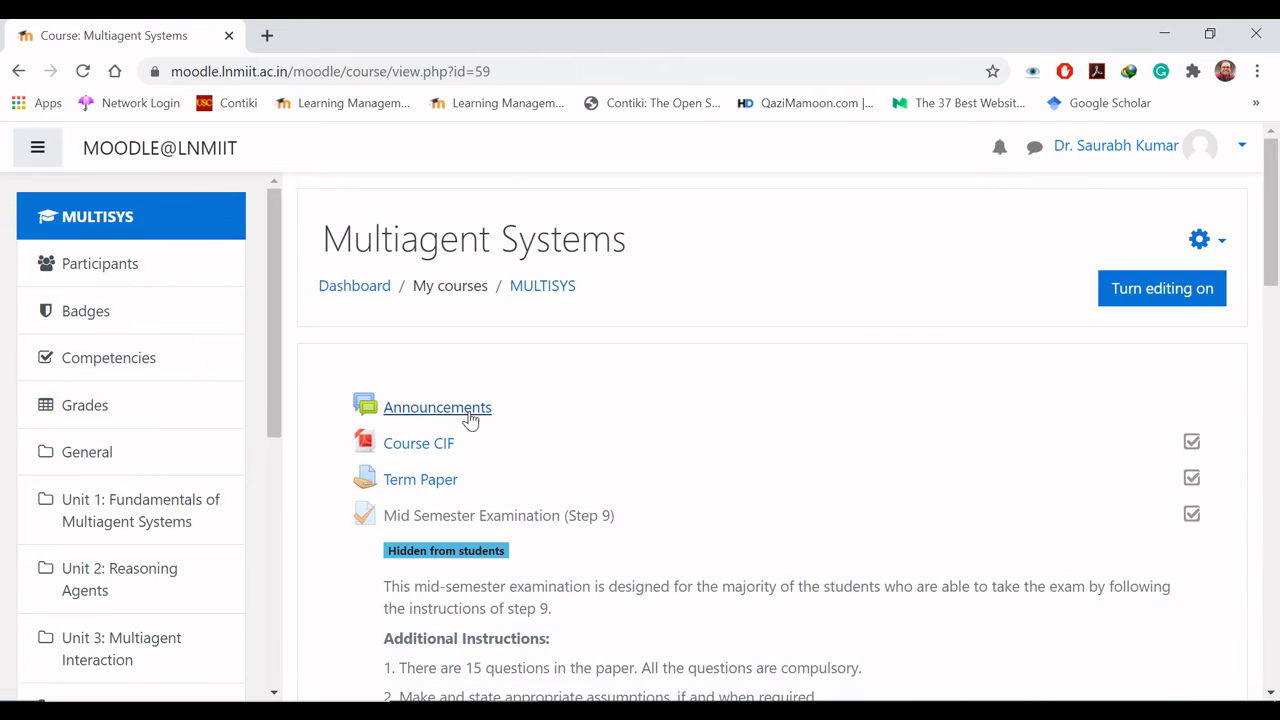
click(422, 480)
scroll(433, 484, down, 4)
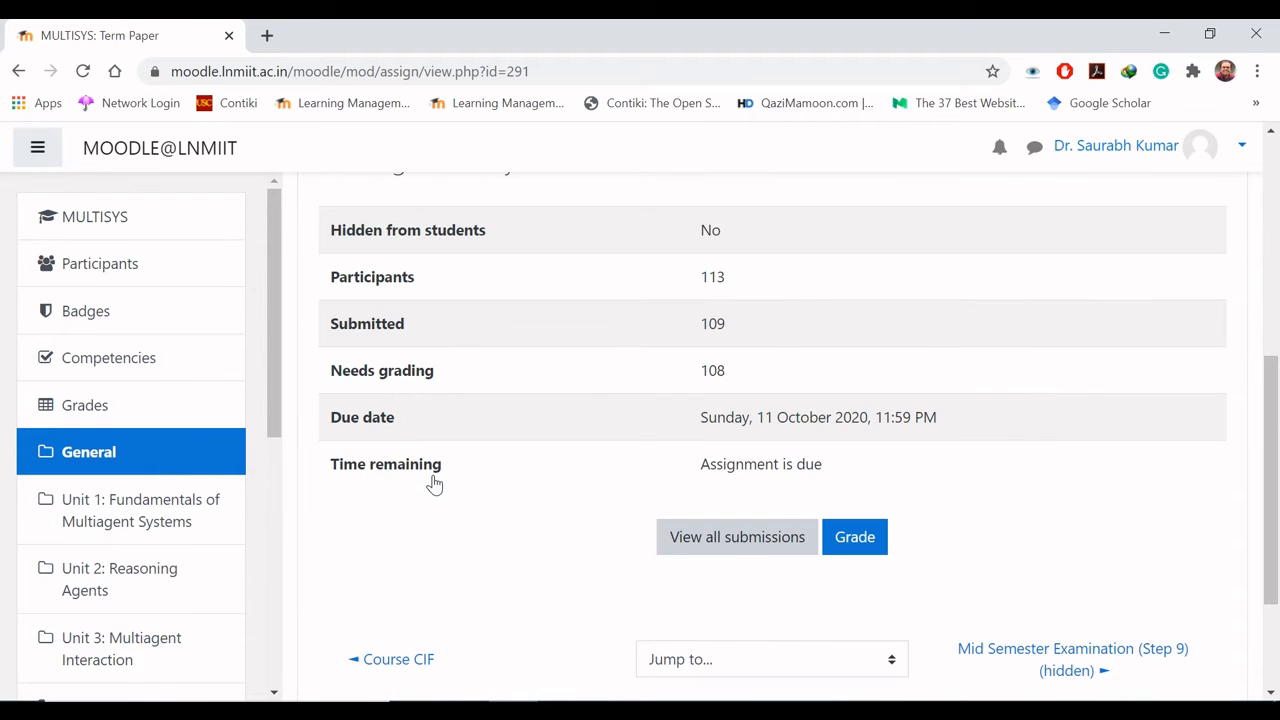
click(760, 536)
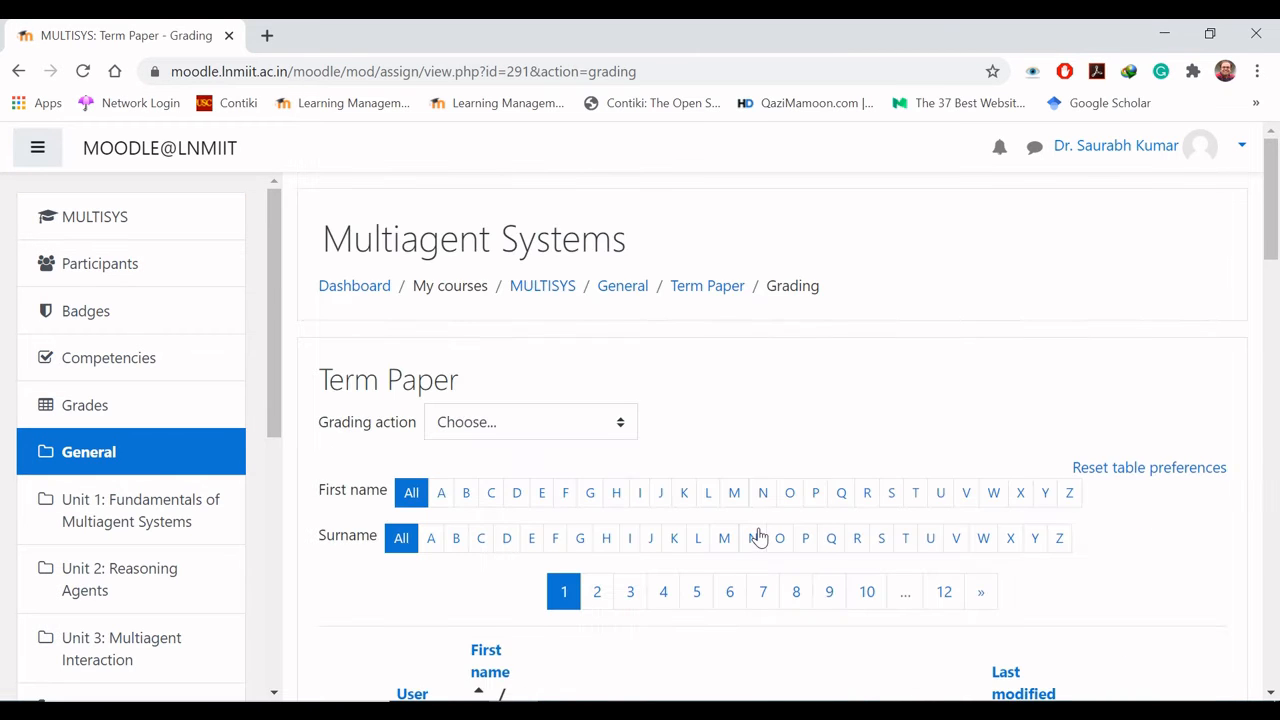
- Sort the Term Paper submissions by first name in descending order and look over the students' submission status
scroll(760, 537, down, 4)
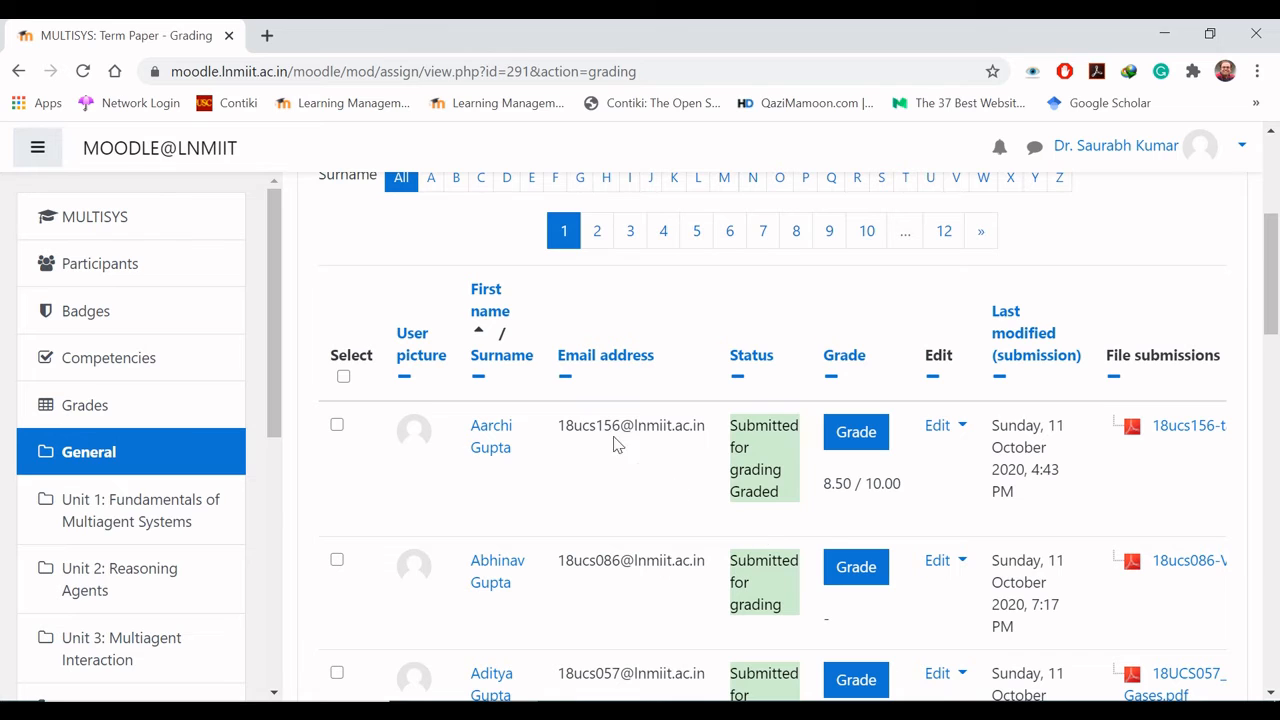
click(490, 316)
scroll(490, 320, down, 5)
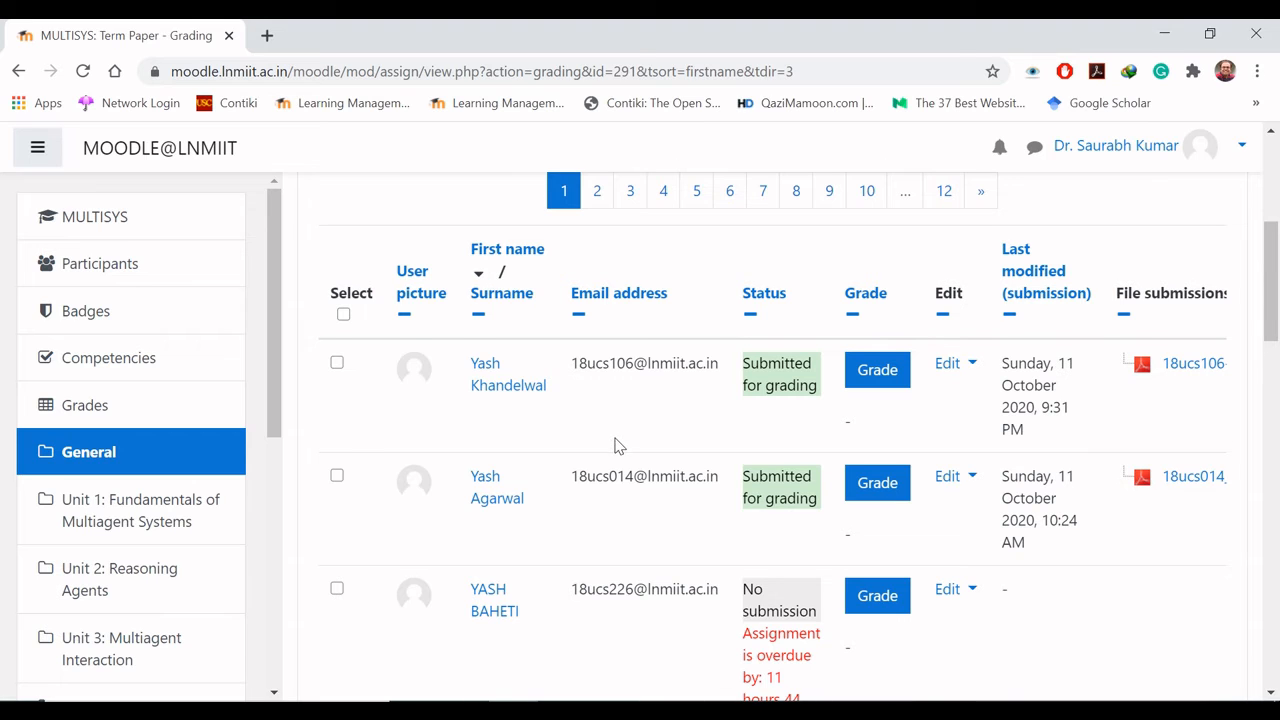
scroll(616, 442, down, 2)
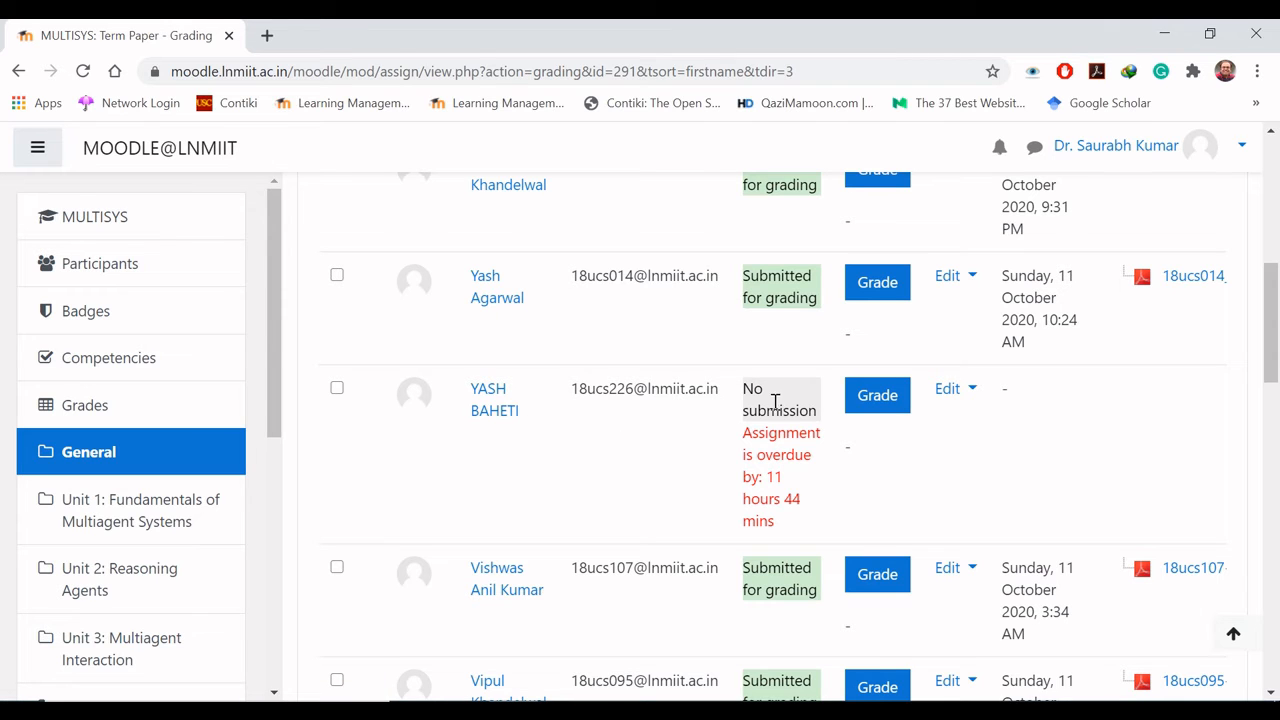
scroll(670, 476, up, 3)
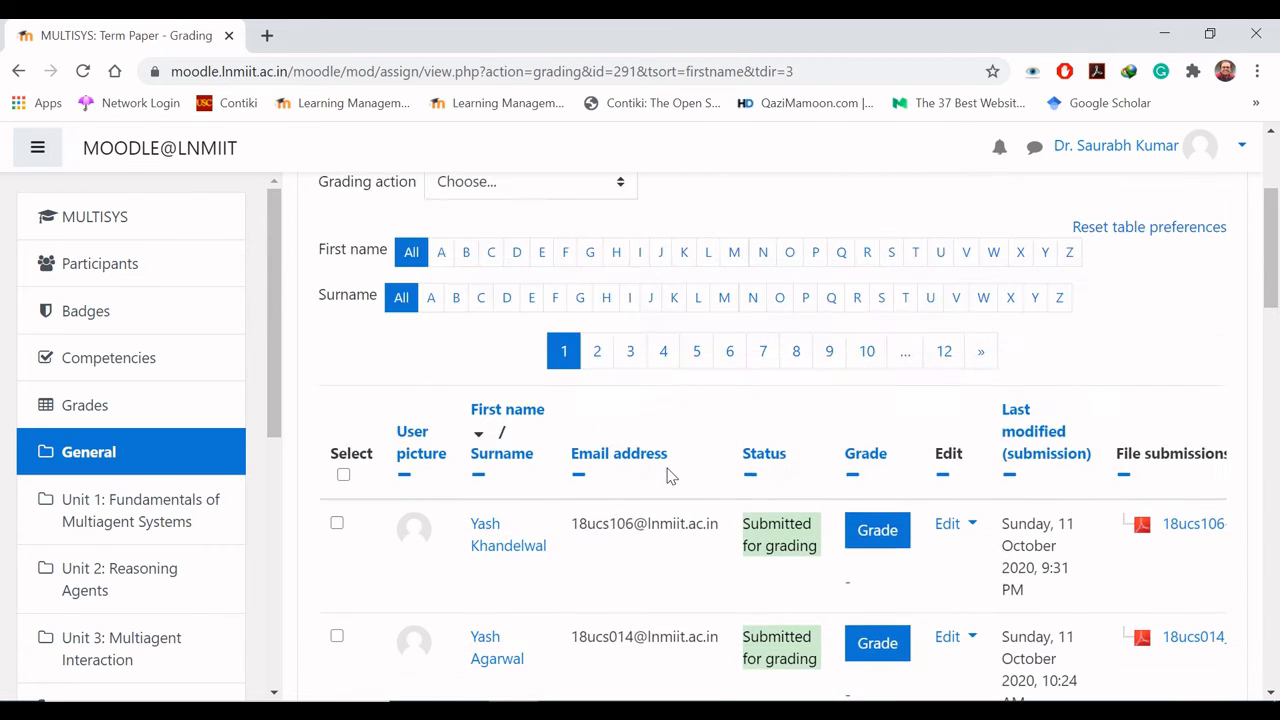
- Switch the submissions table back to ascending first-name order and check its first rows
click(500, 418)
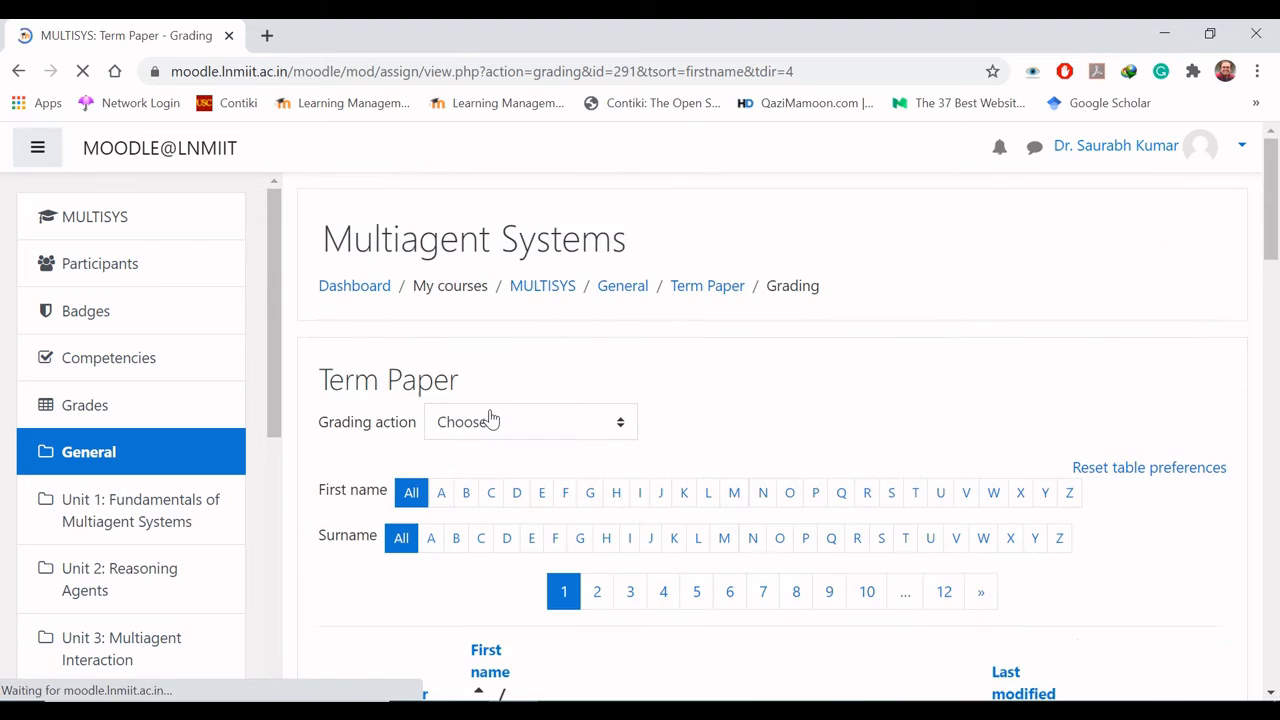
scroll(491, 418, down, 5)
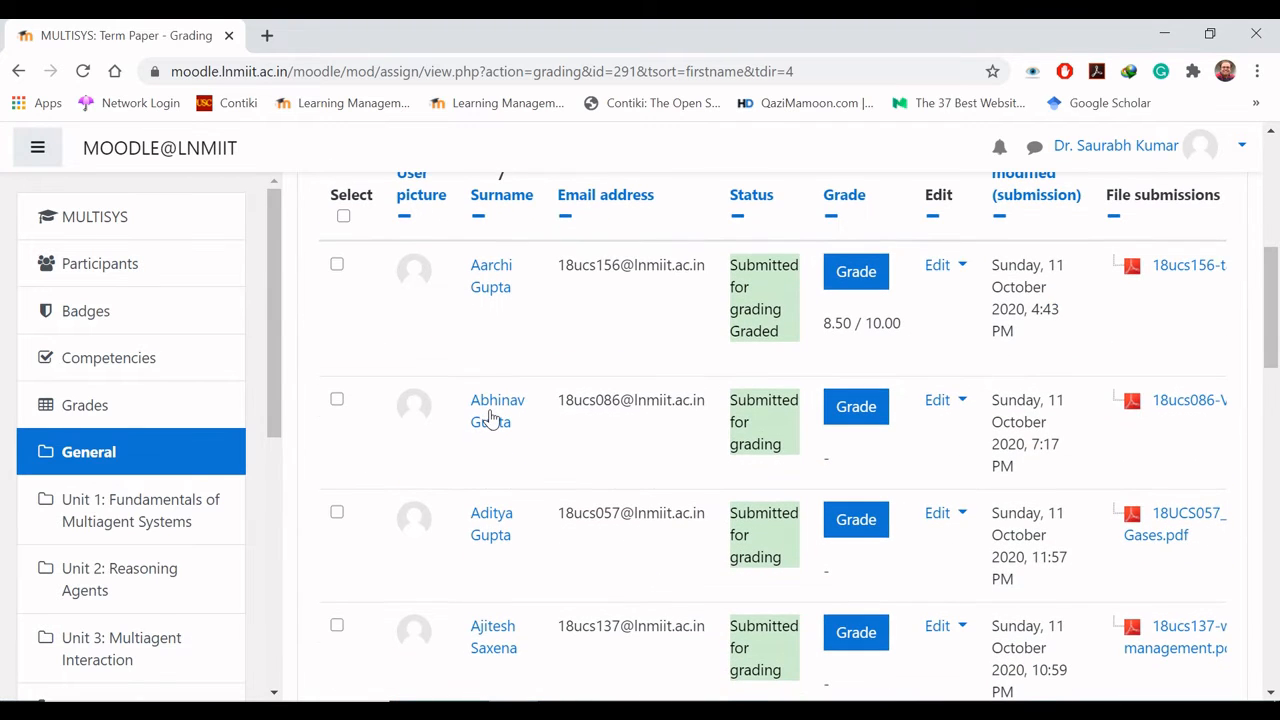
scroll(560, 295, up, 1)
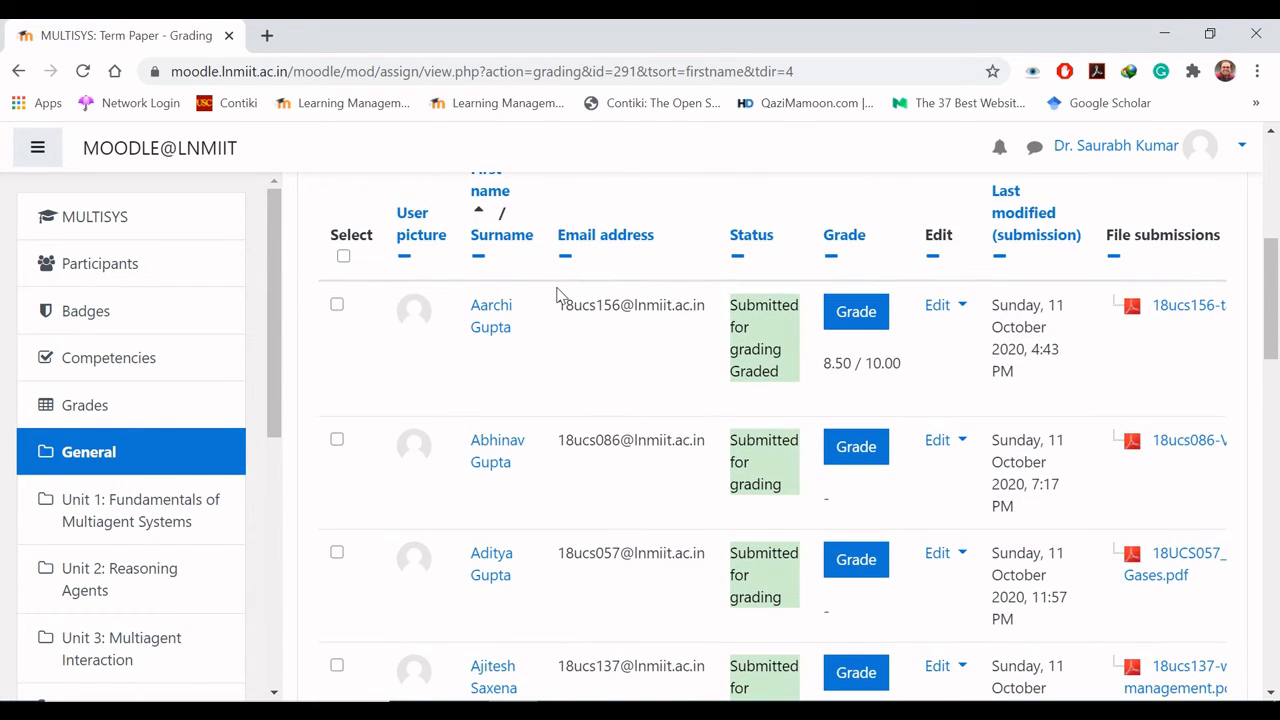
- Sort the Term Paper submissions by surname in ascending order, look over the rows and return to the beginning of the page
click(505, 240)
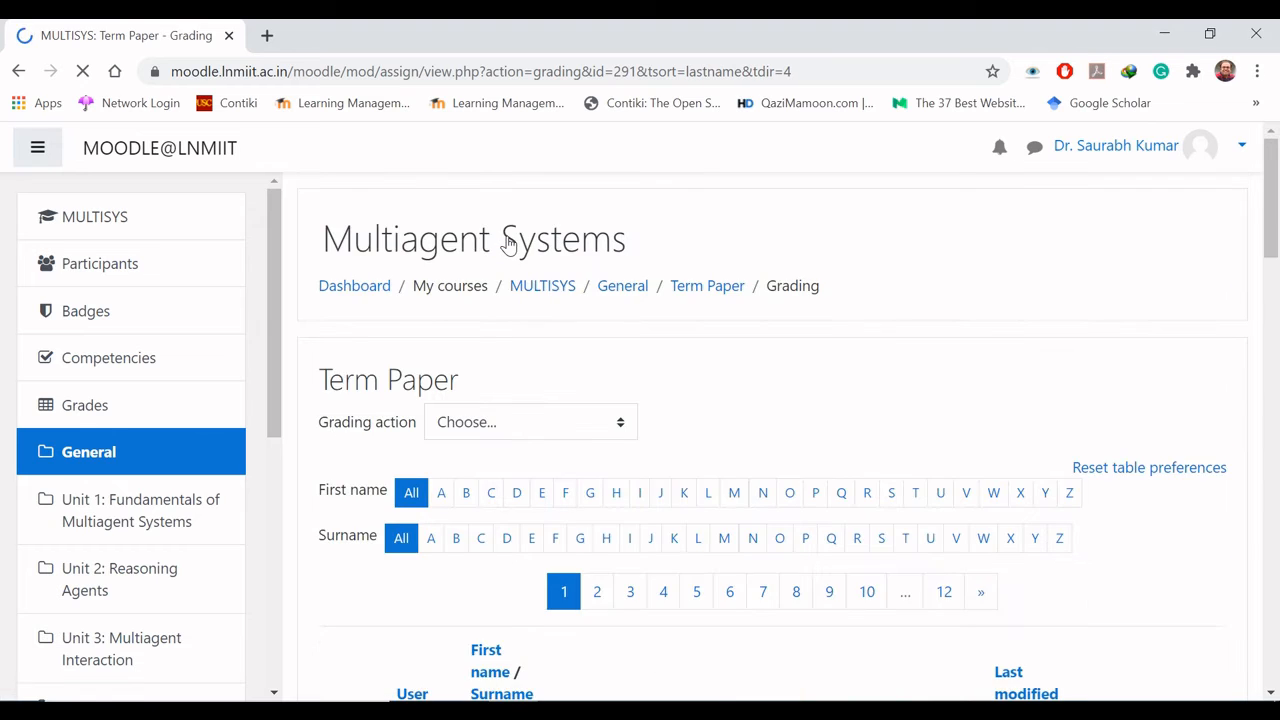
scroll(508, 245, down, 1)
scroll(508, 245, down, 4)
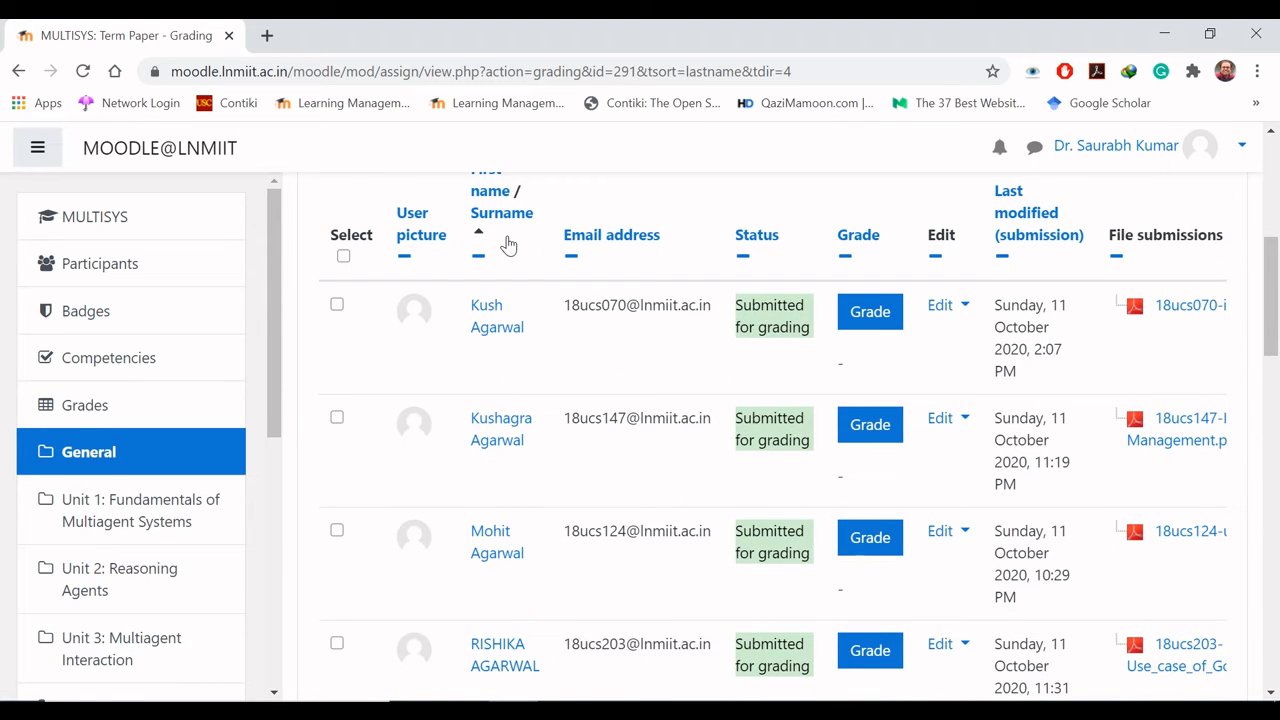
scroll(508, 245, down, 2)
scroll(508, 245, up, 2)
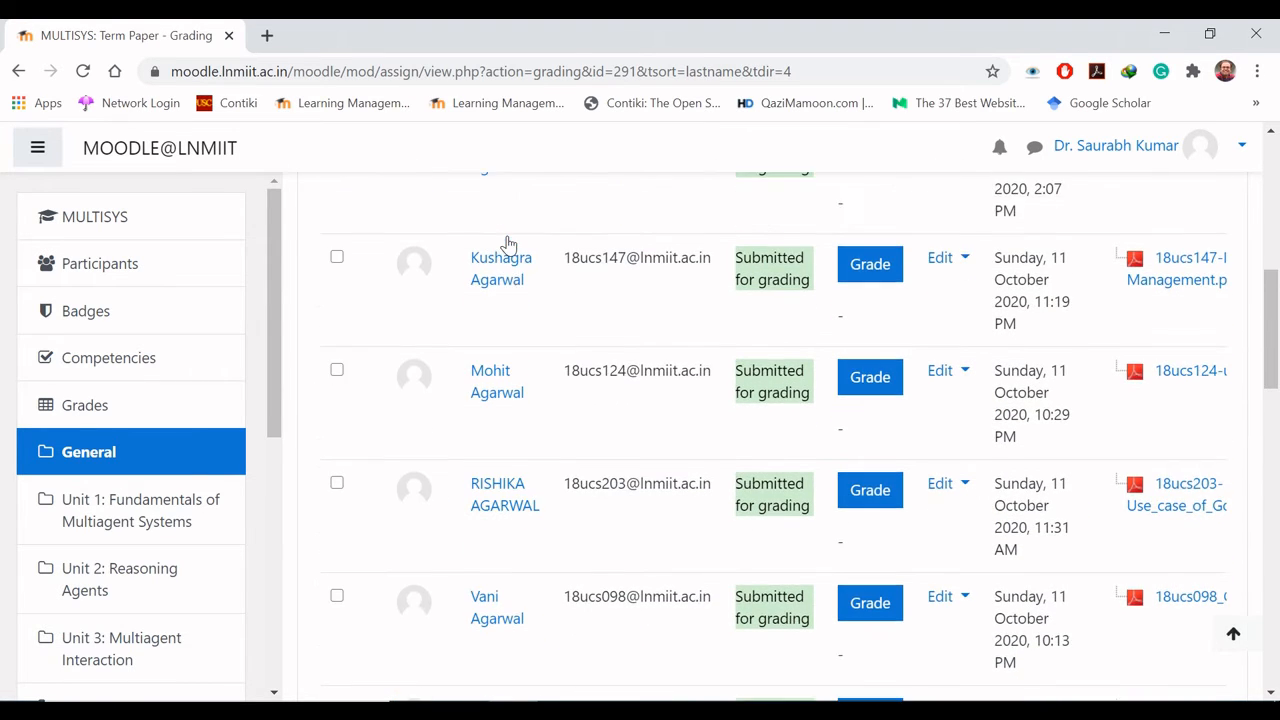
scroll(508, 245, up, 3)
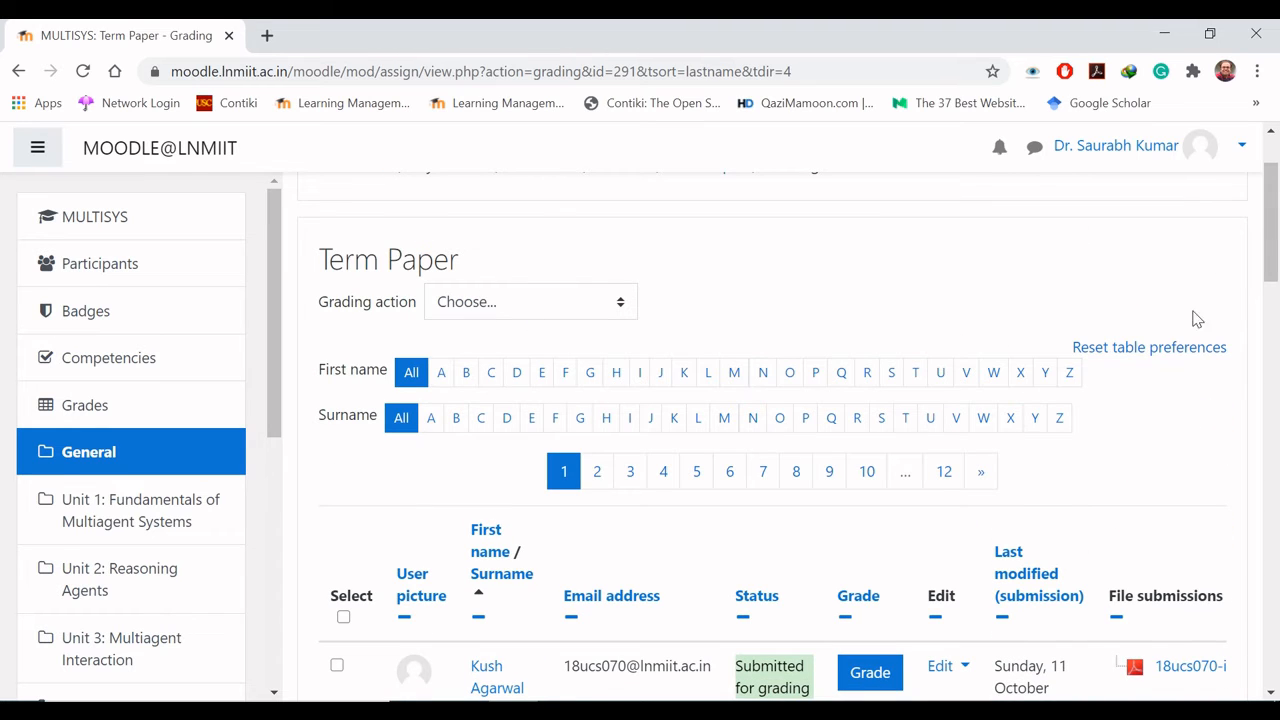
drag(1273, 208, 1274, 164)
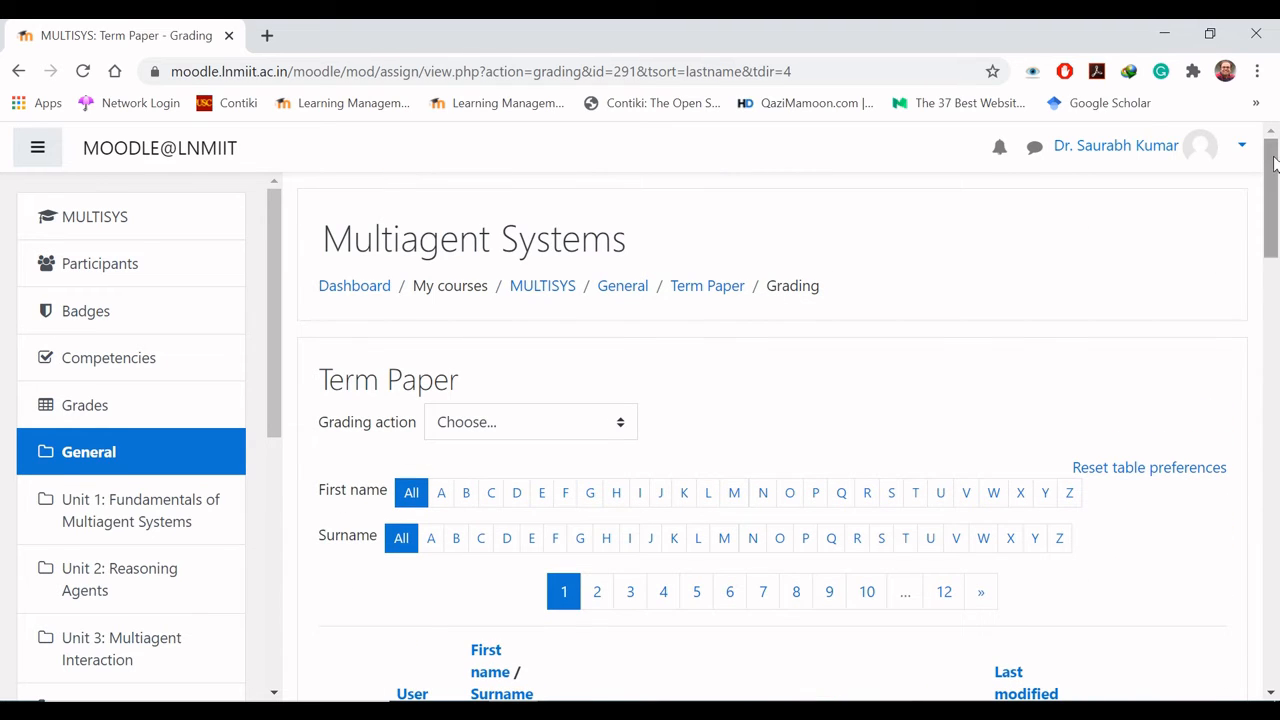
- Open the course's grader report and look over the Quiz for Unit 1 and Term Paper grades
click(86, 405)
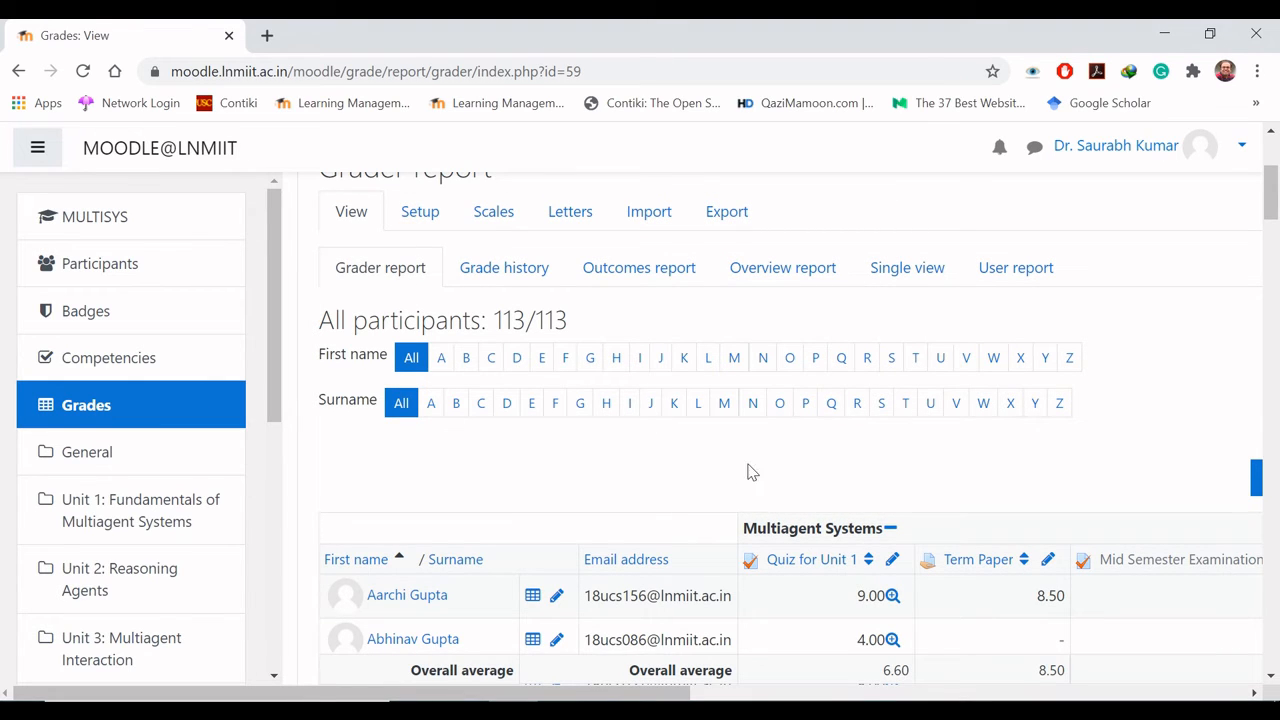
scroll(916, 300, down, 2)
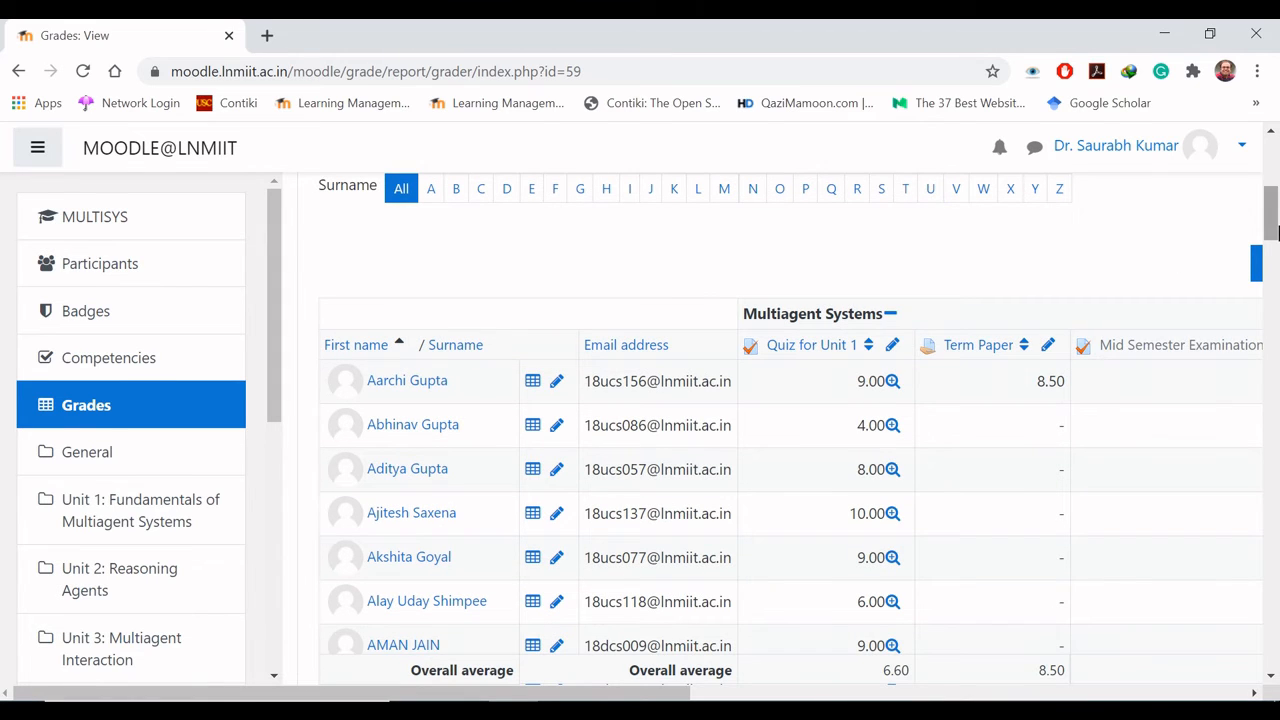
drag(1272, 226, 1272, 193)
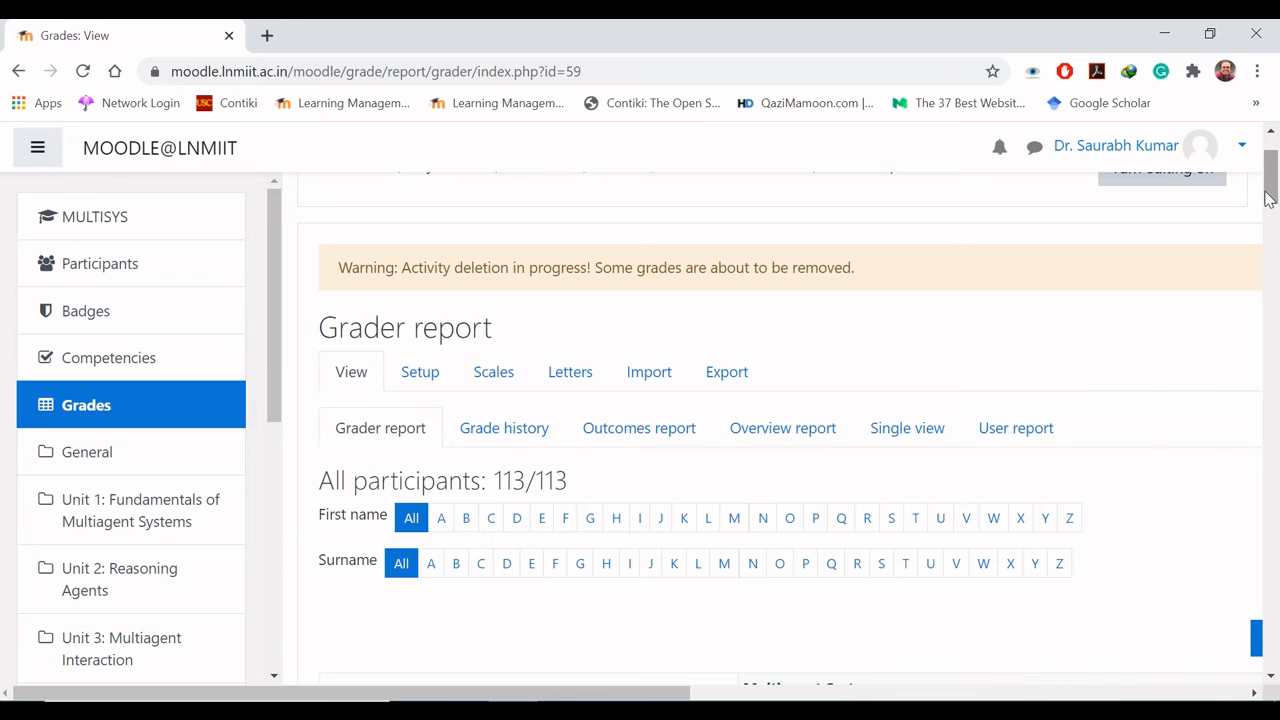
drag(1270, 196, 1270, 228)
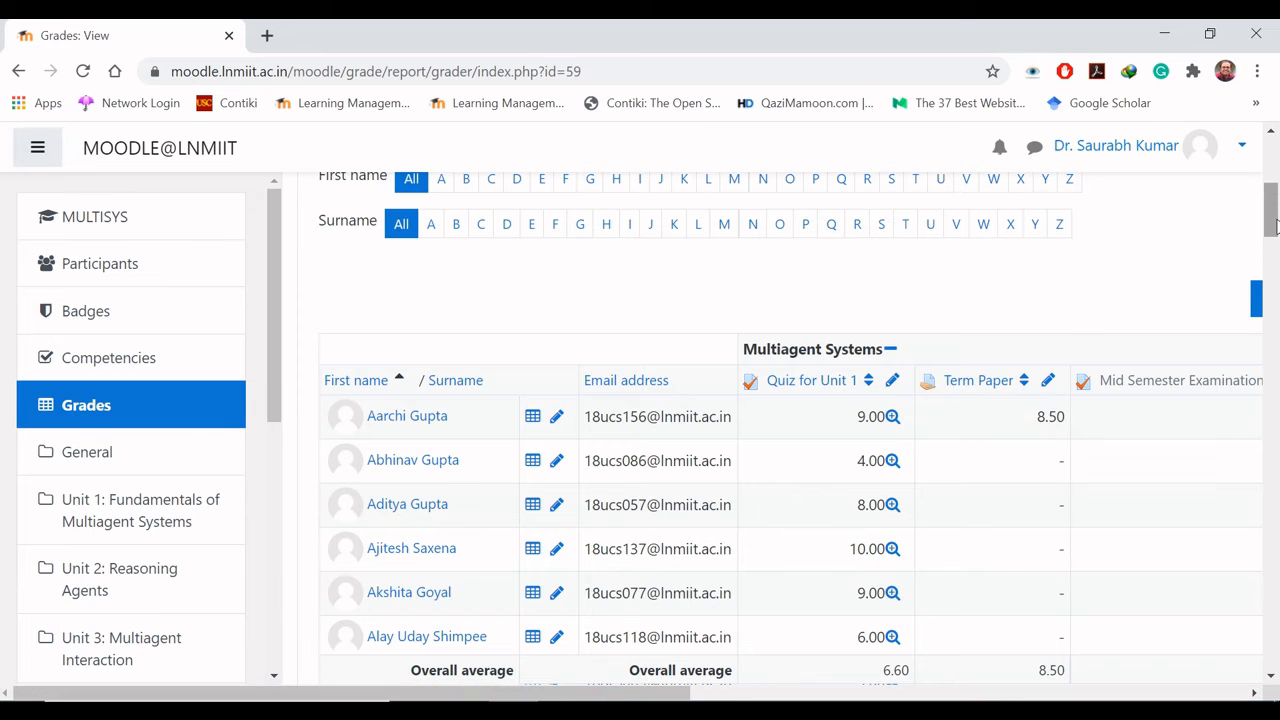
drag(1270, 224, 1273, 192)
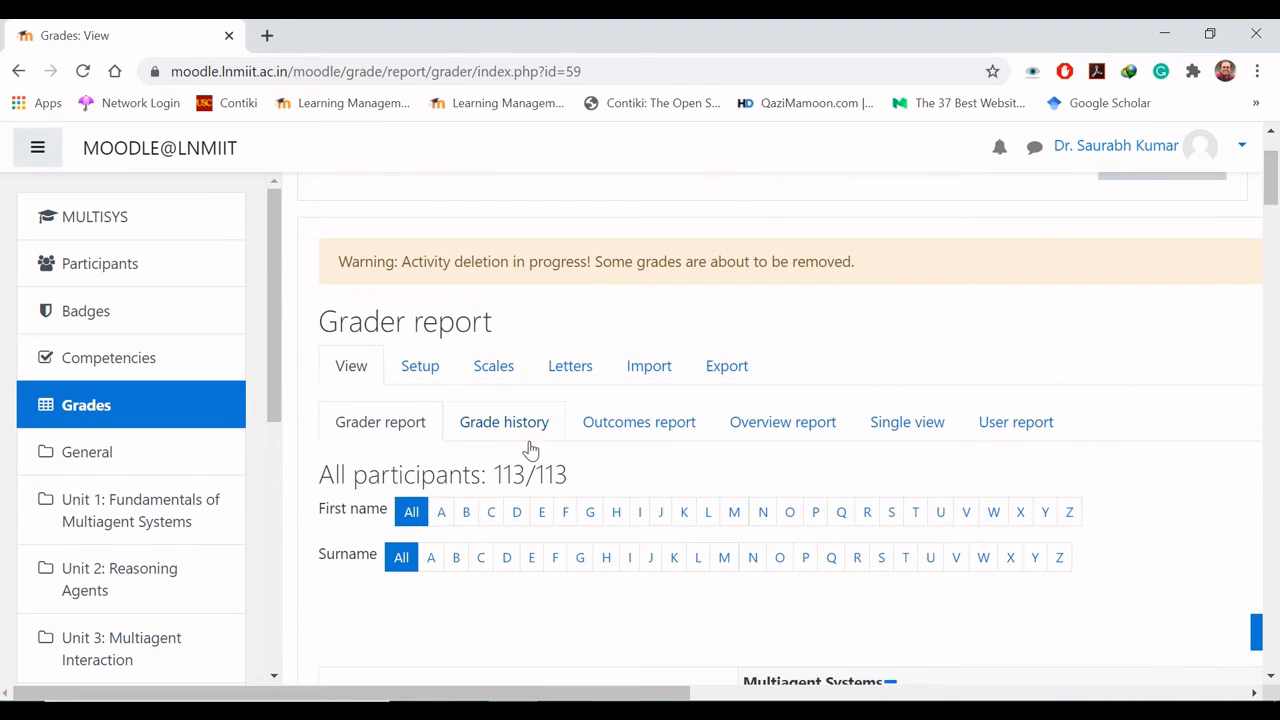
- Open the grade history report and generate it for the grade item Quiz for Unit 1 with all graders
click(505, 422)
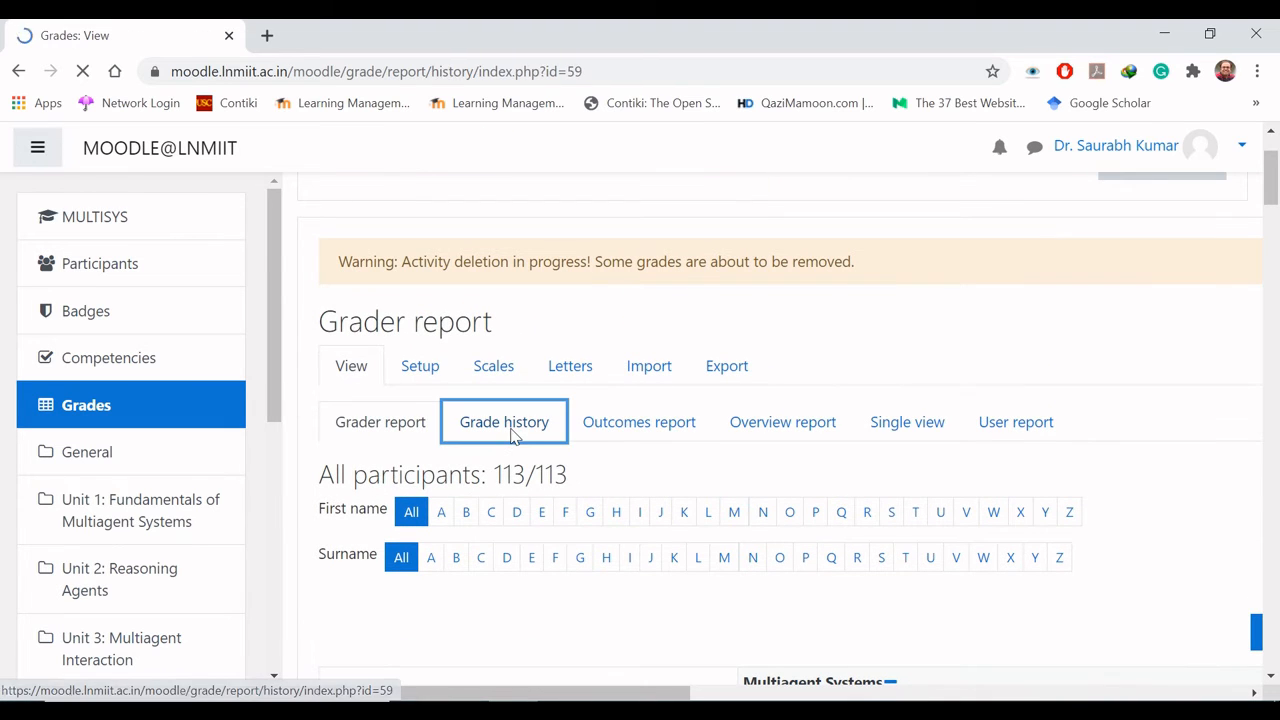
scroll(511, 436, down, 5)
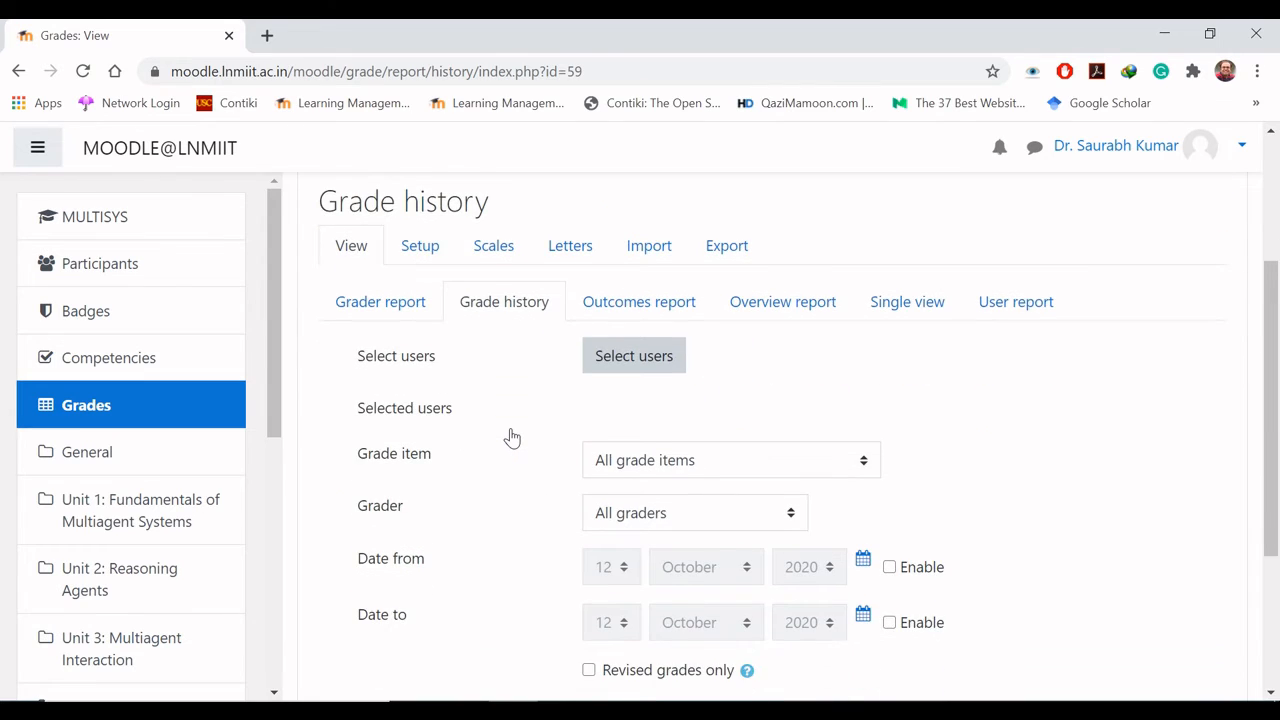
scroll(511, 436, up, 1)
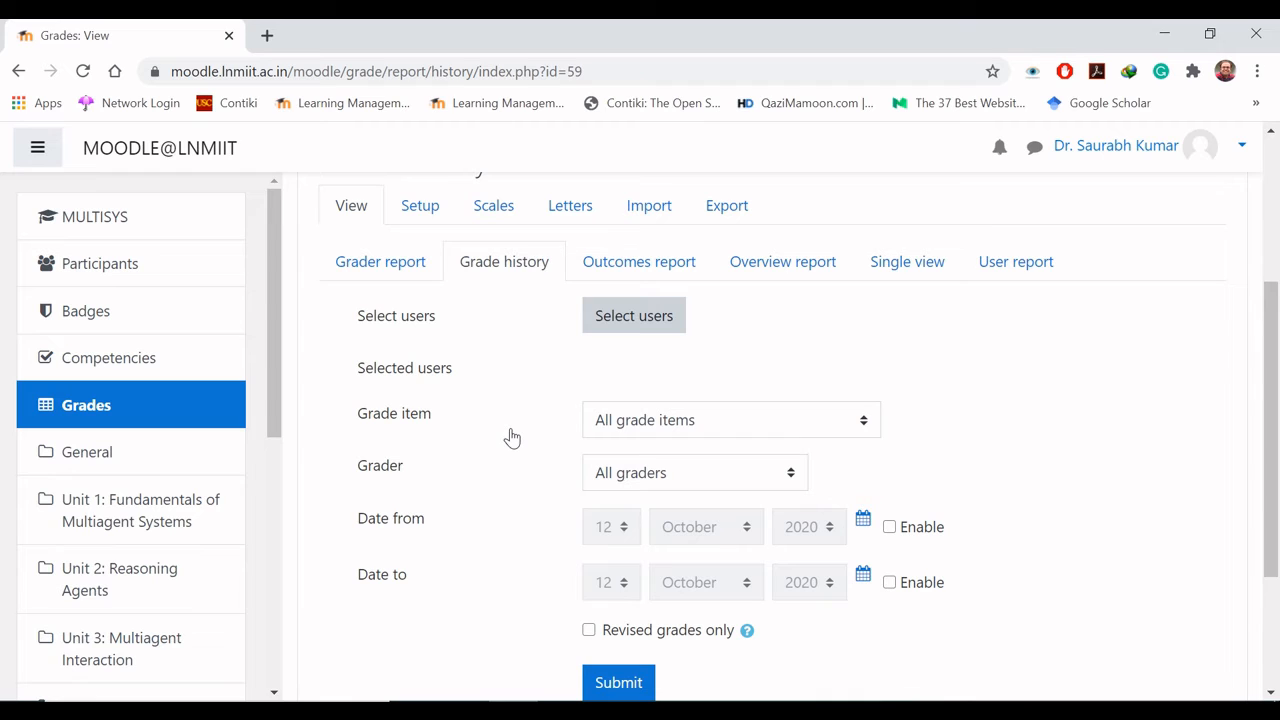
click(702, 425)
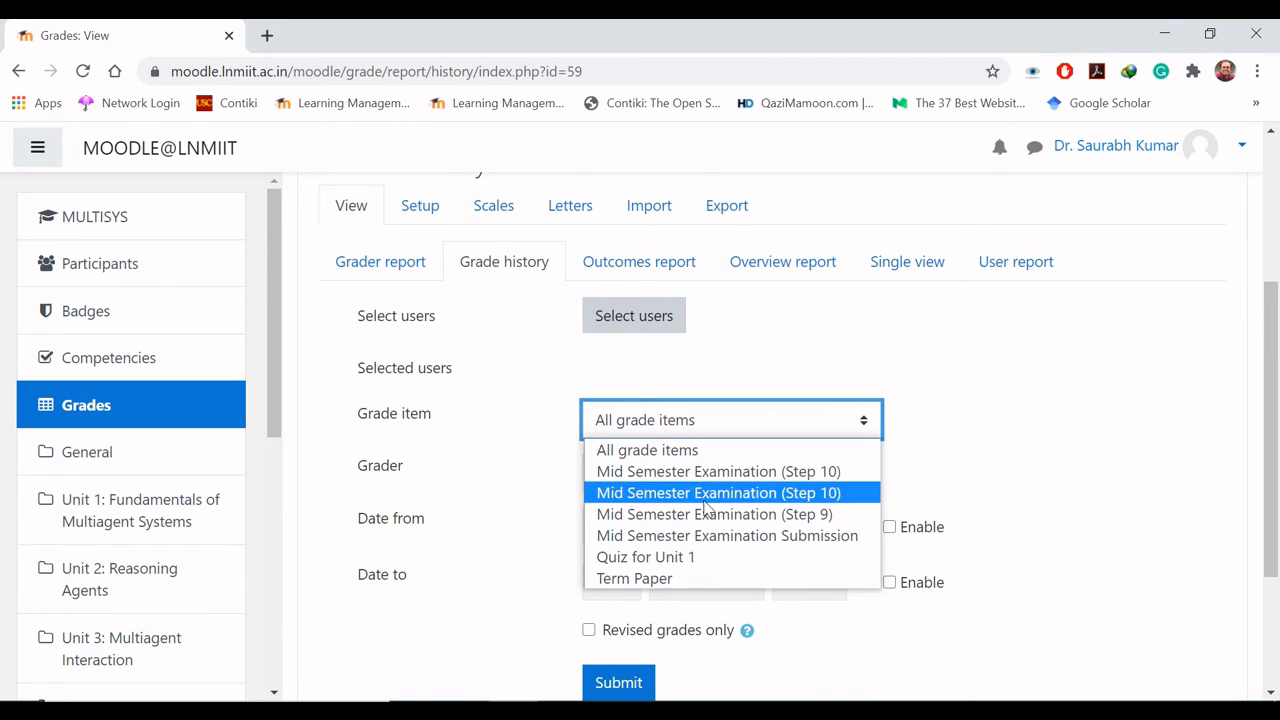
click(305, 535)
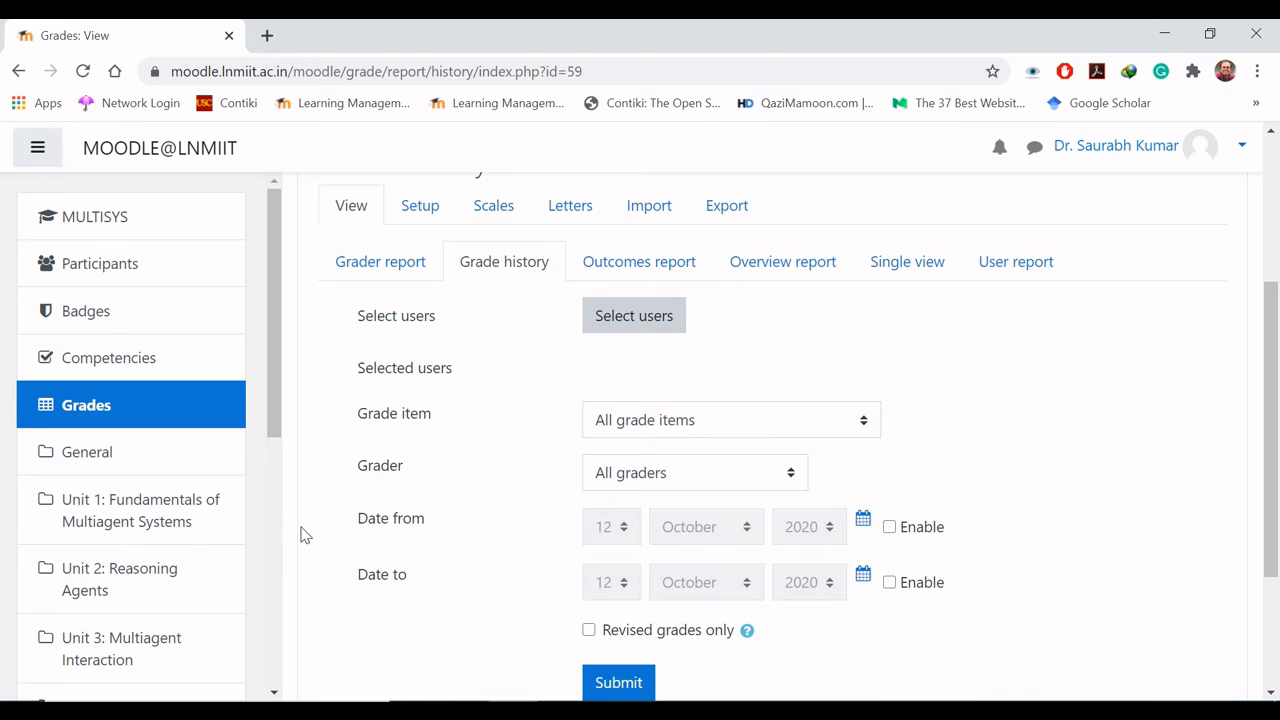
click(702, 436)
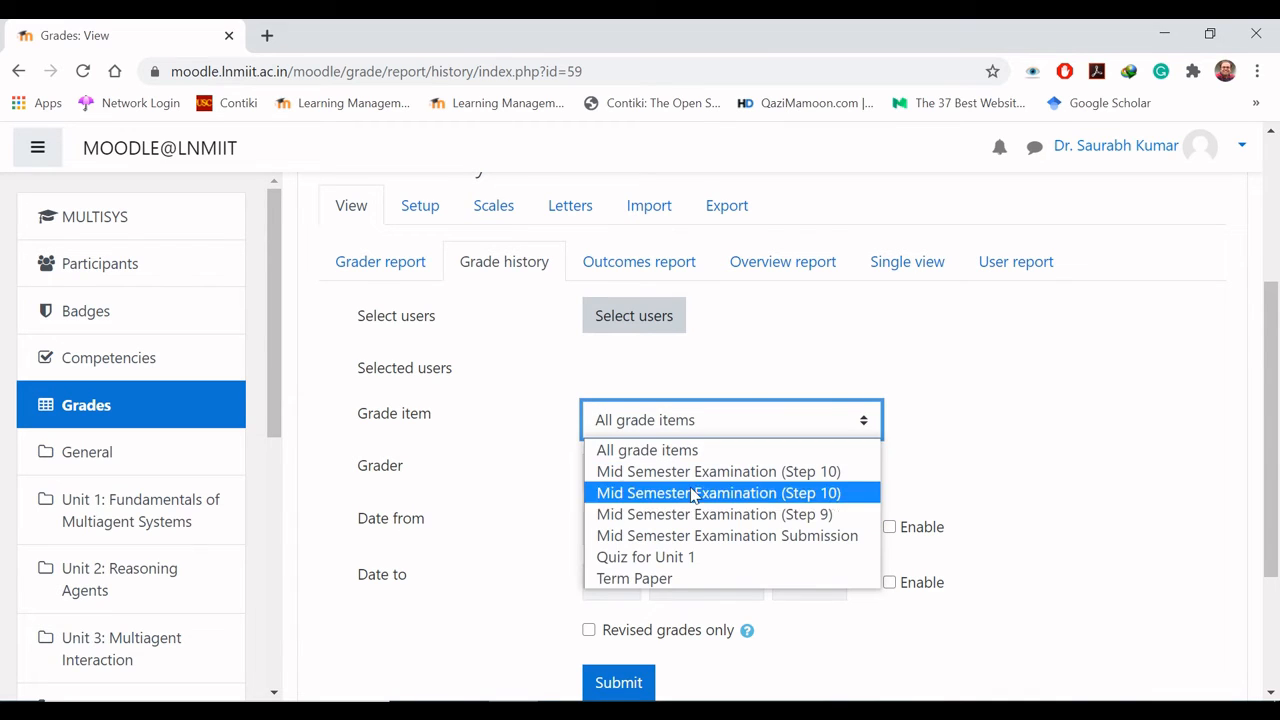
click(705, 560)
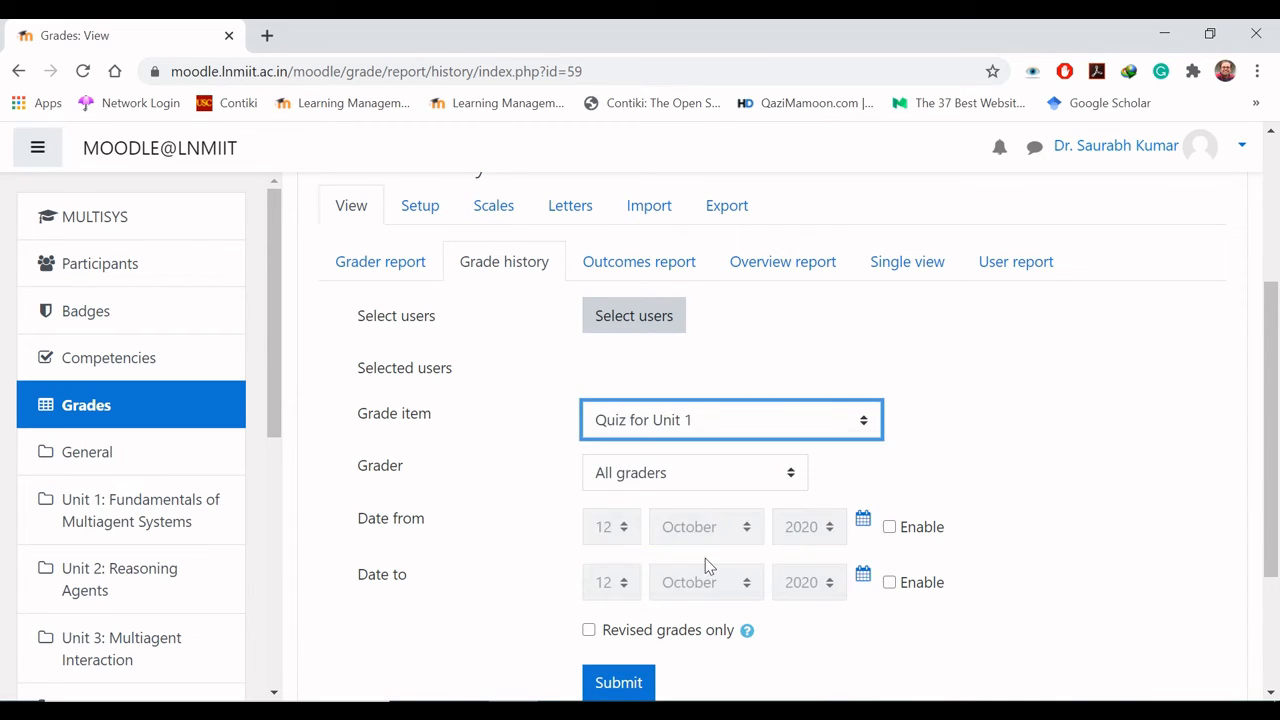
click(620, 686)
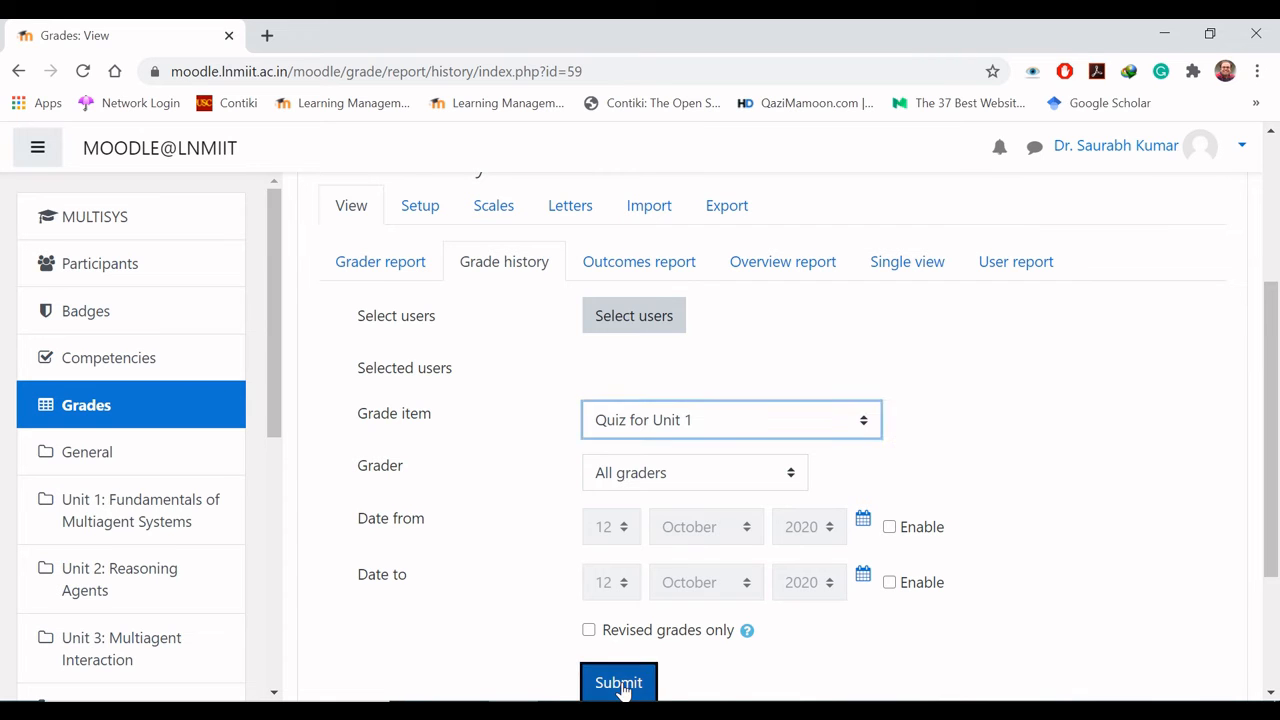
- Look over the grade history entries for Quiz for Unit 1 and return to the report's beginning
scroll(621, 681, down, 5)
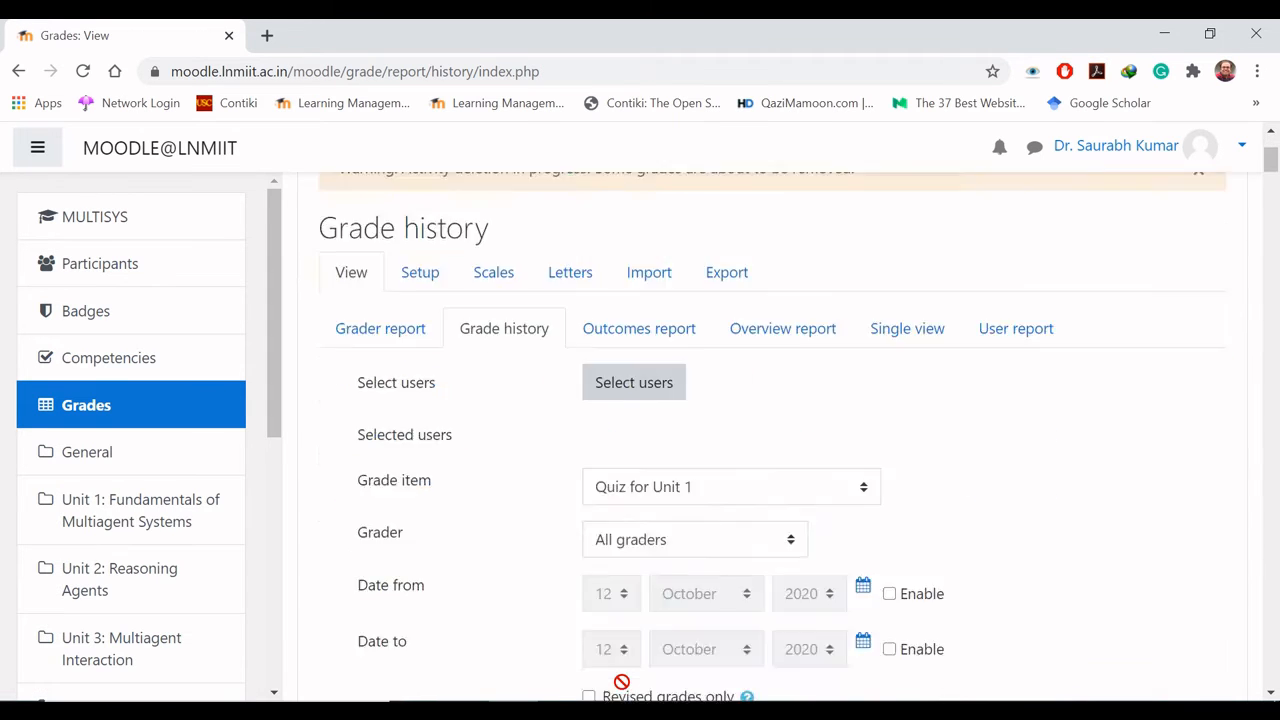
scroll(621, 681, down, 4)
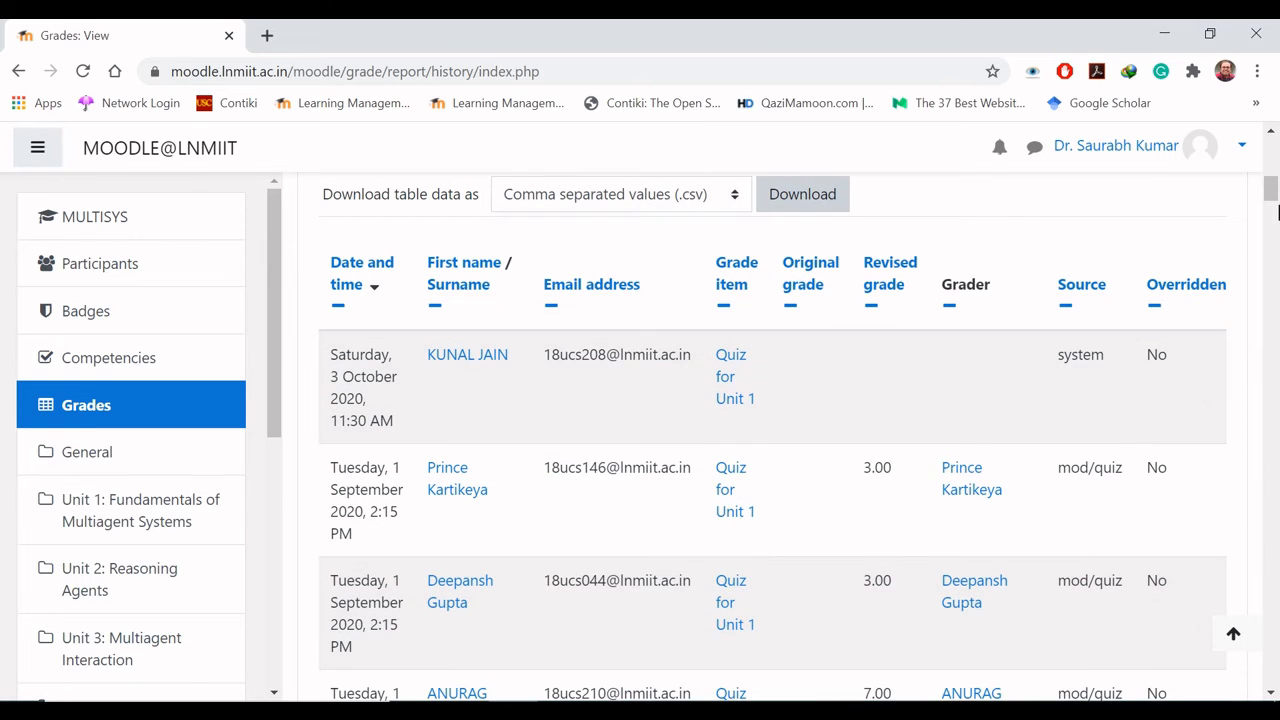
scroll(1274, 200, up, 6)
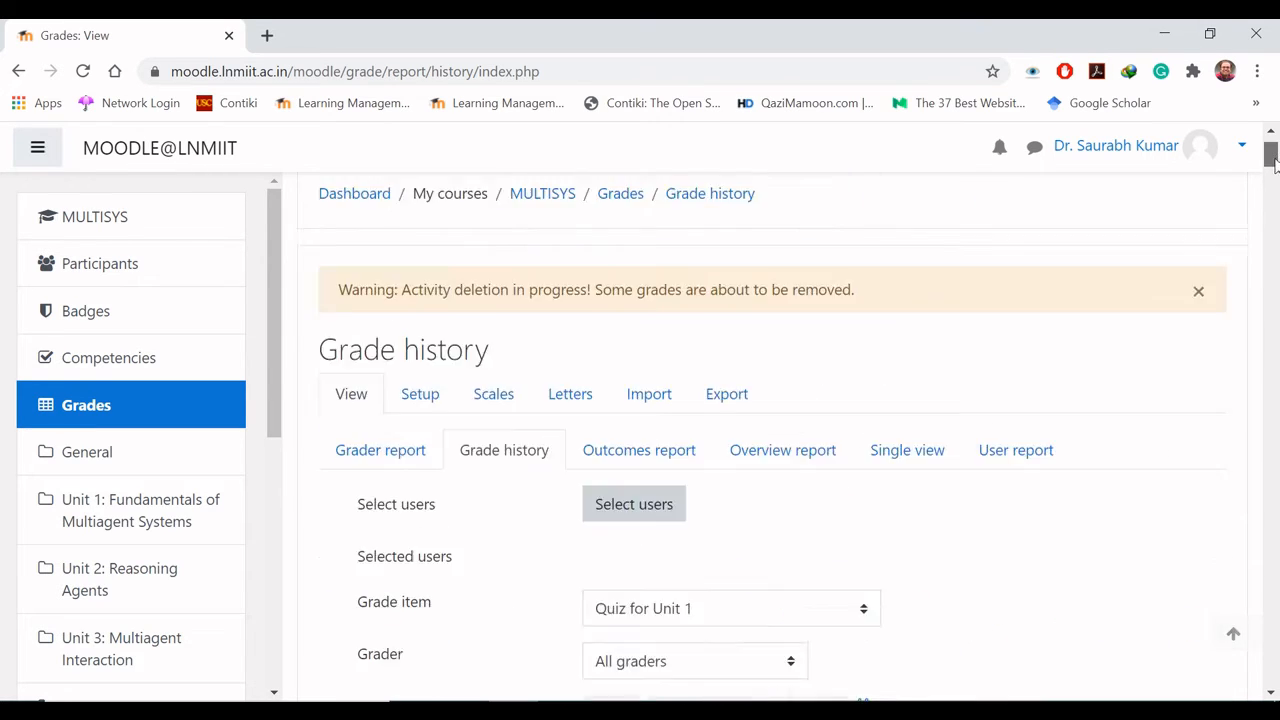
- View the course's outcomes report and the overview report with its list of courses and grades
click(657, 543)
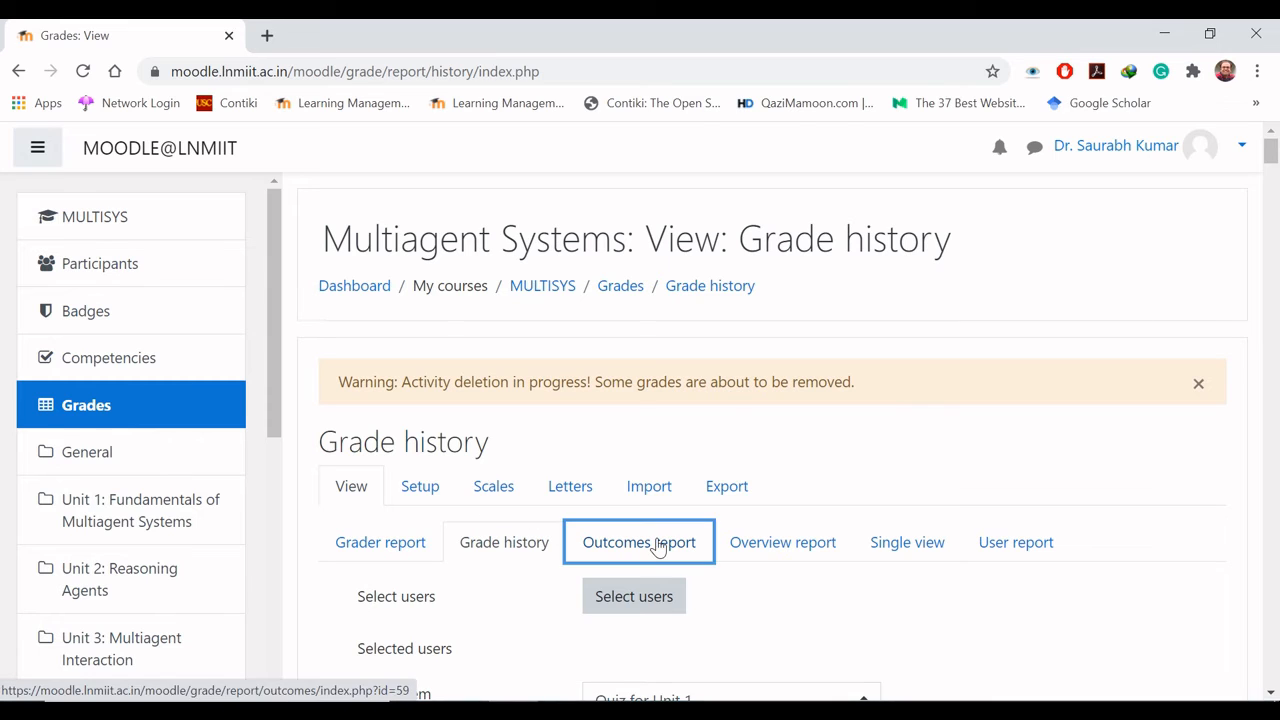
scroll(657, 545, down, 2)
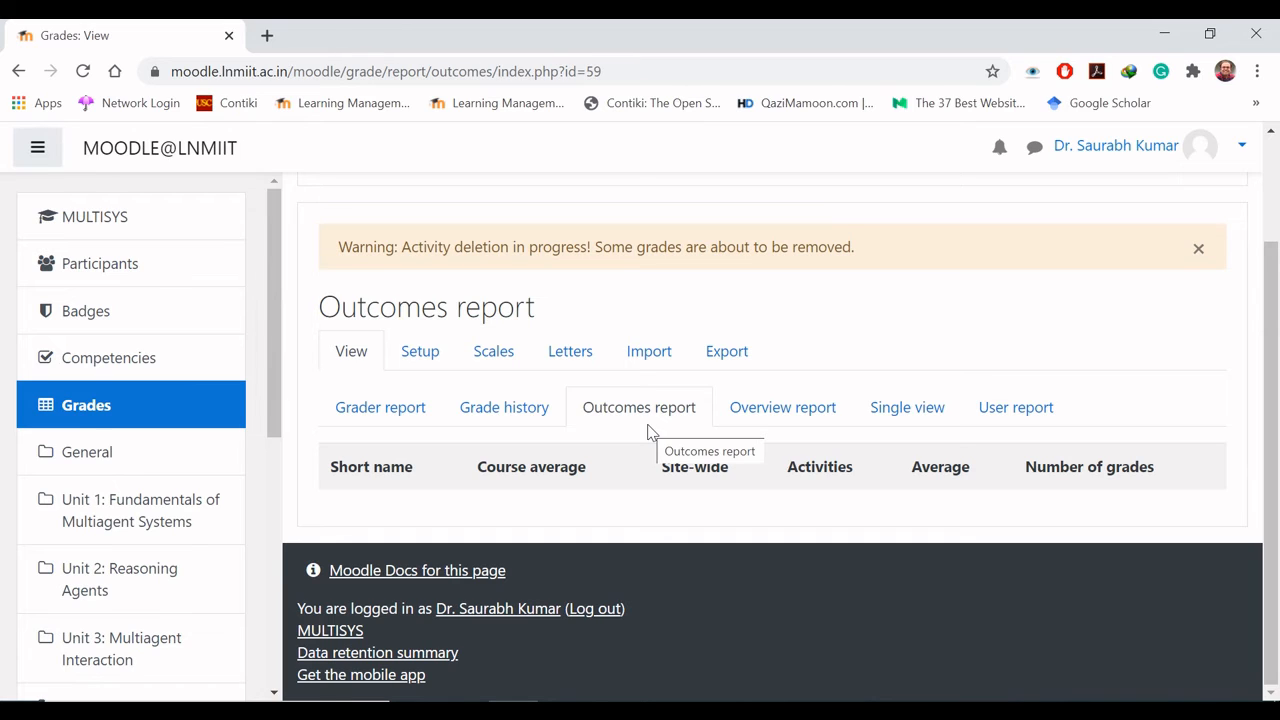
click(780, 418)
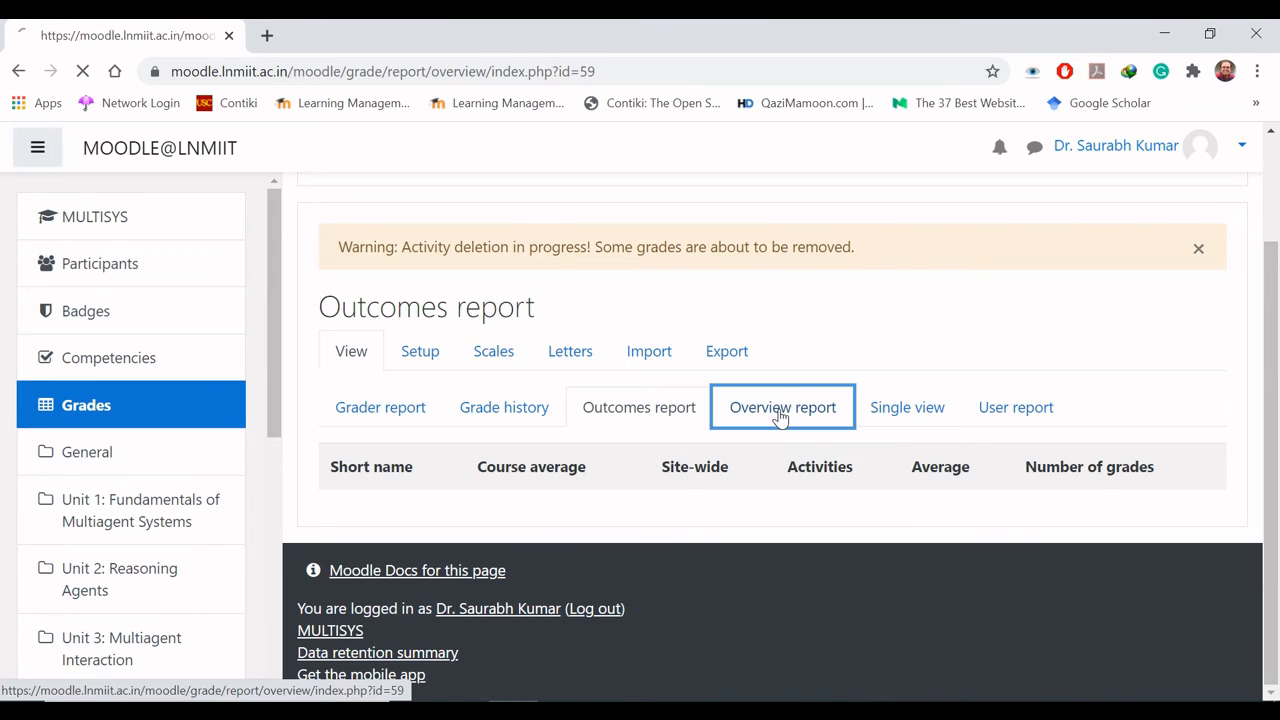
scroll(780, 418, down, 5)
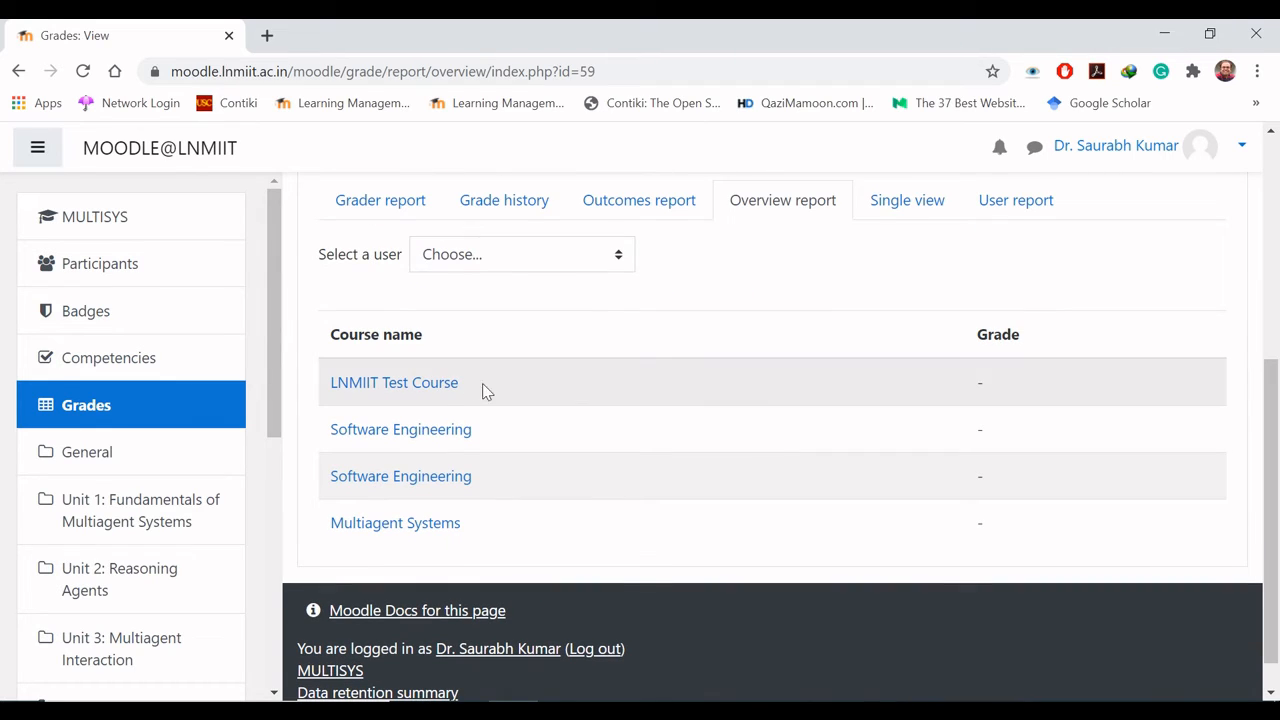
- Open the single view report for the grade item Quiz for Unit 1 and look over the students' grades
scroll(758, 377, up, 1)
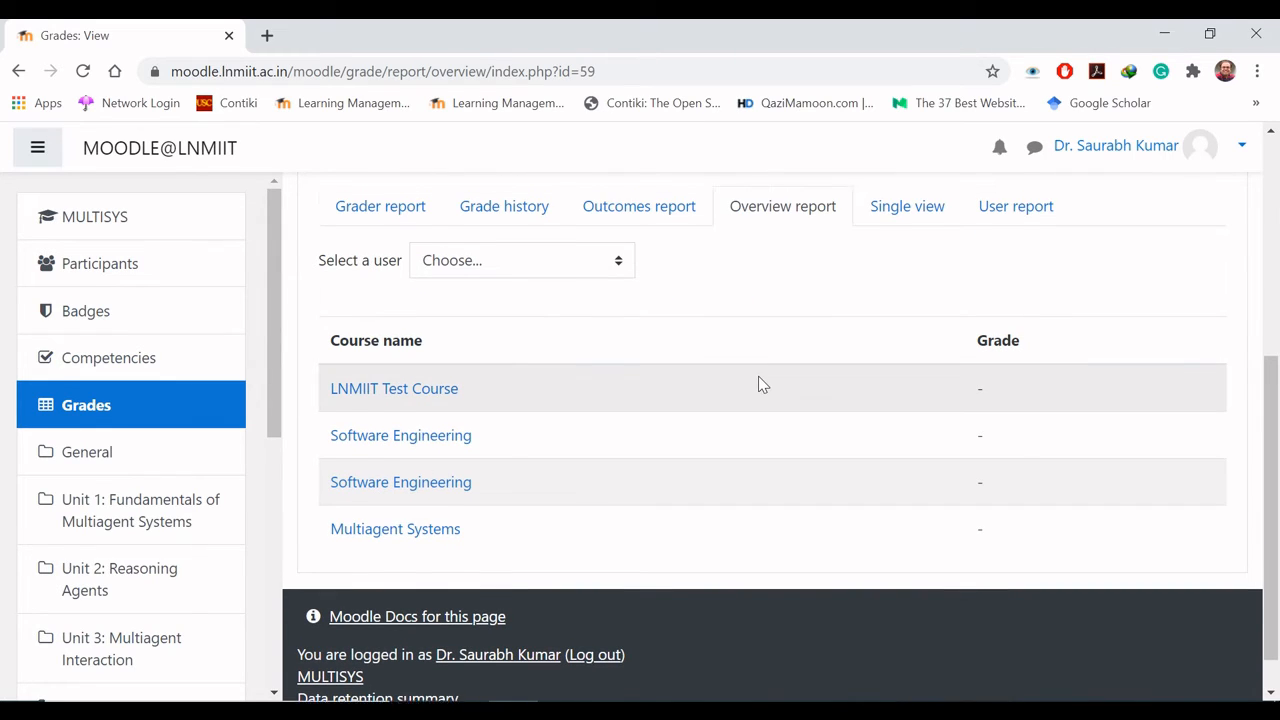
click(901, 252)
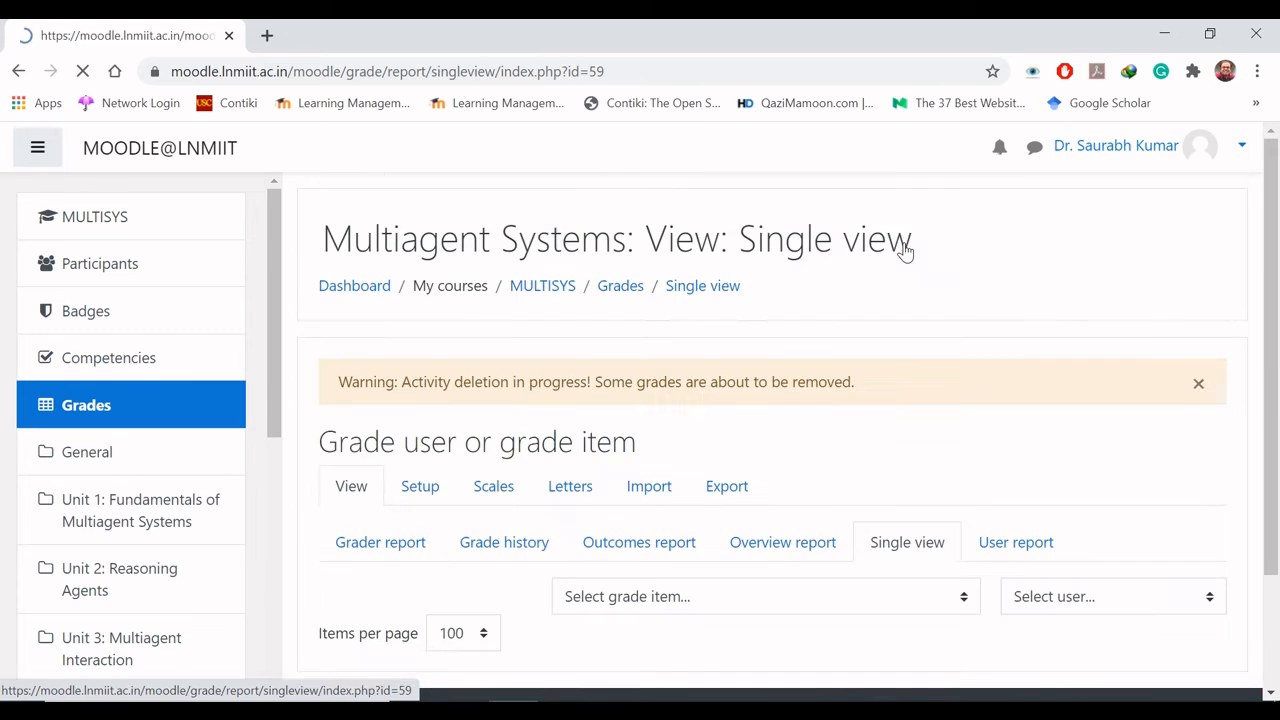
scroll(905, 252, down, 2)
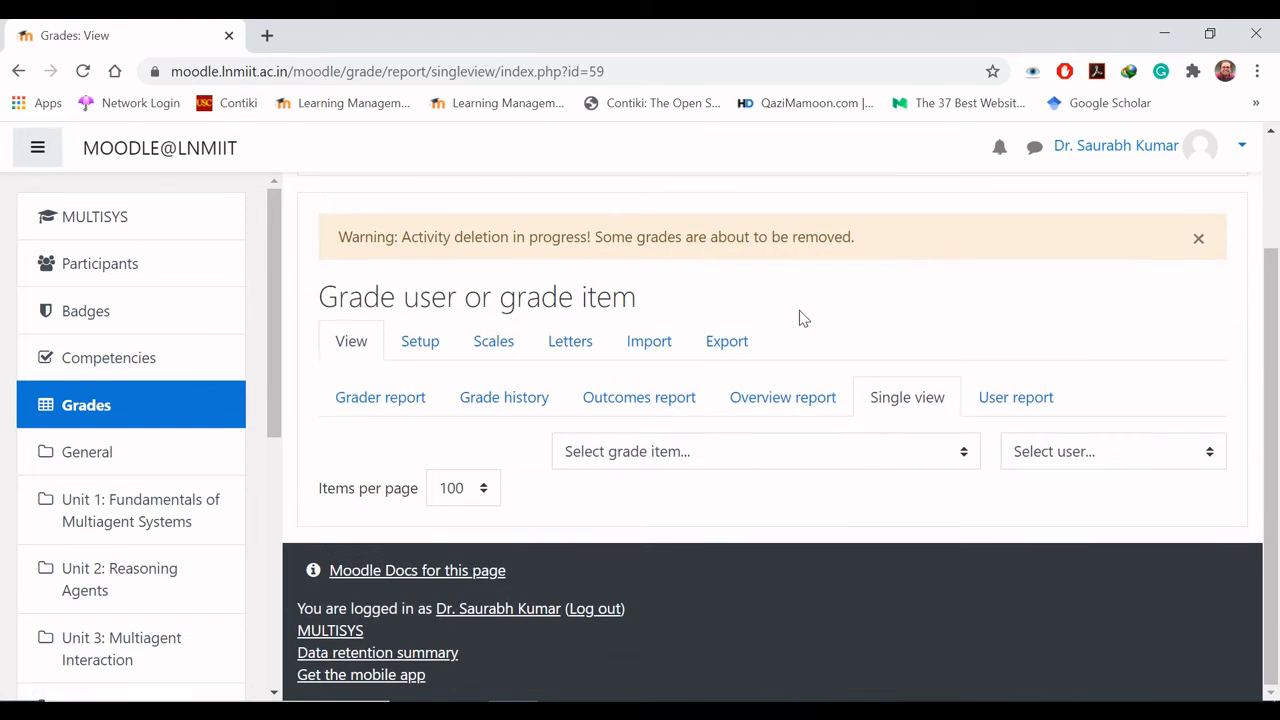
click(752, 460)
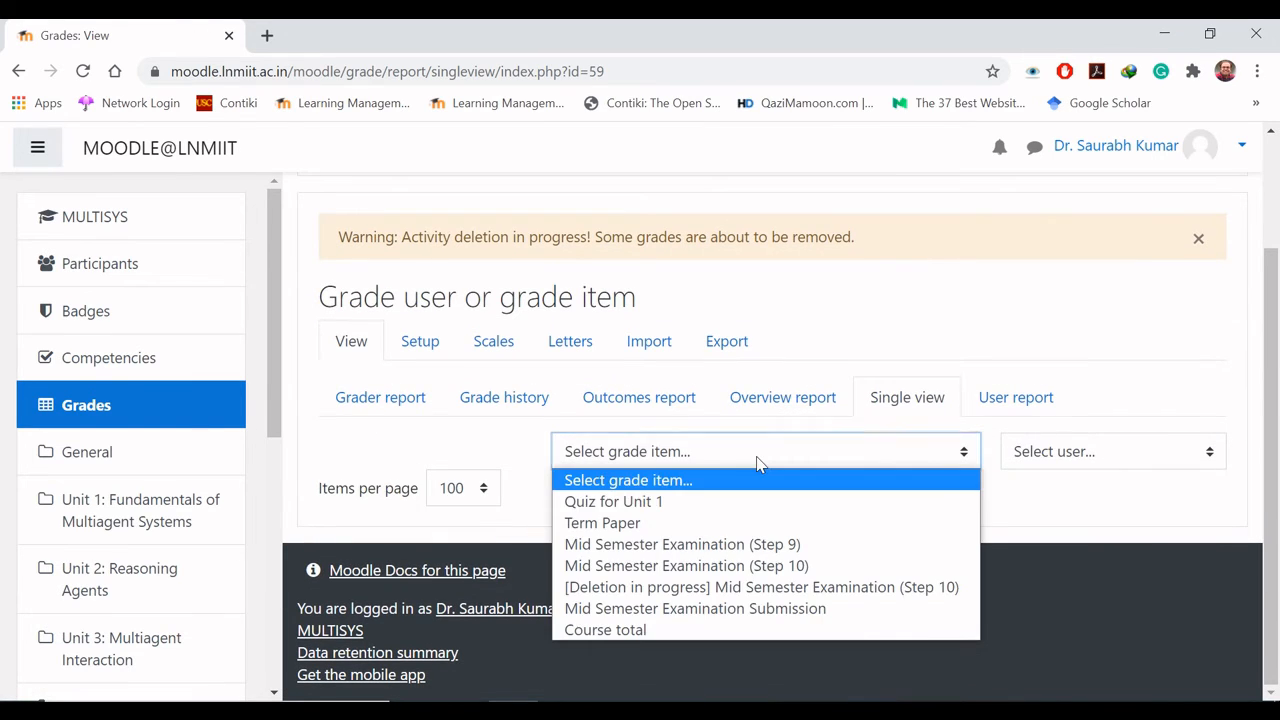
click(730, 503)
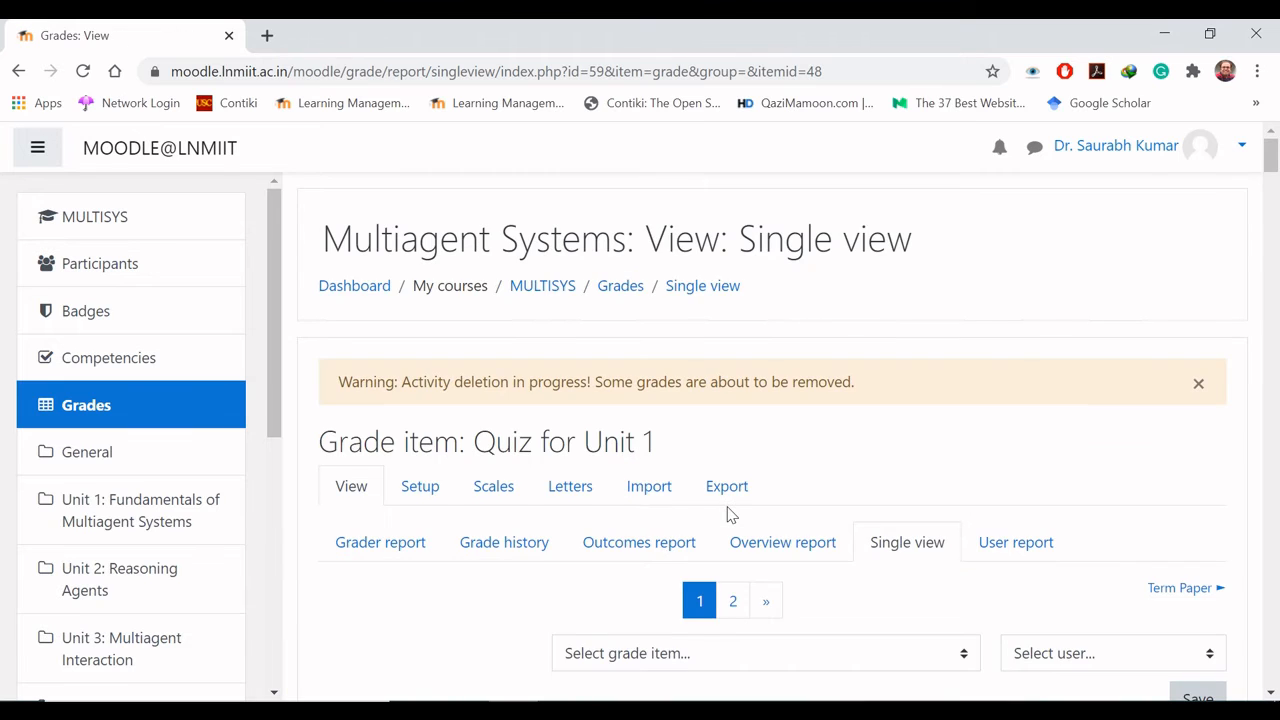
scroll(728, 514, down, 6)
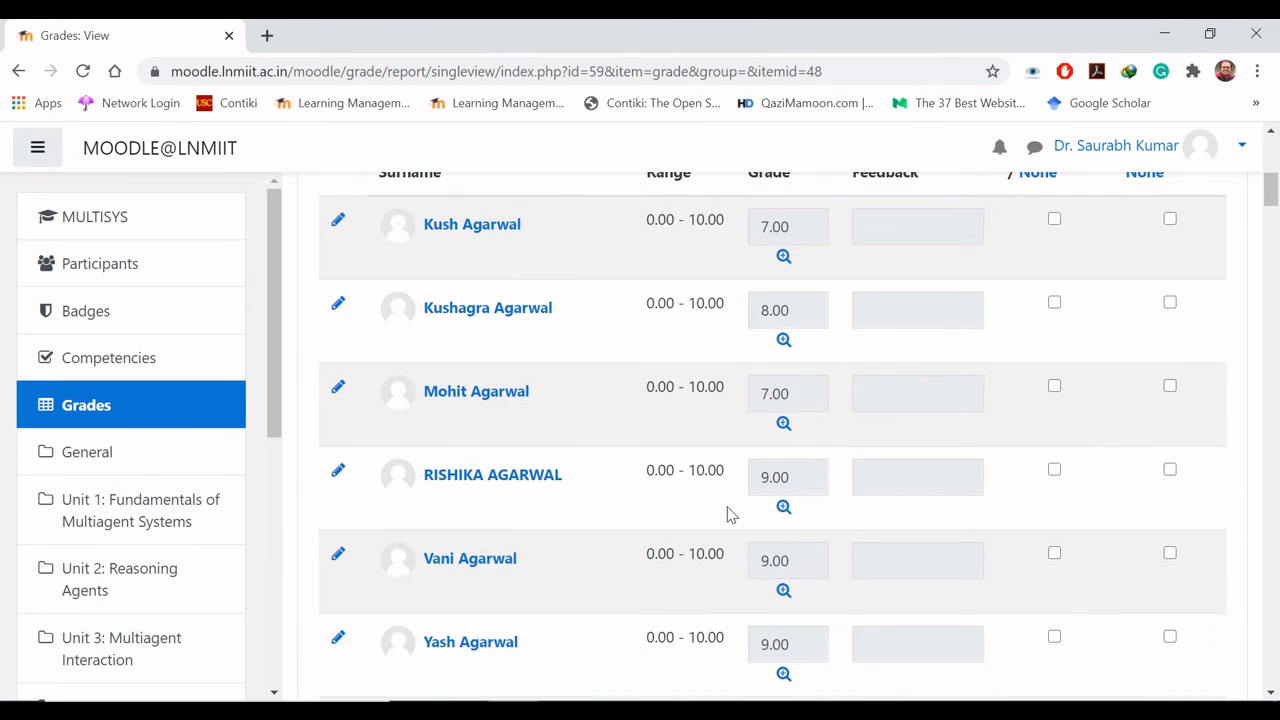
scroll(728, 514, up, 1)
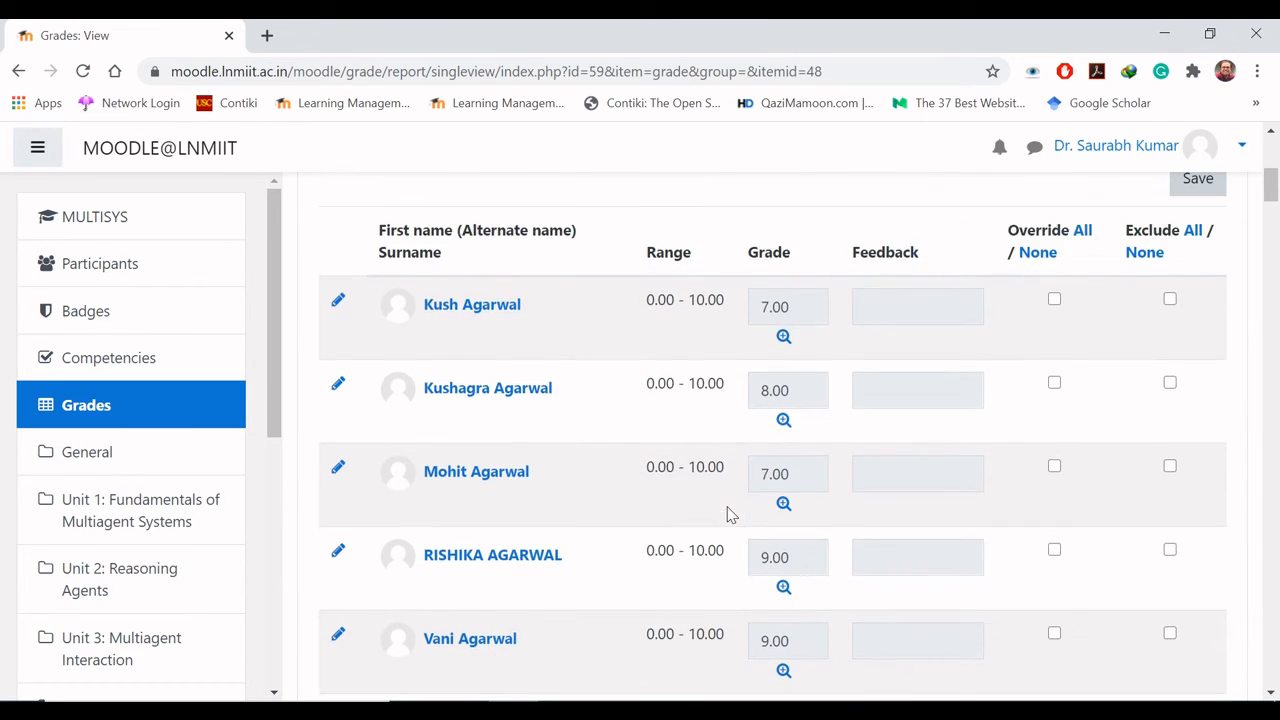
scroll(728, 514, up, 4)
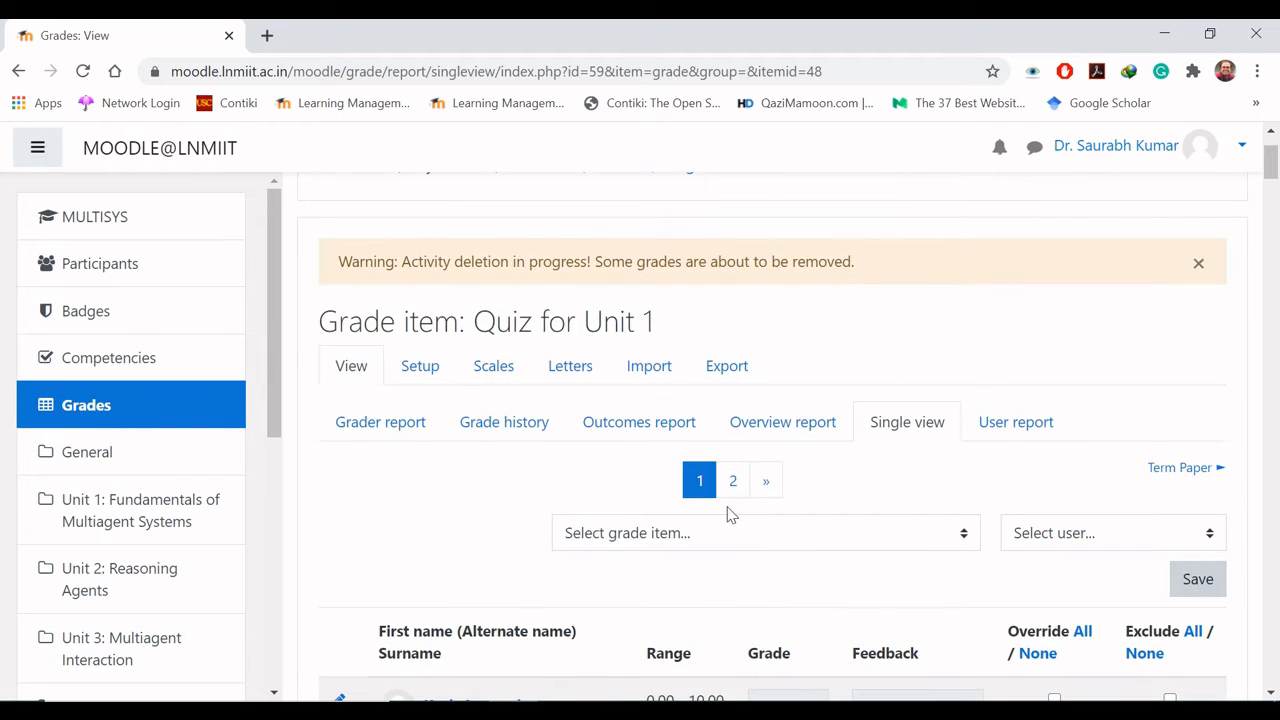
- Open the user report and look over its grade items, weights, ranges and contributions to the course total
click(1012, 432)
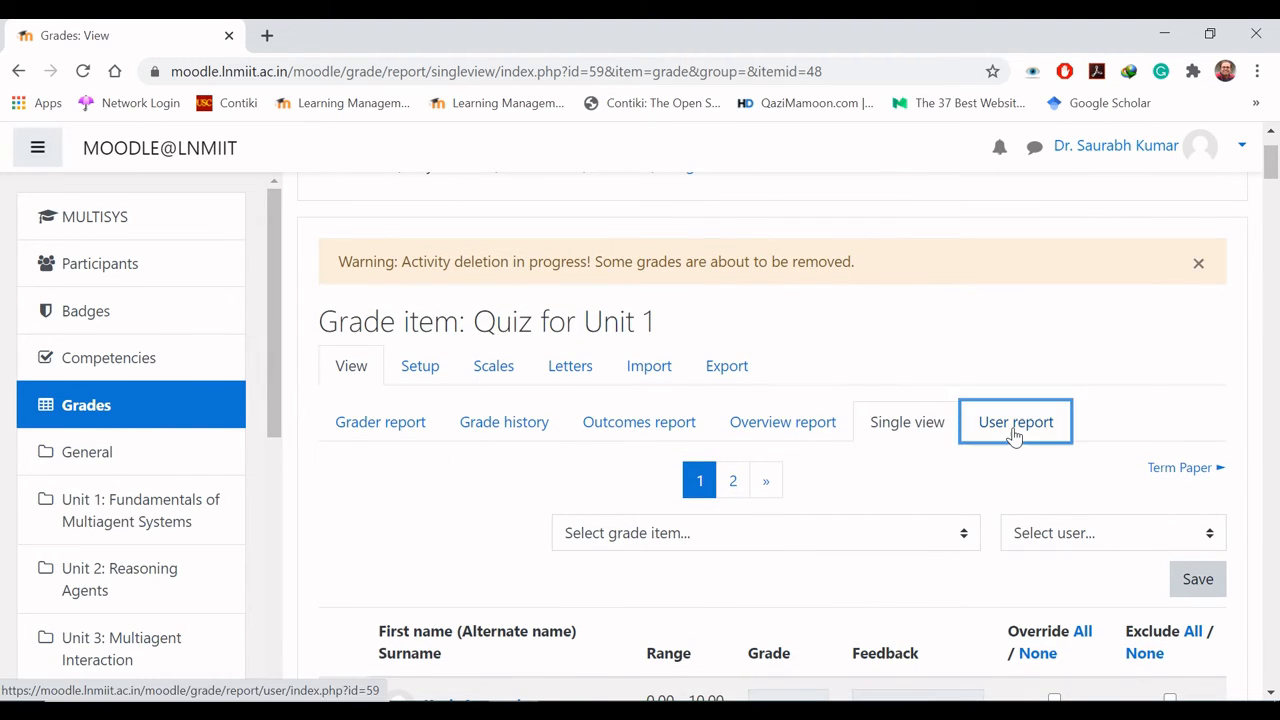
scroll(1012, 432, down, 3)
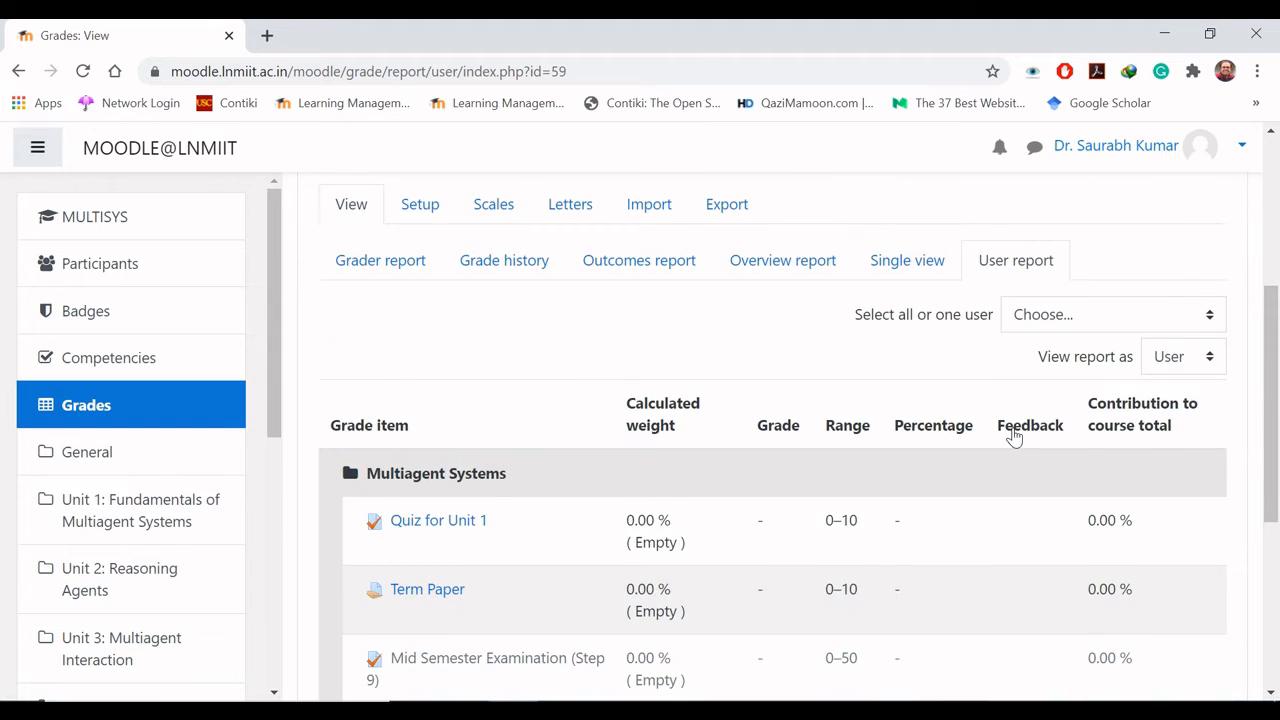
scroll(1013, 436, down, 2)
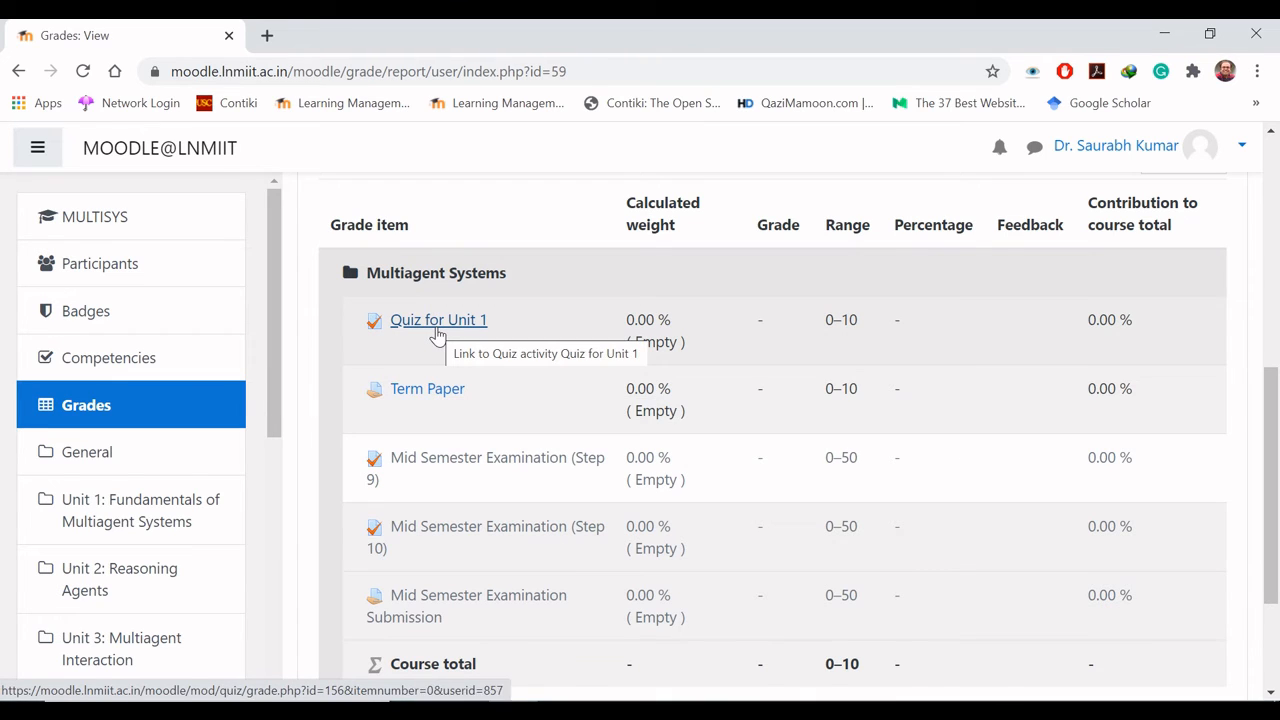
scroll(437, 335, up, 4)
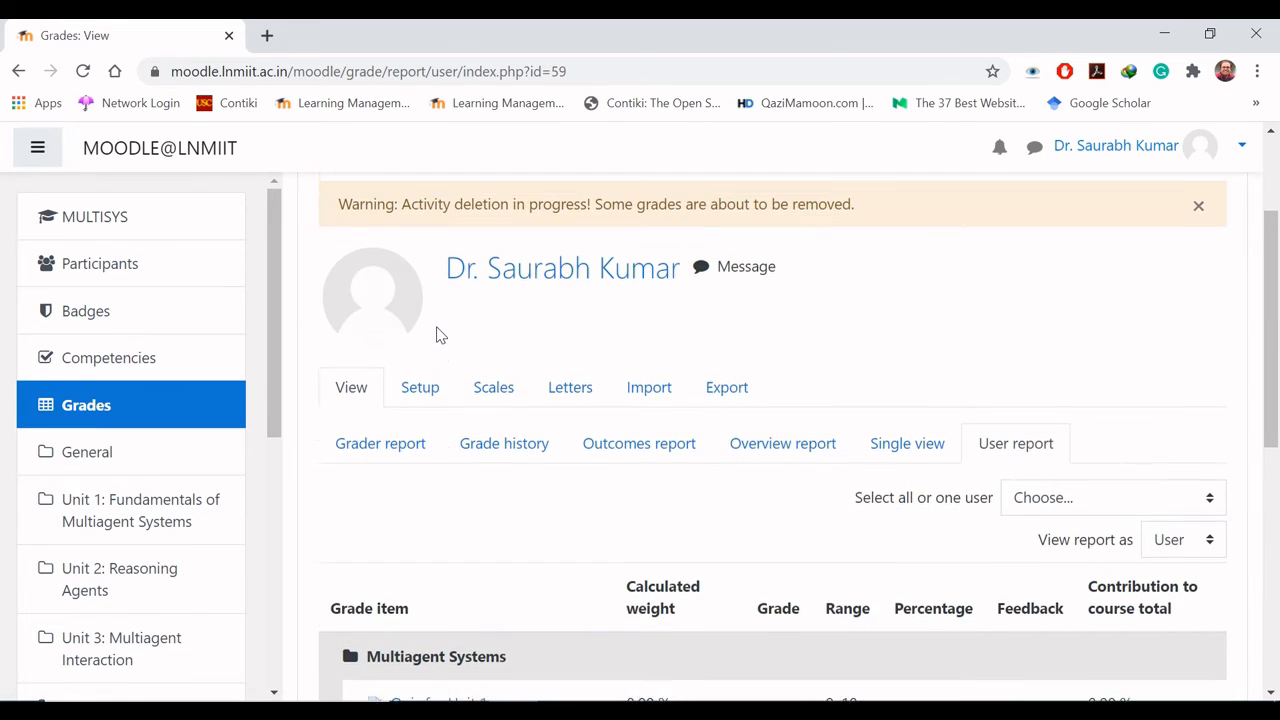
- Open the gradebook setup and review the weights and maximum grades of the course's grade items
click(411, 400)
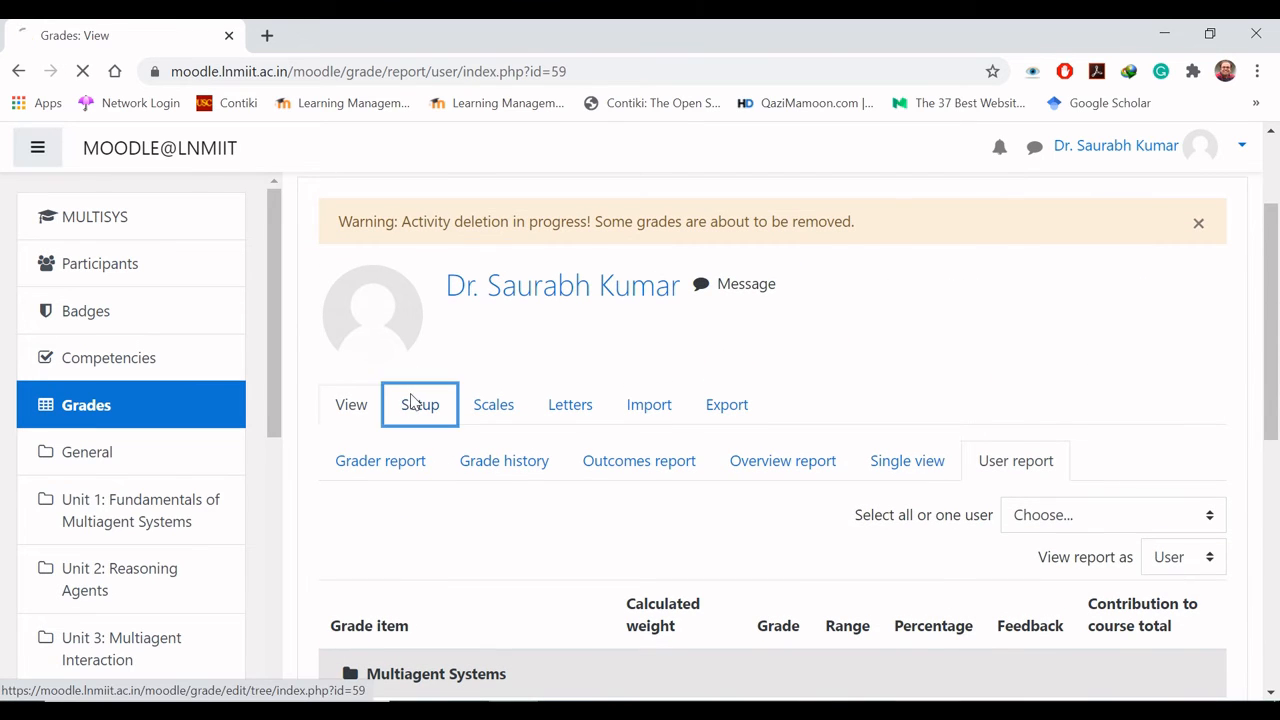
scroll(411, 400, down, 4)
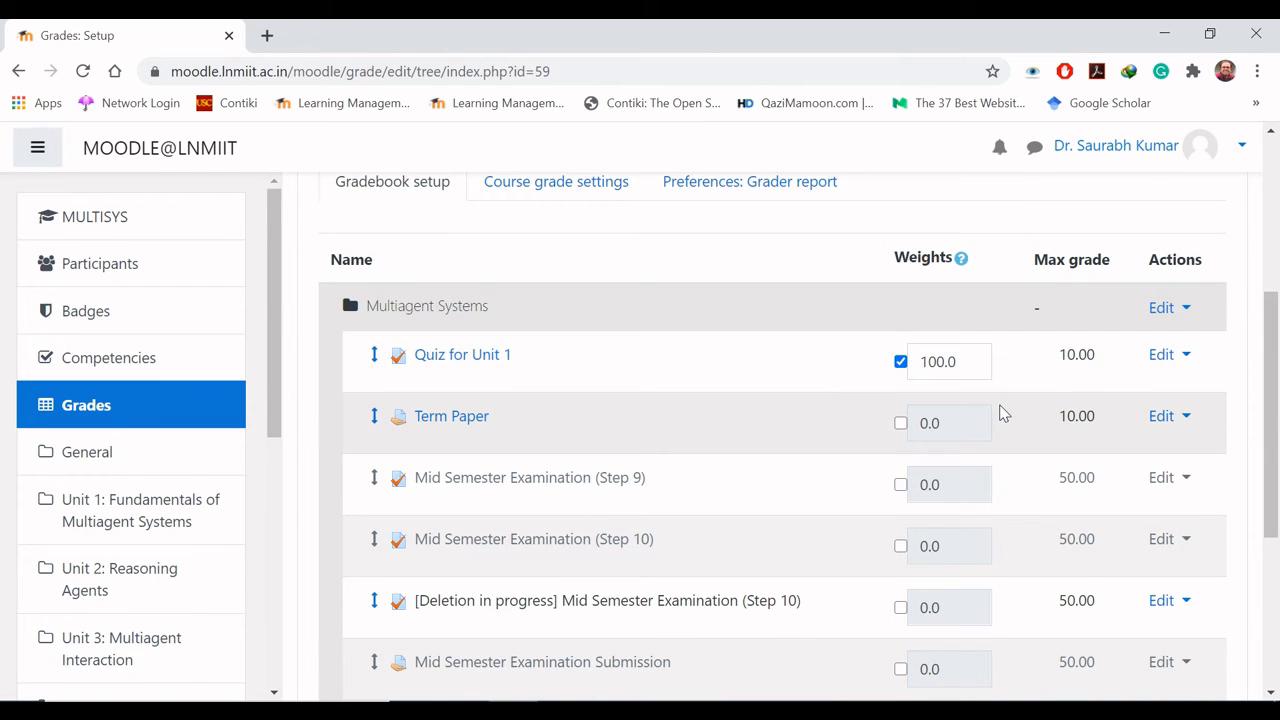
scroll(1003, 413, down, 1)
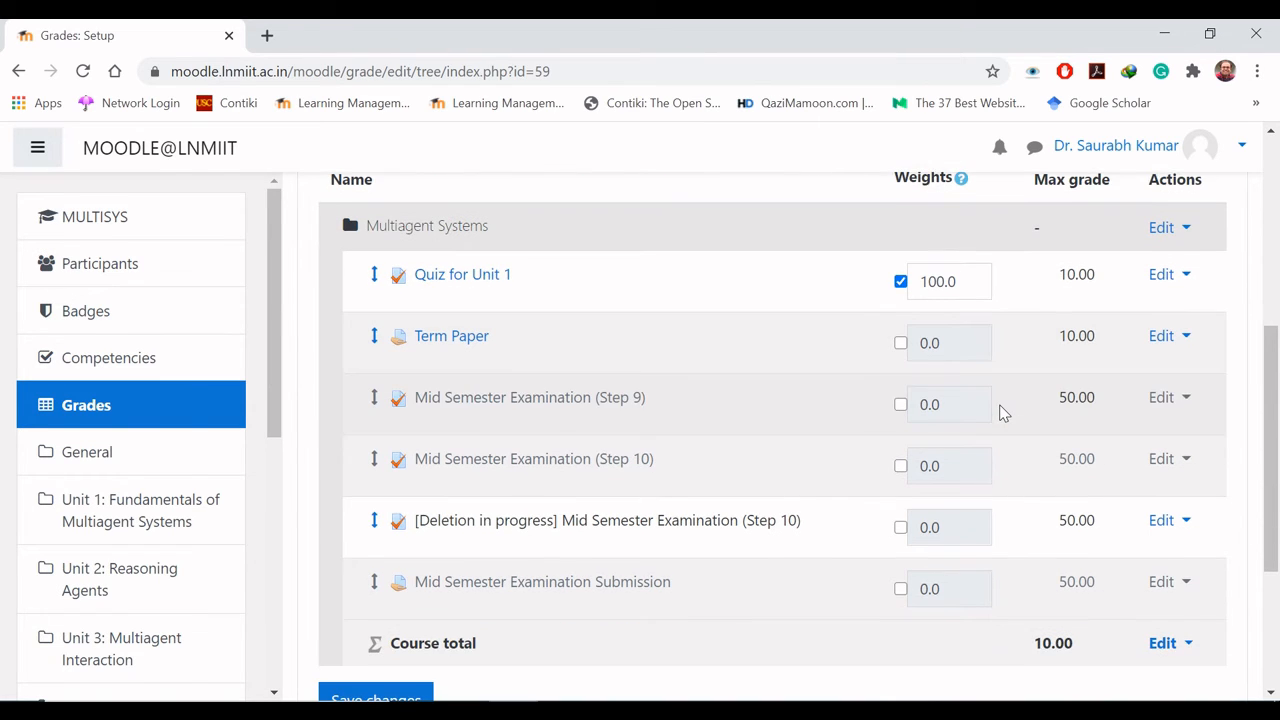
scroll(1003, 413, up, 3)
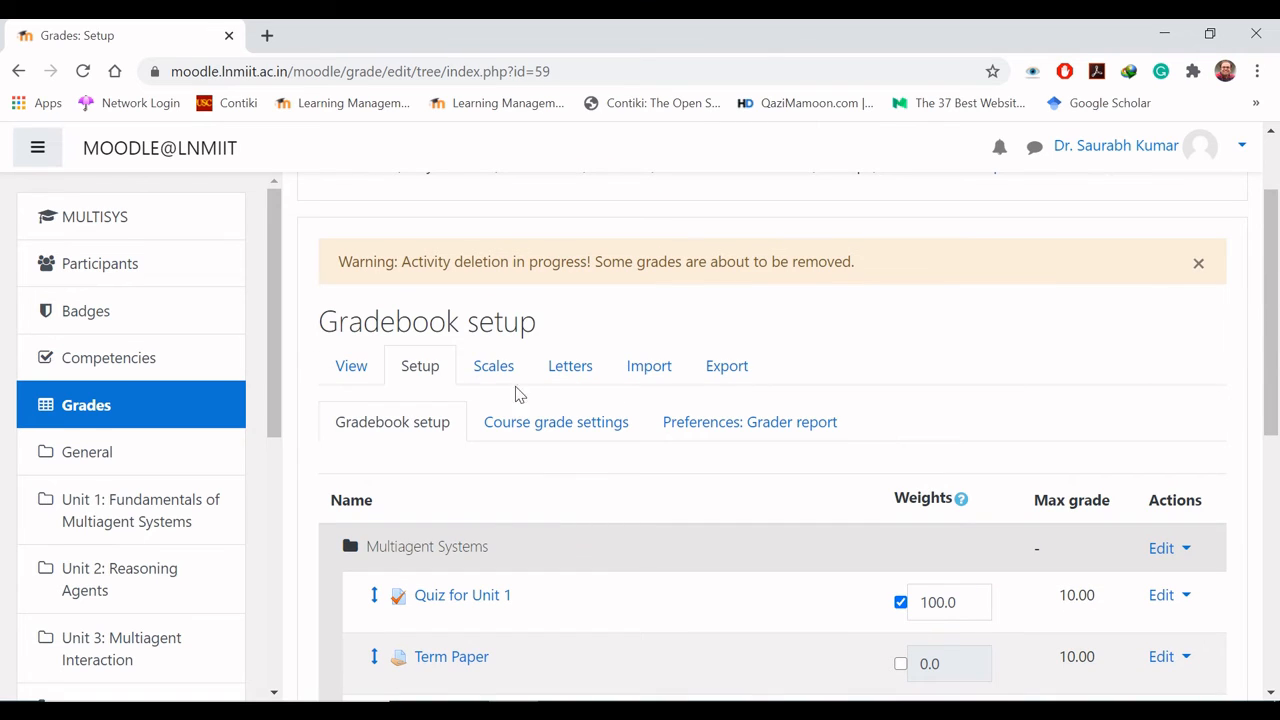
- View the course's custom and standard grading scales
click(491, 368)
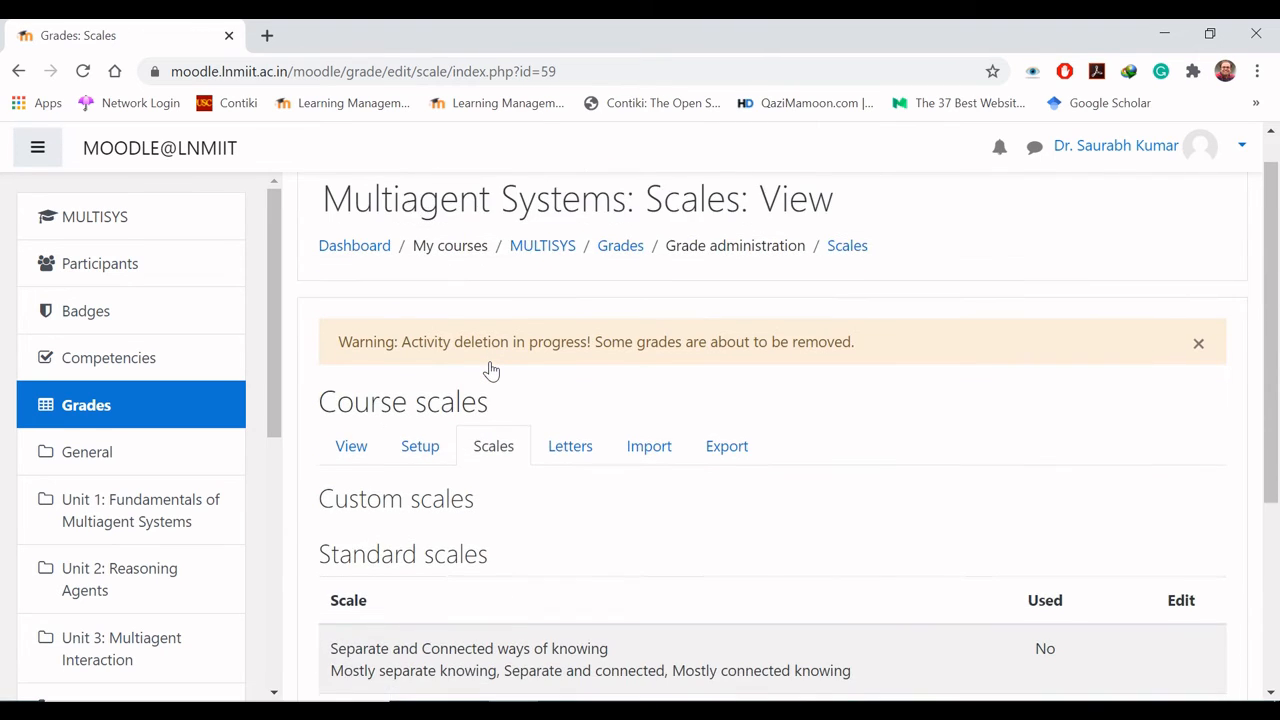
scroll(491, 370, down, 3)
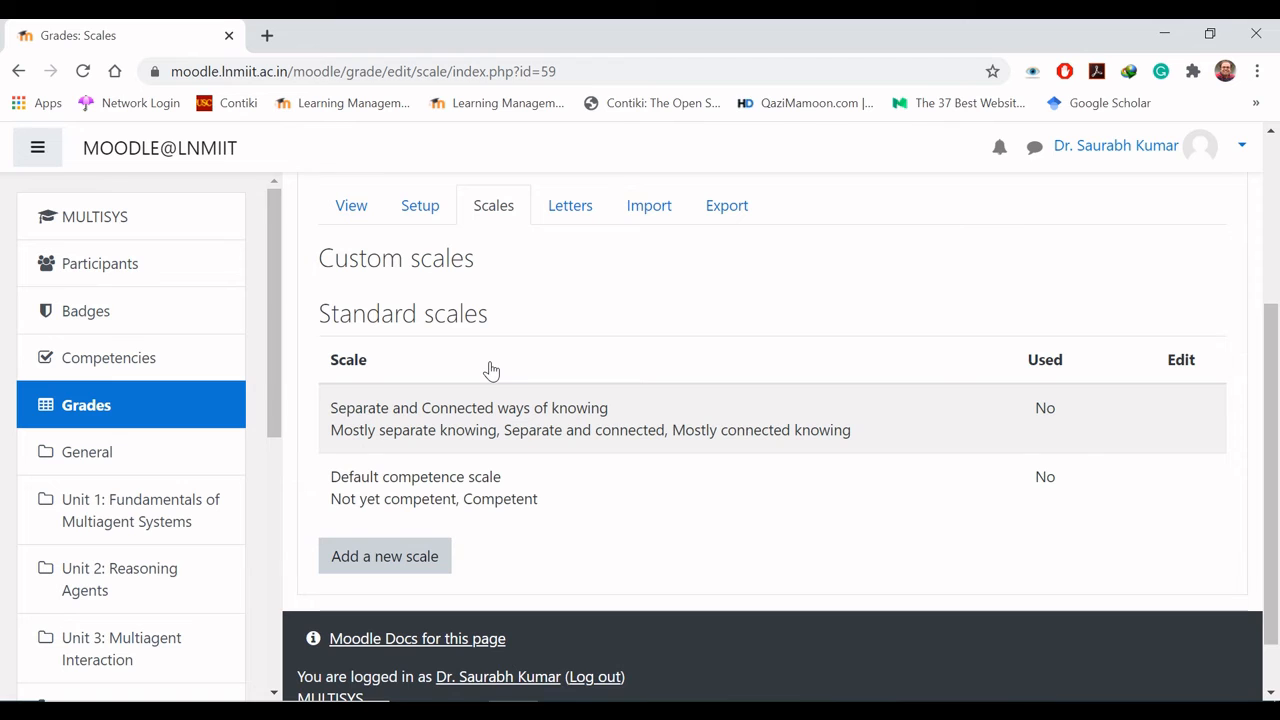
scroll(491, 370, up, 3)
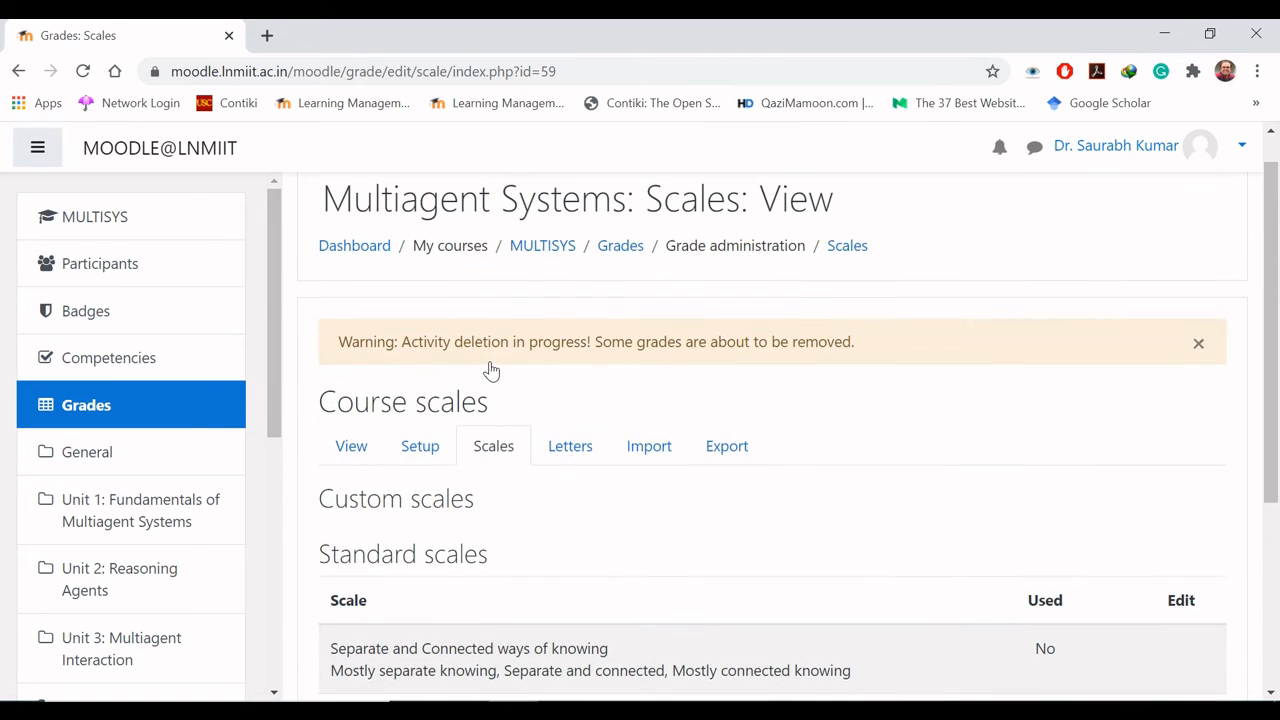
- Open the course's grade letters and look over the percentage ranges from A to F
click(567, 461)
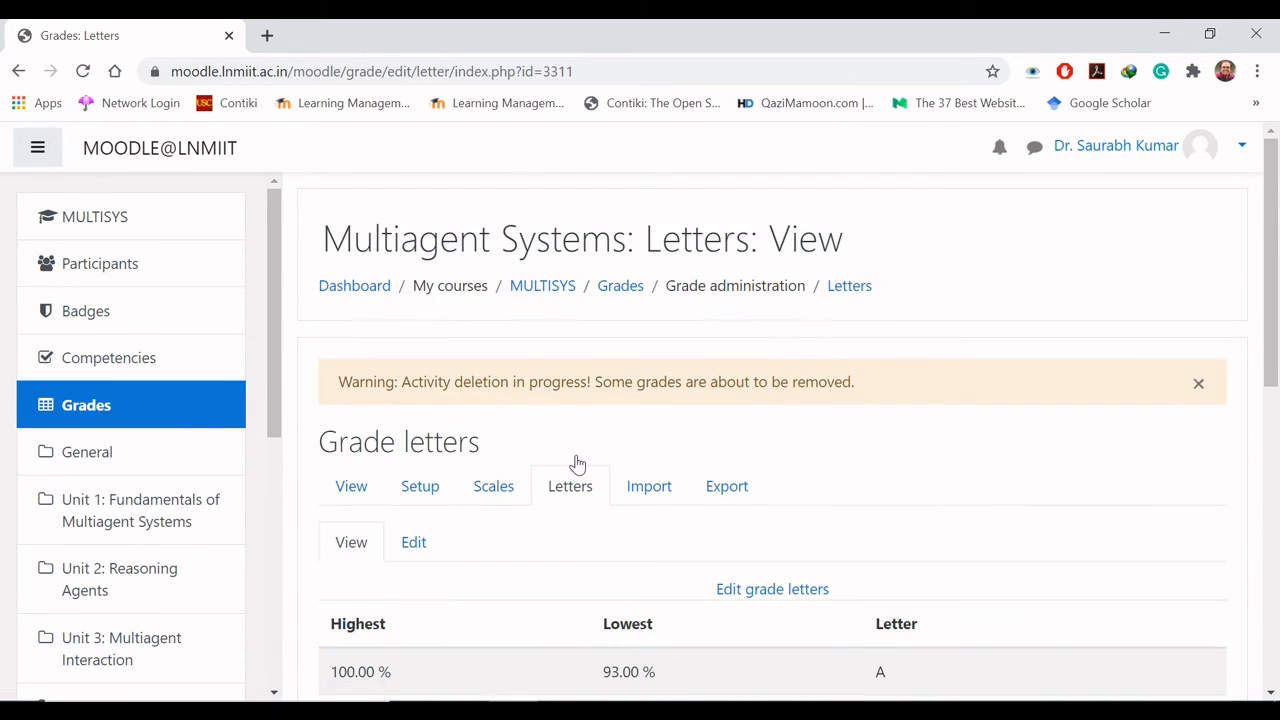
scroll(577, 465, down, 2)
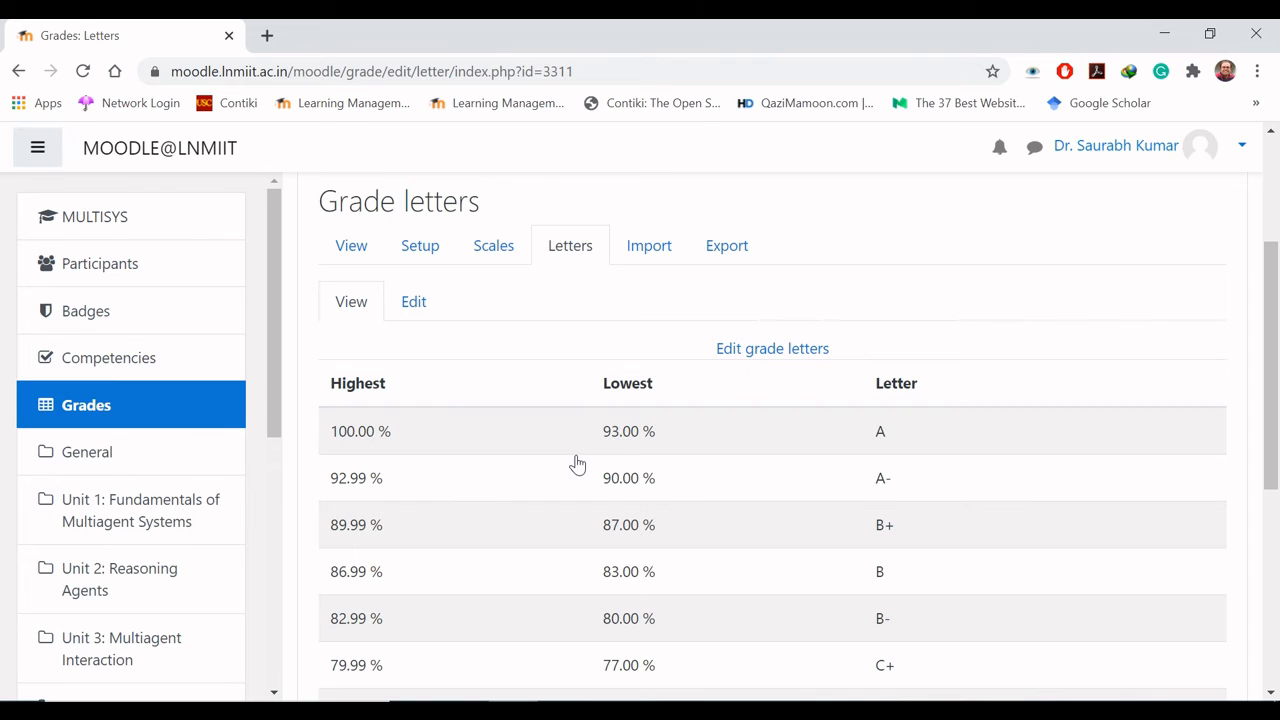
scroll(577, 463, up, 1)
scroll(577, 463, down, 2)
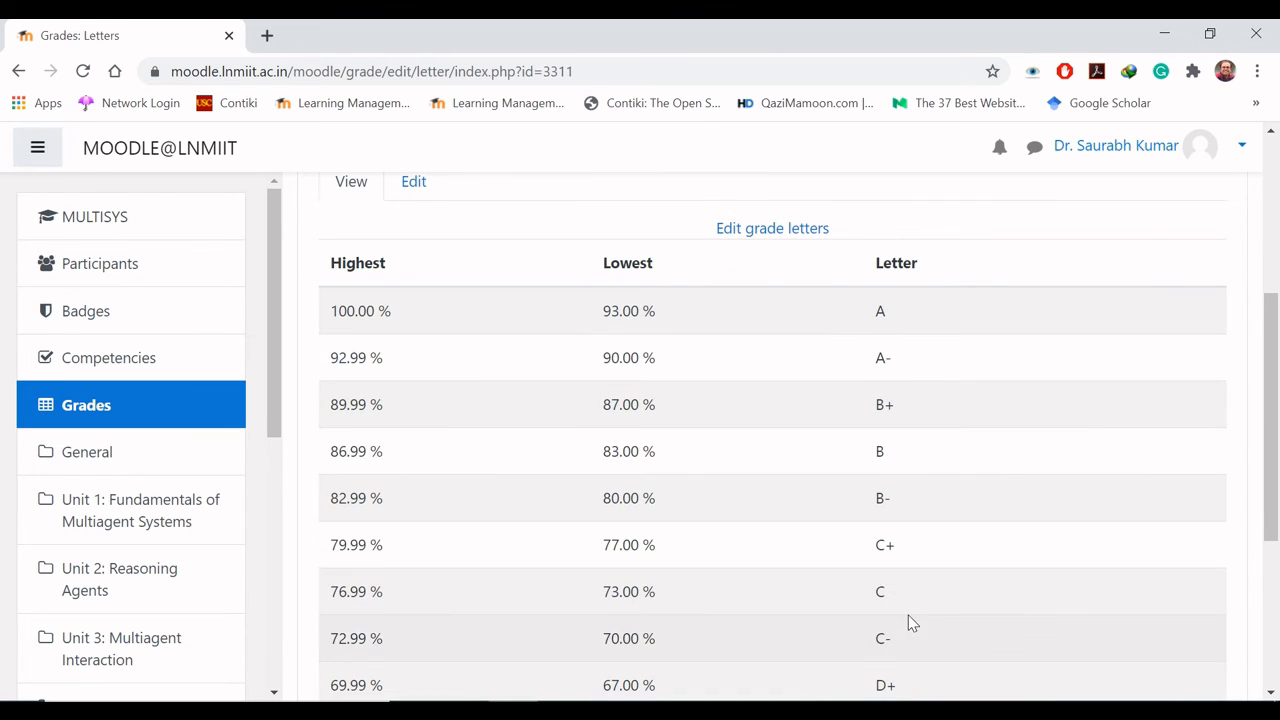
drag(1277, 458, 1277, 501)
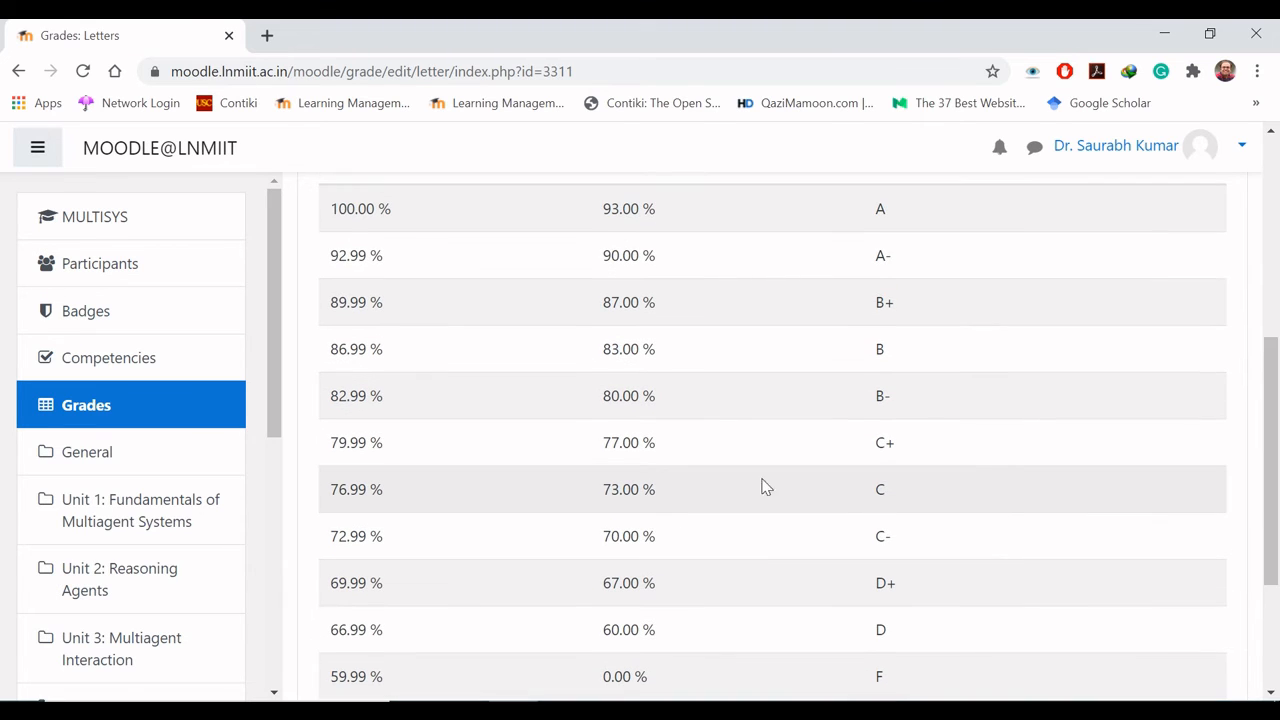
scroll(672, 305, up, 4)
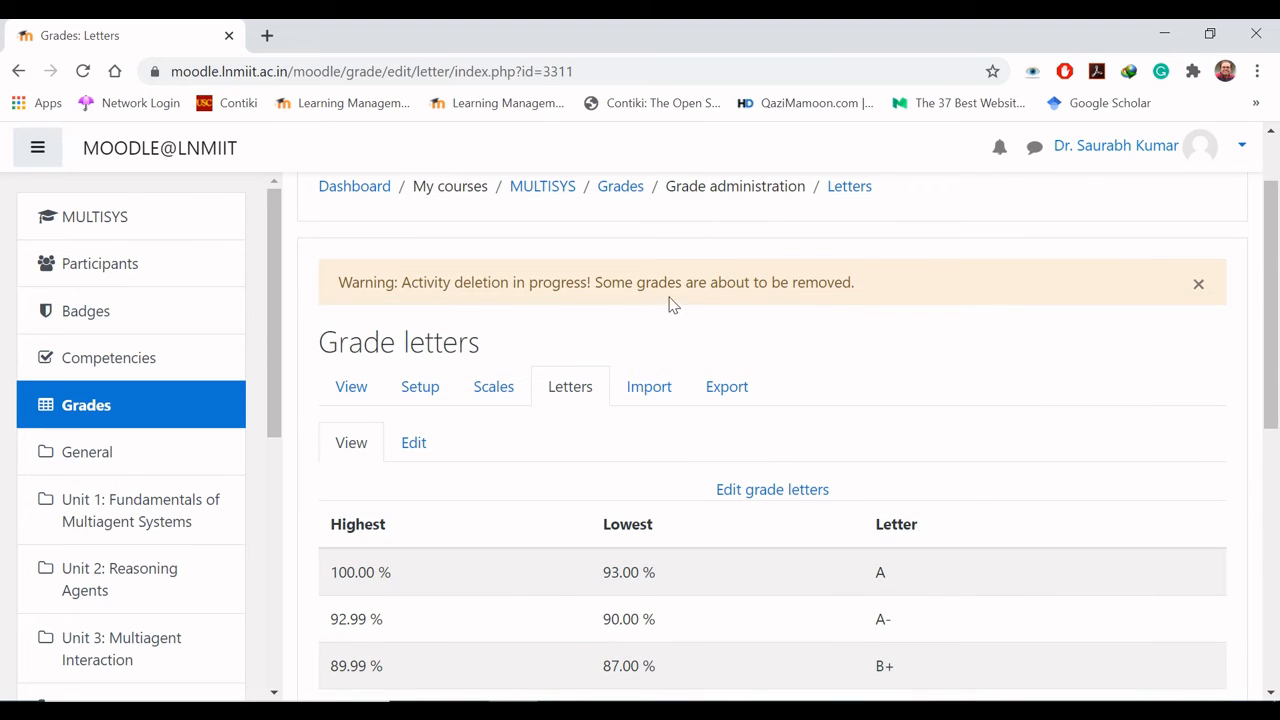
- Open the CSV grade import page and review its file, encoding, separator and verbose scales options
click(649, 388)
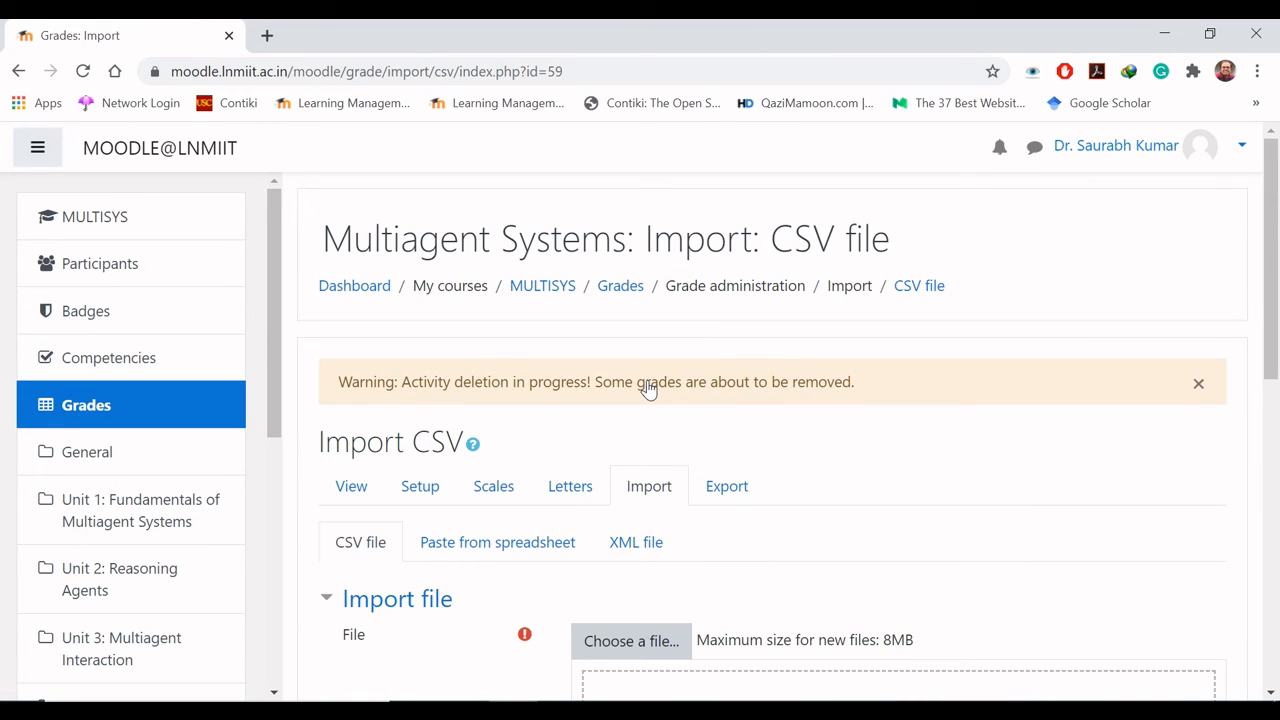
scroll(648, 388, down, 1)
scroll(648, 388, down, 1)
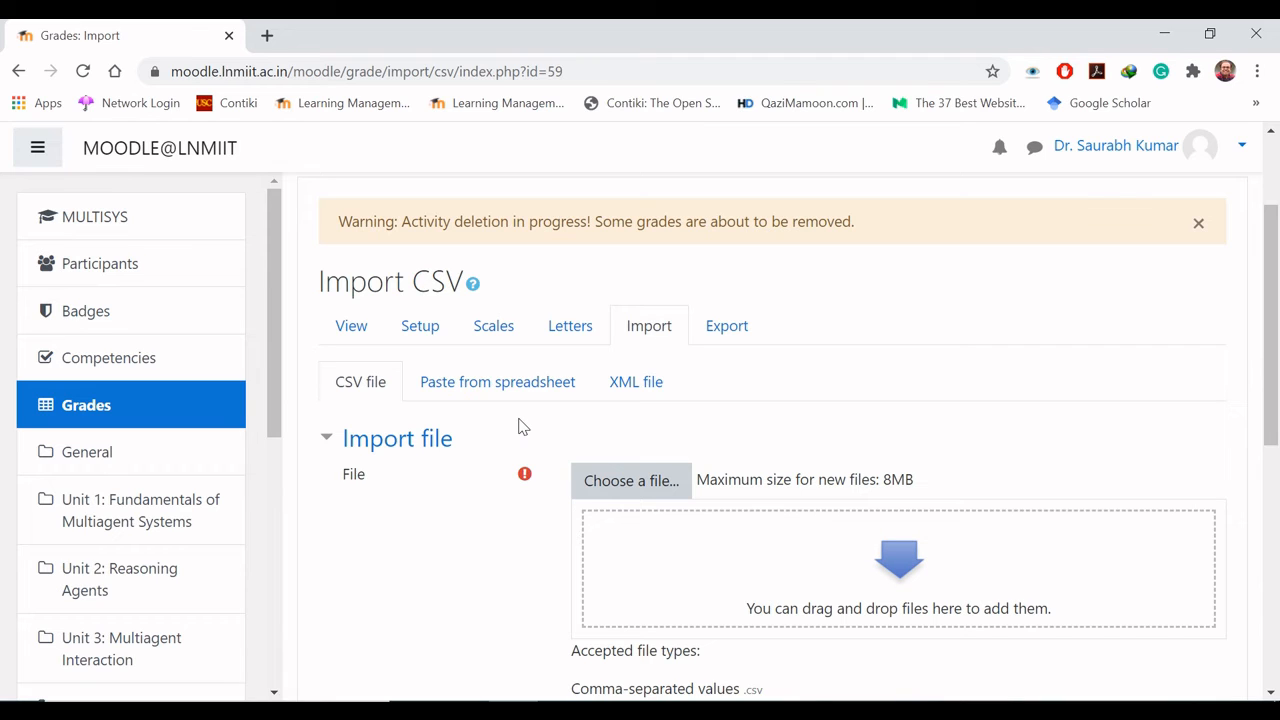
scroll(518, 427, down, 2)
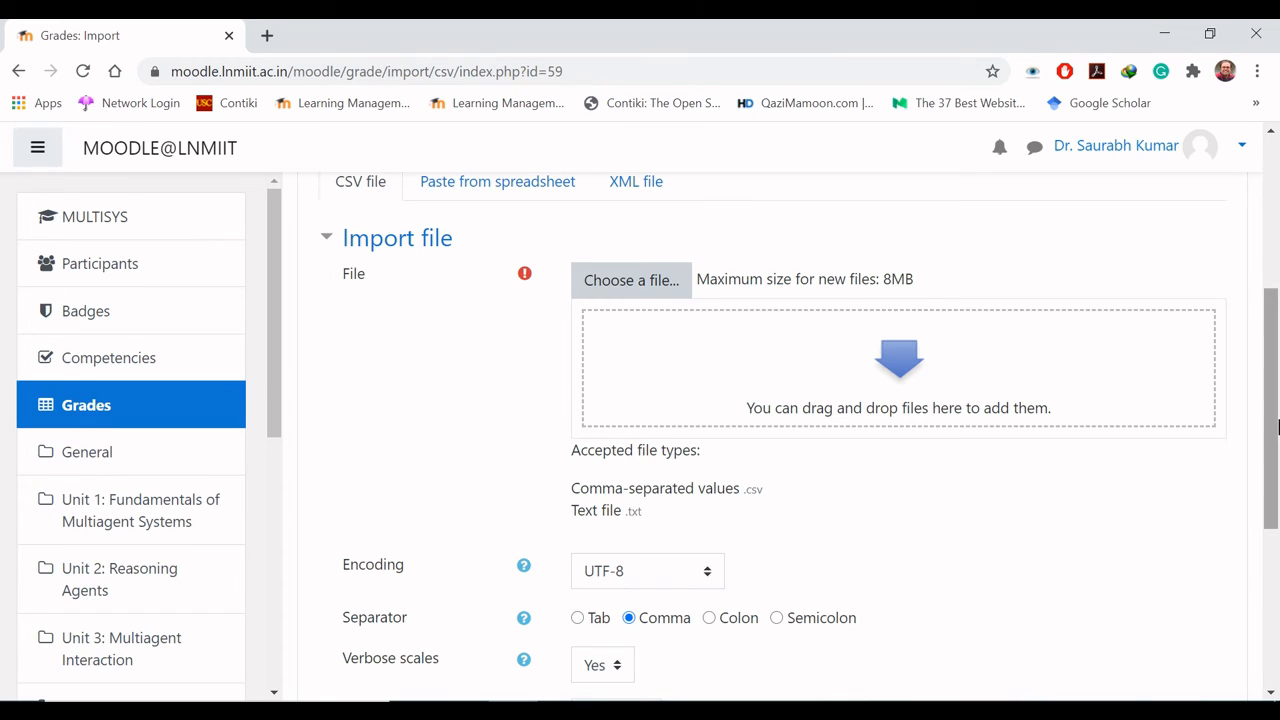
drag(1276, 428, 1276, 300)
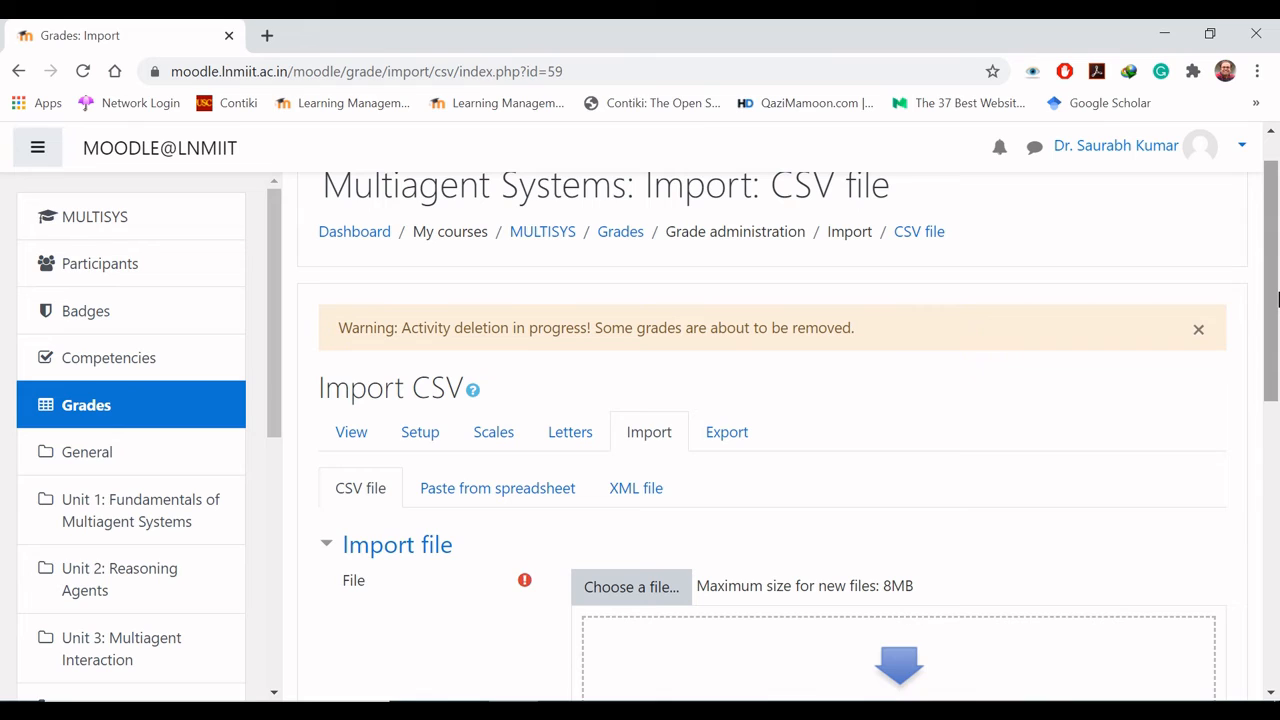
- Set up the OpenDocument spreadsheet grade export to include only Quiz for Unit 1, excluding every other grade item and the course total
click(721, 432)
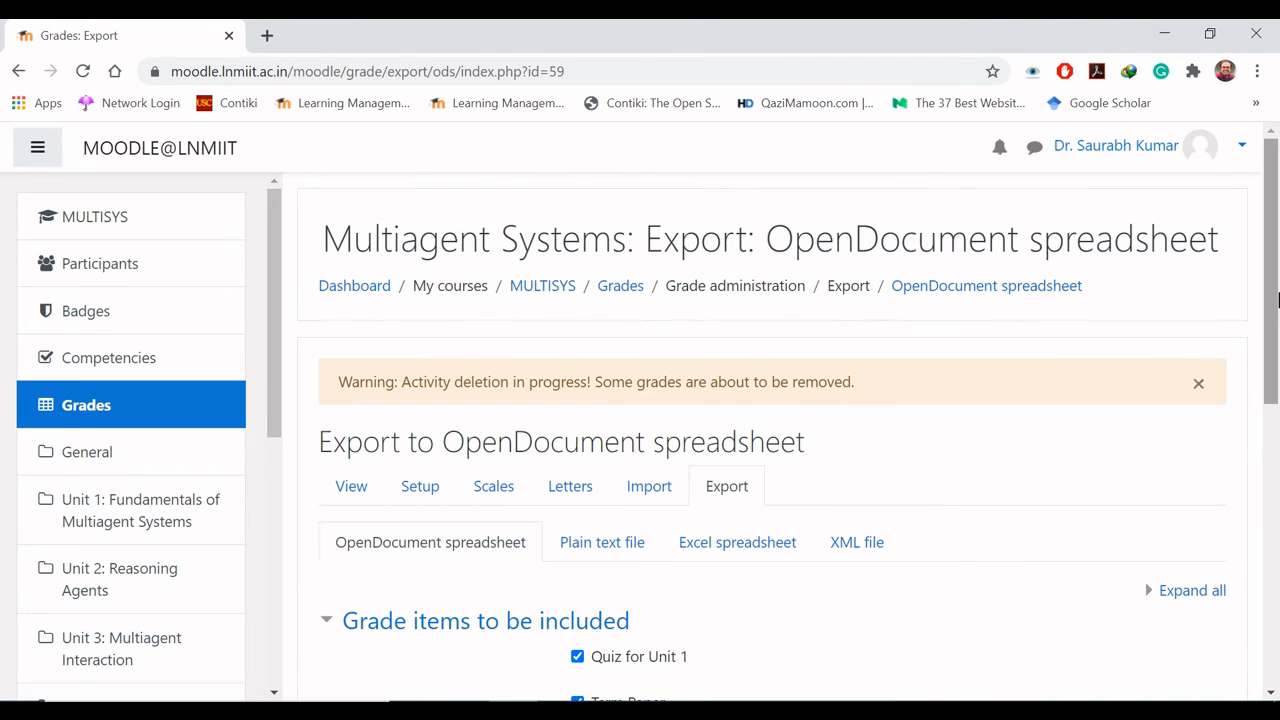
drag(1277, 300, 1271, 457)
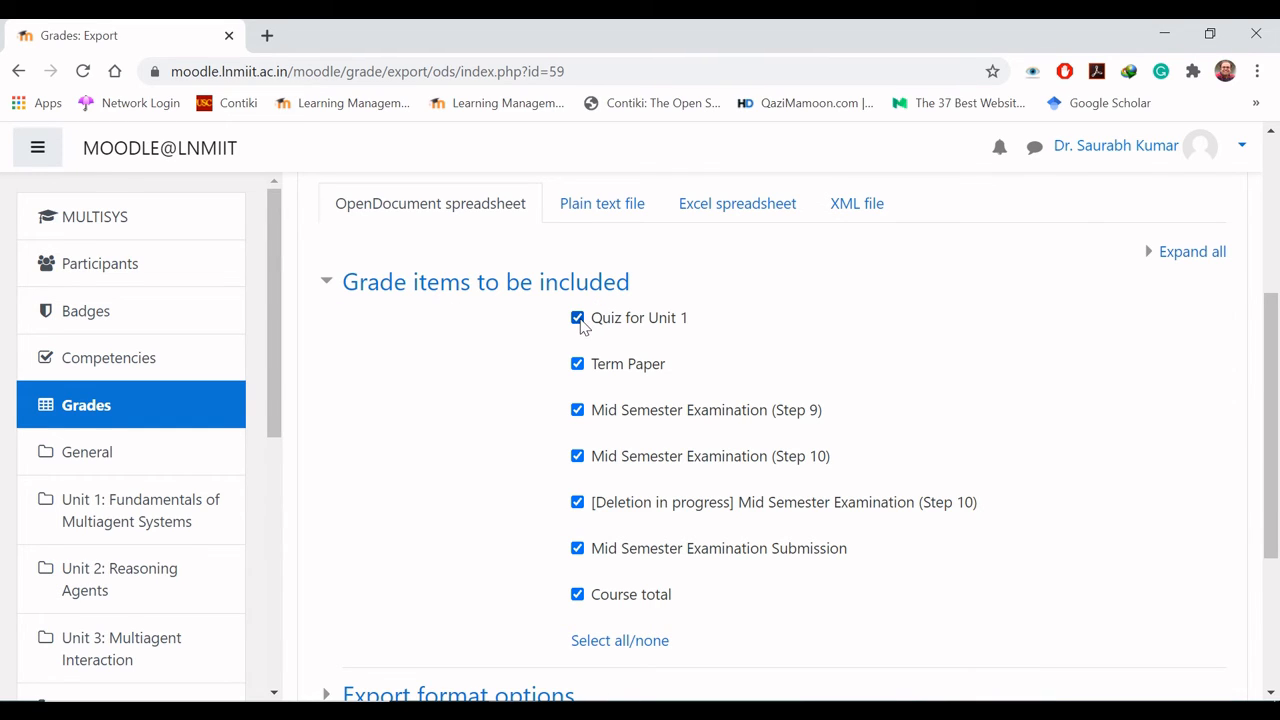
drag(1277, 414, 1277, 456)
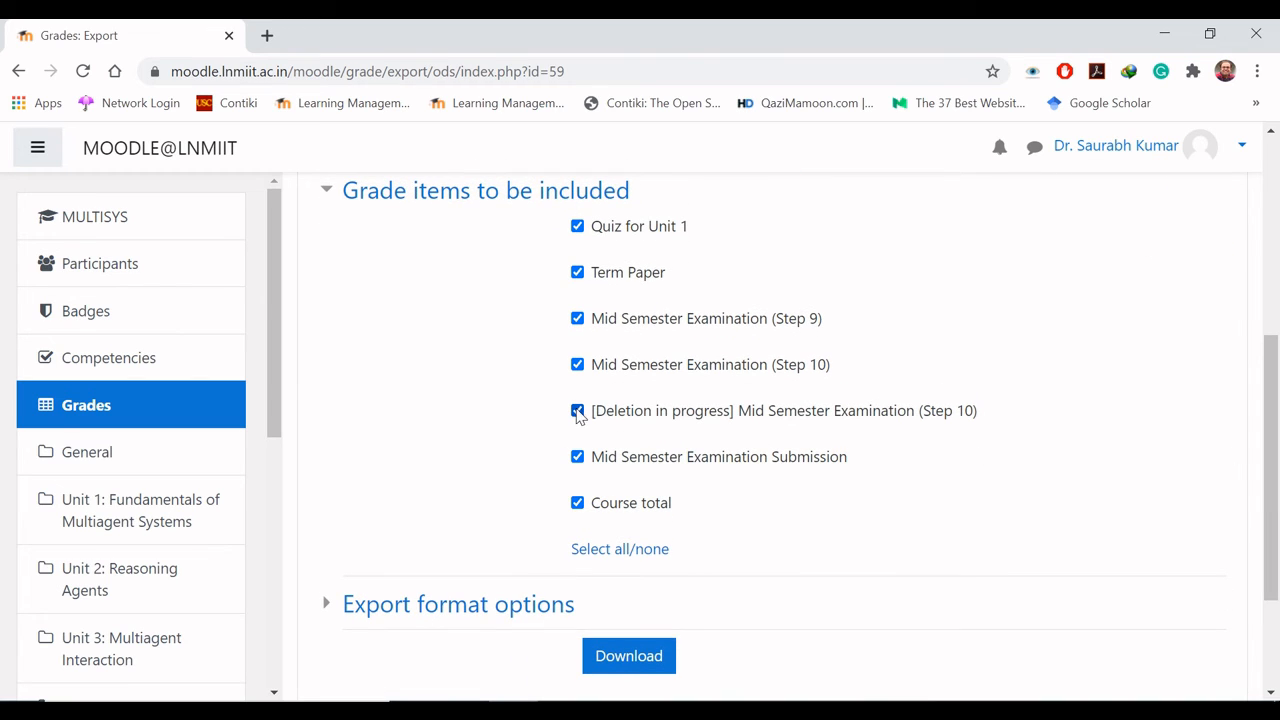
click(578, 412)
click(578, 365)
click(577, 318)
click(577, 457)
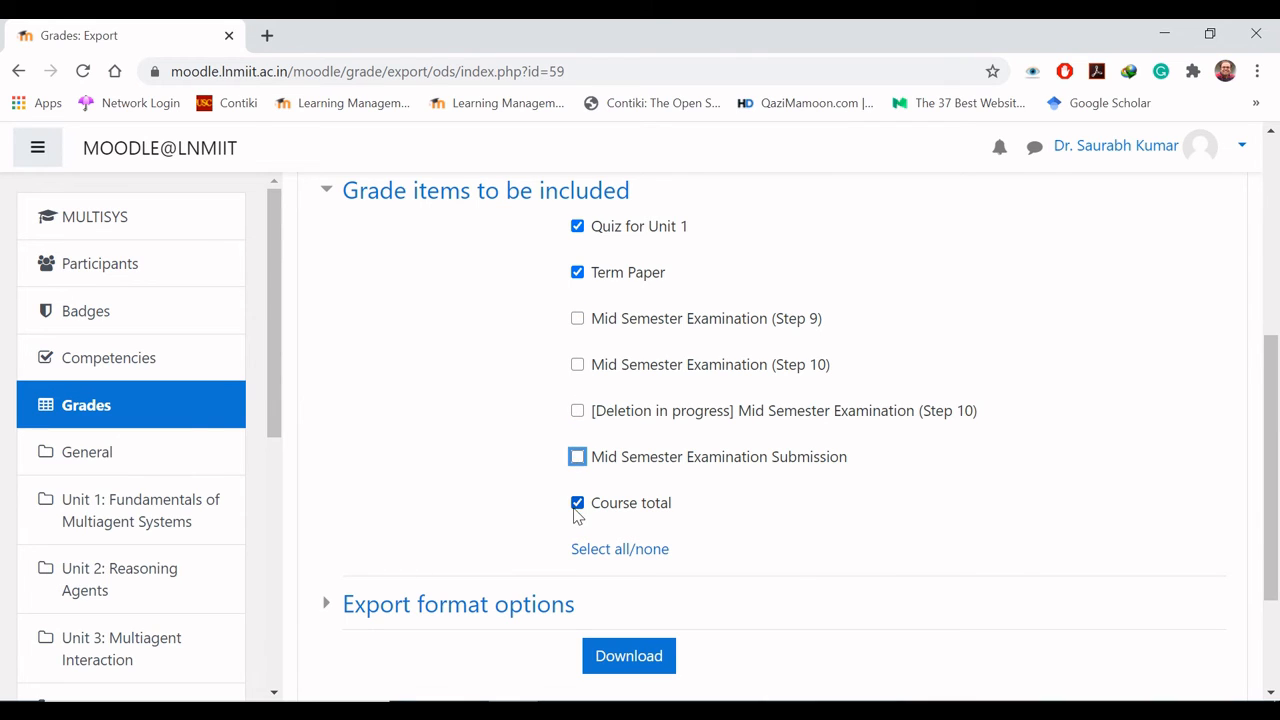
click(577, 505)
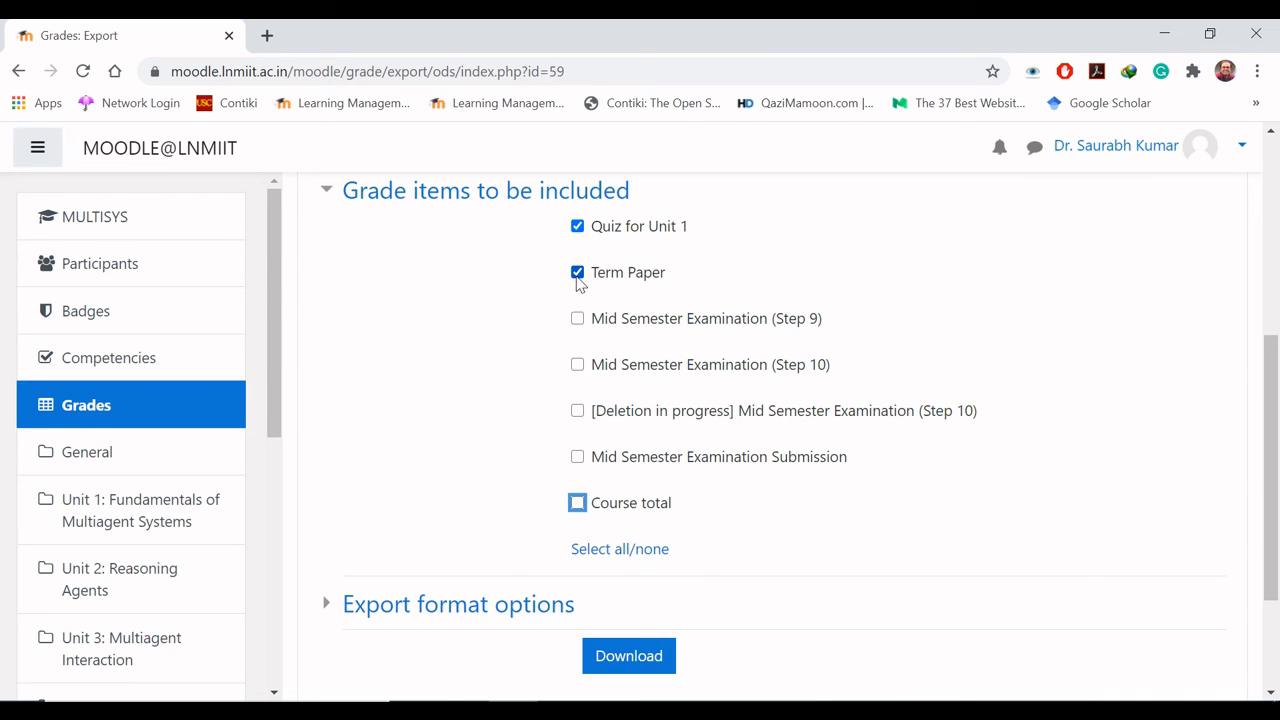
click(578, 274)
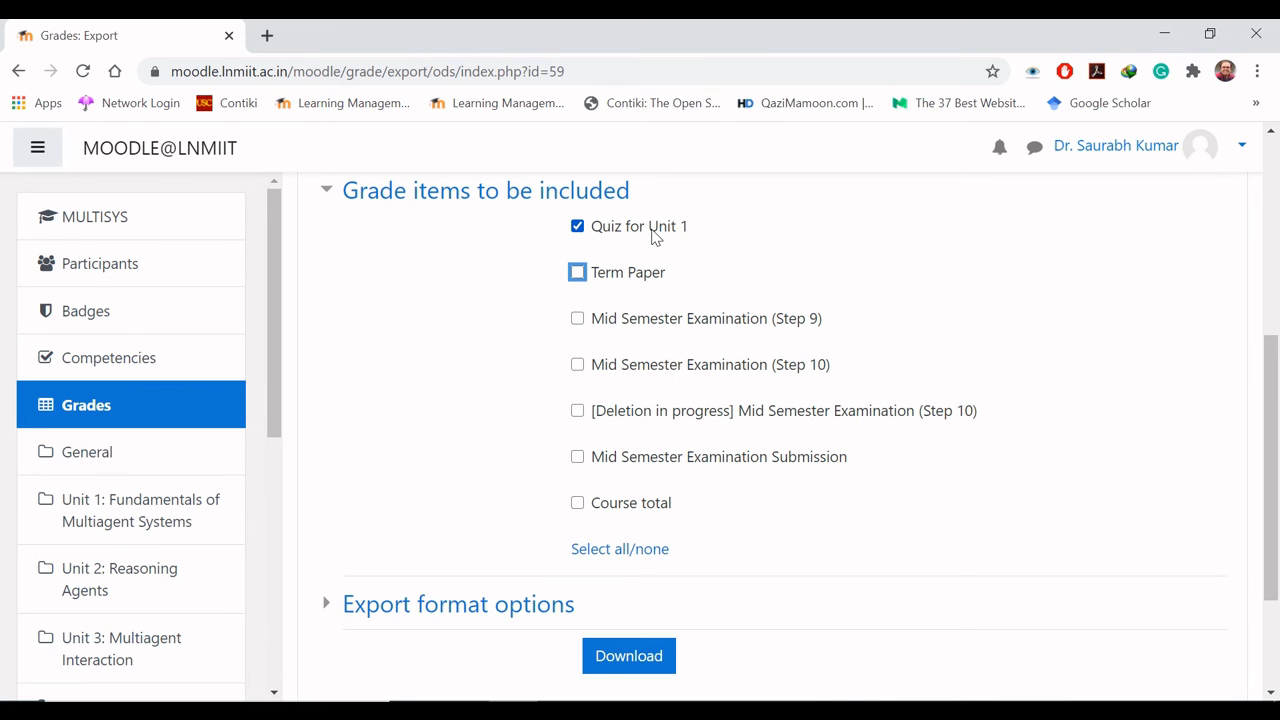
drag(1274, 531, 1276, 599)
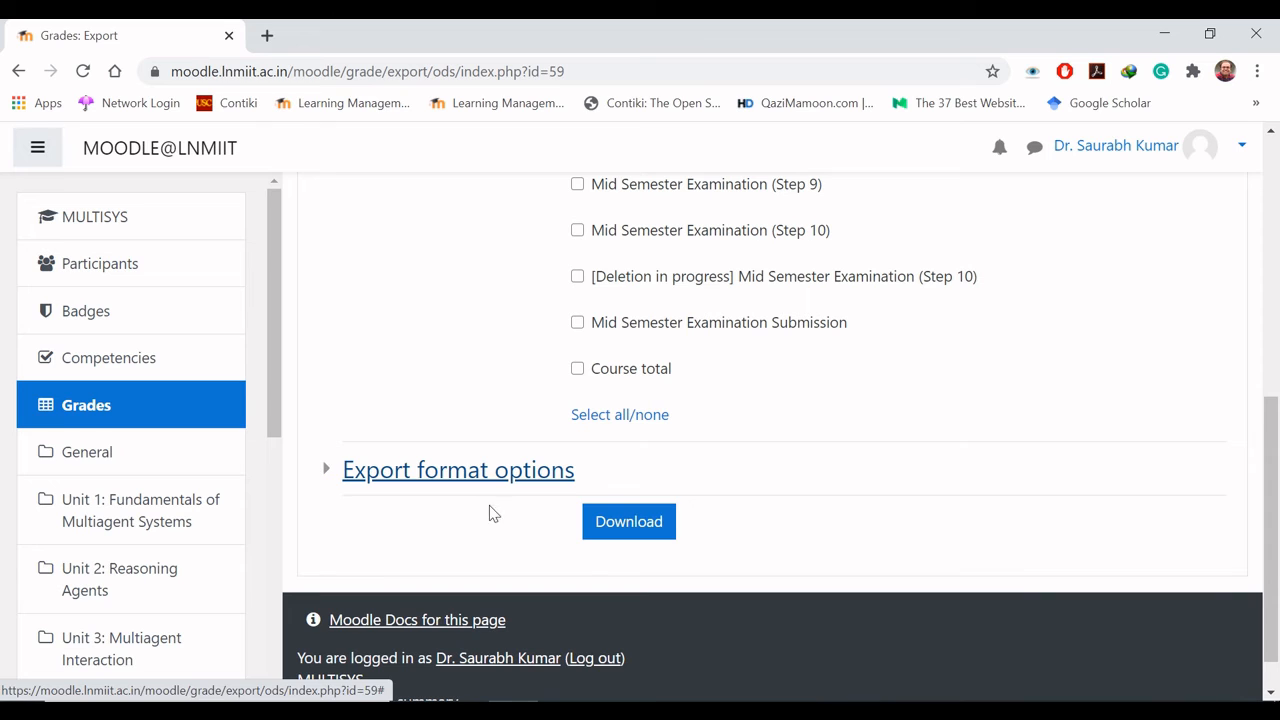
- Review the OpenDocument export format options and download the grades with Real display type and 2 decimal places
click(330, 471)
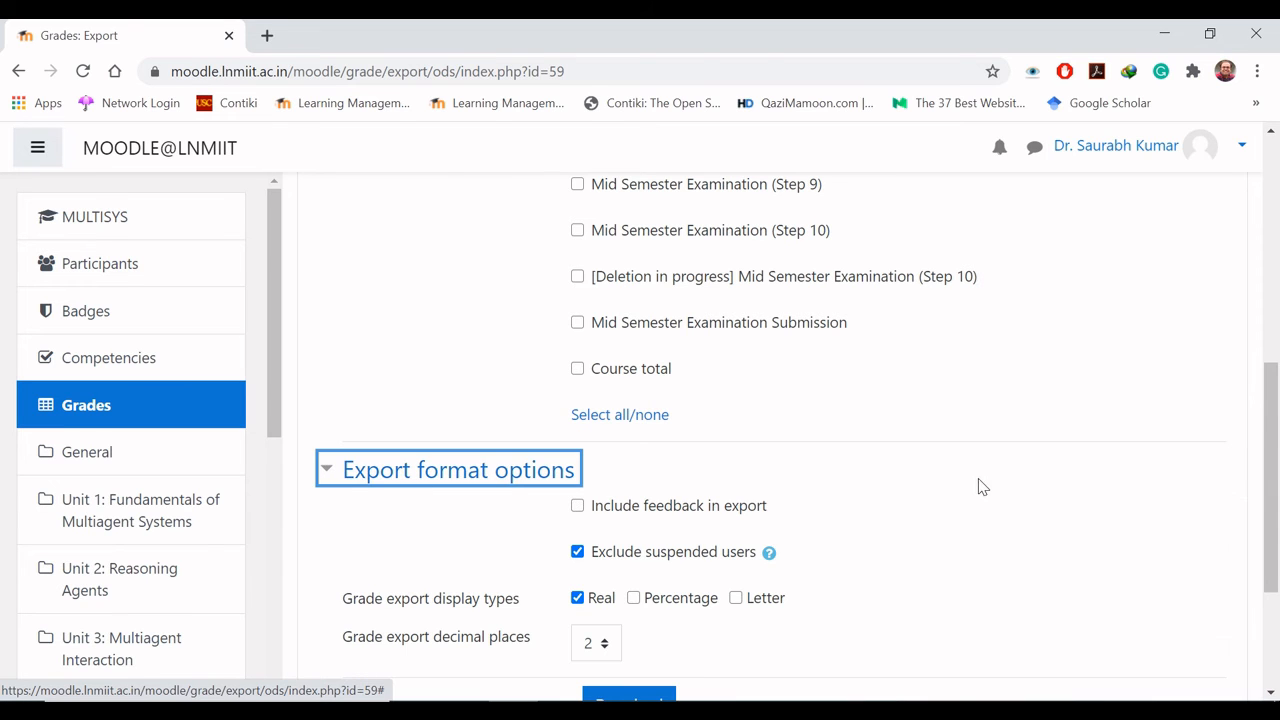
scroll(1277, 470, down, 2)
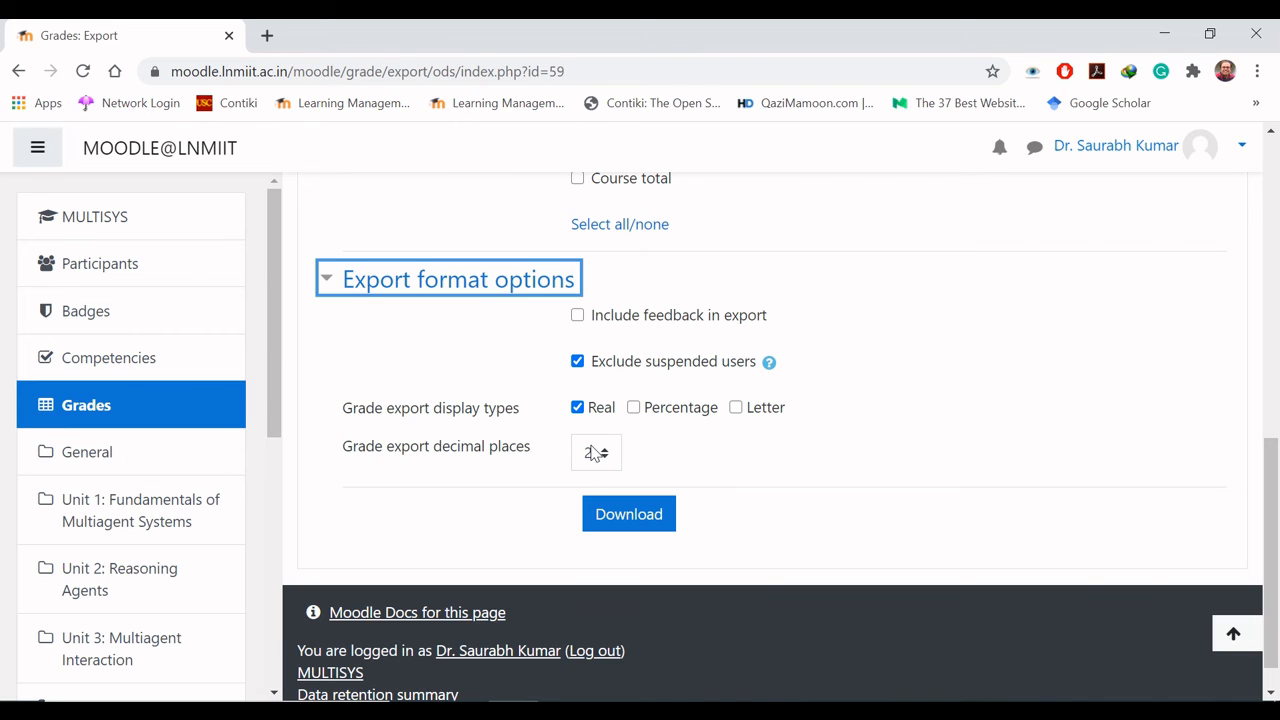
click(628, 514)
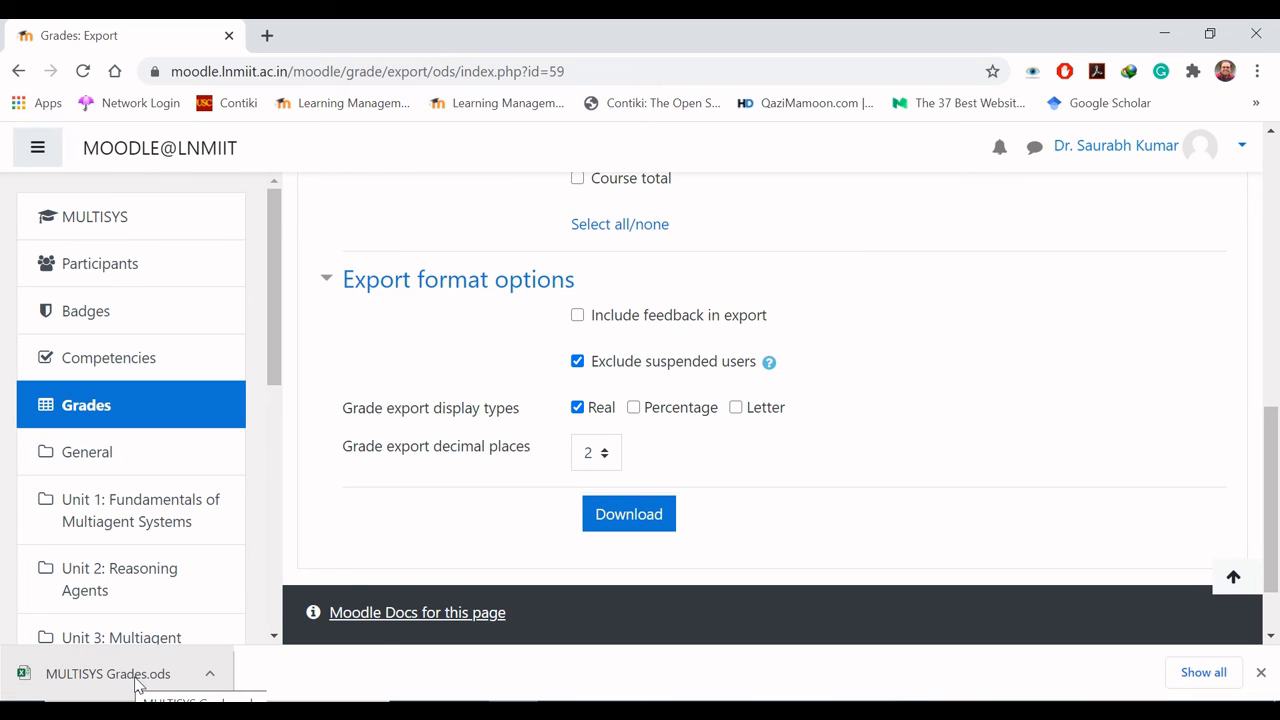
- Open the downloaded MULTISYS Grades.ods in Excel with editing enabled and content recovered, look it over, and return to the Moodle export page
click(152, 680)
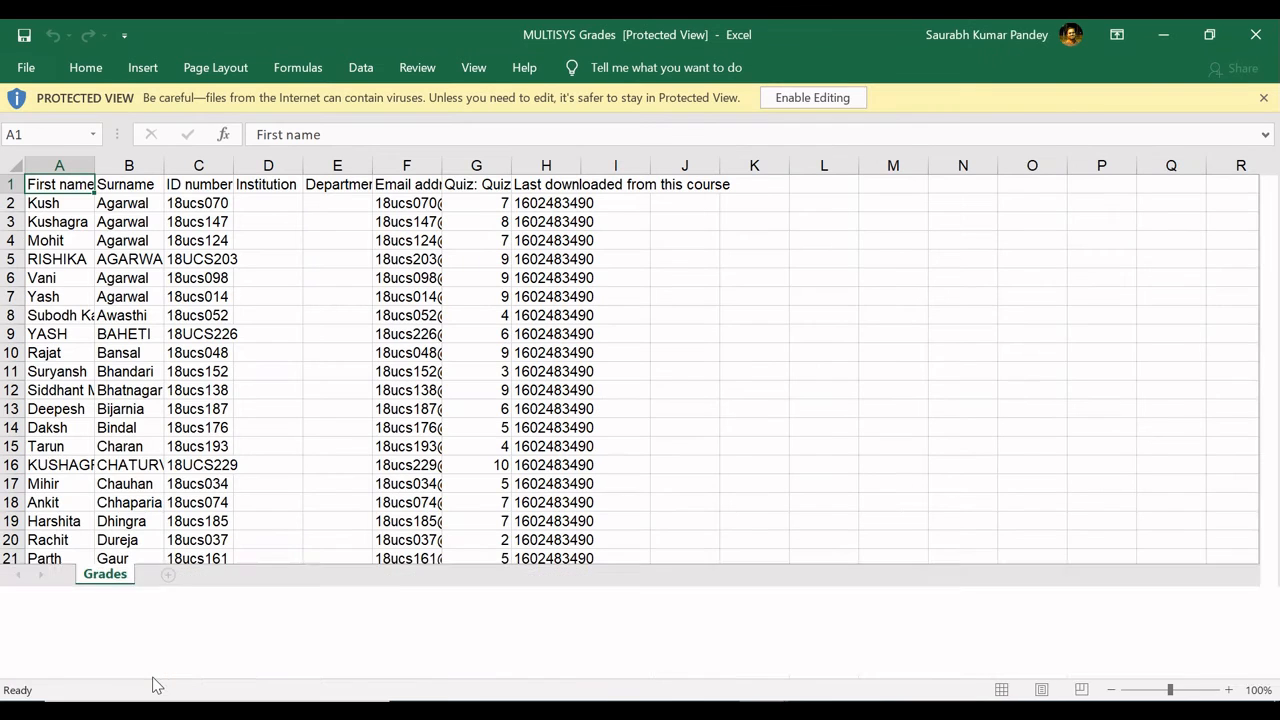
click(827, 104)
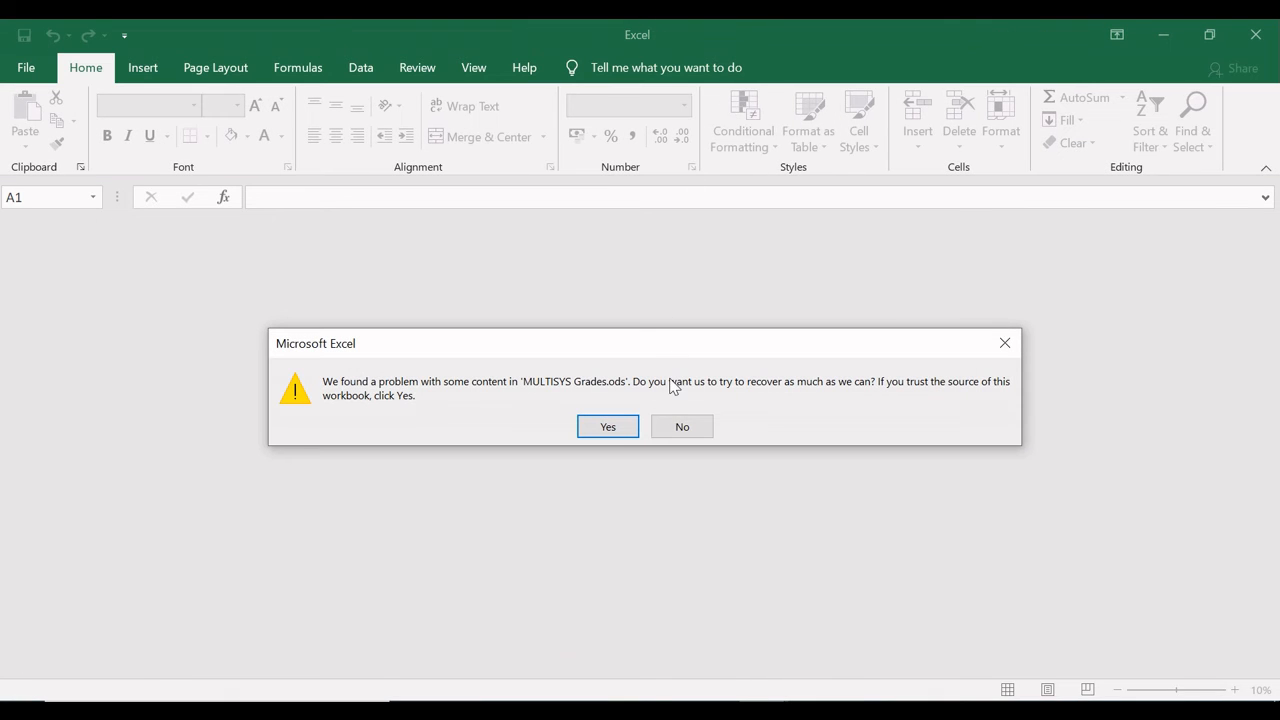
click(617, 427)
click(640, 428)
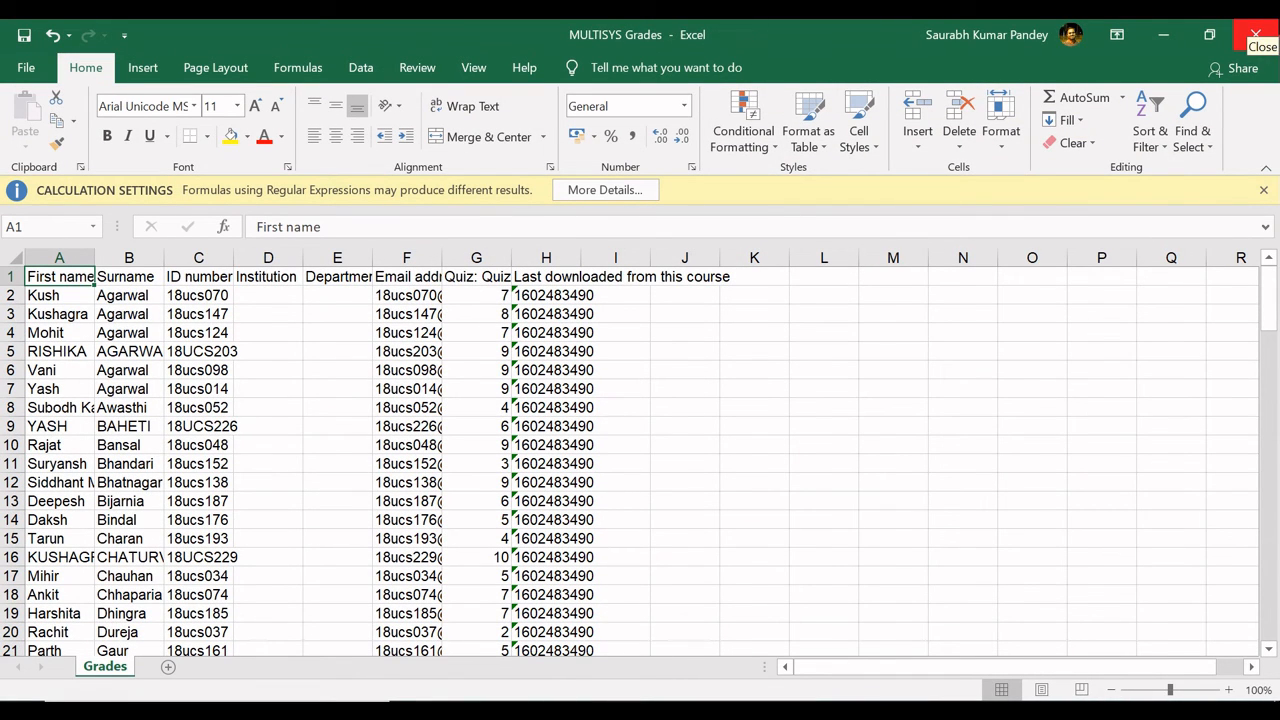
click(1255, 35)
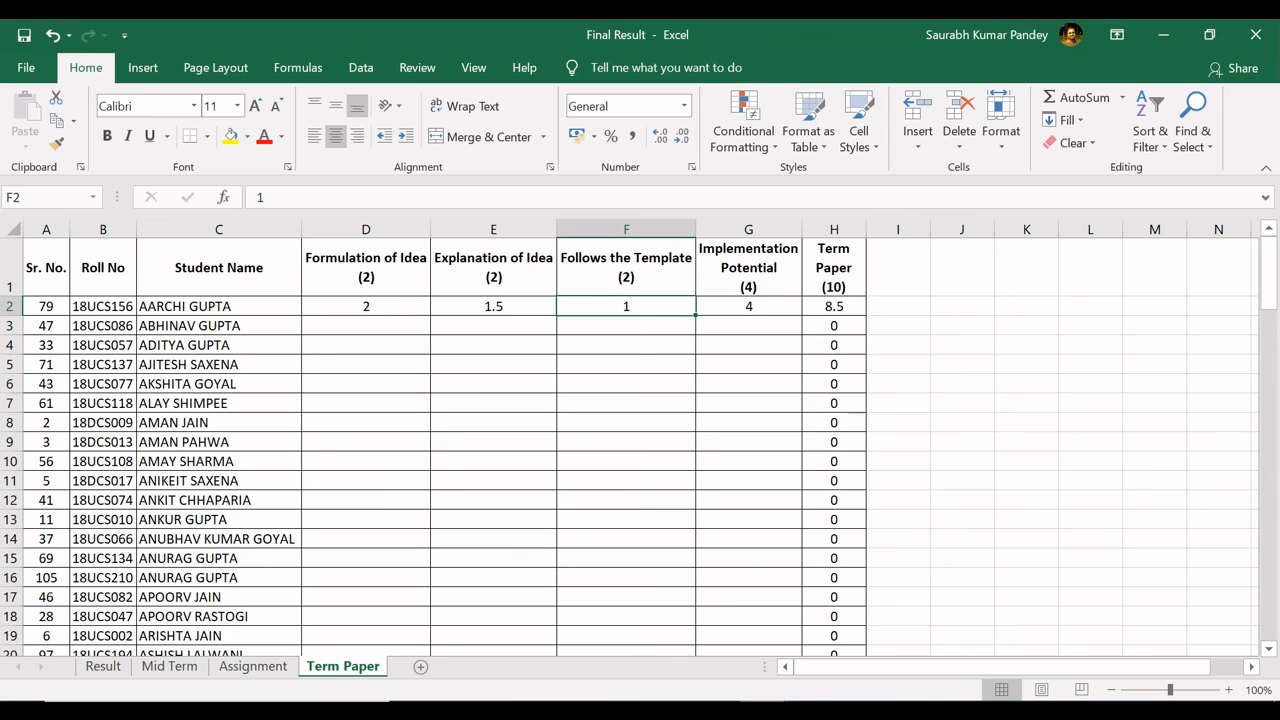
click(1174, 36)
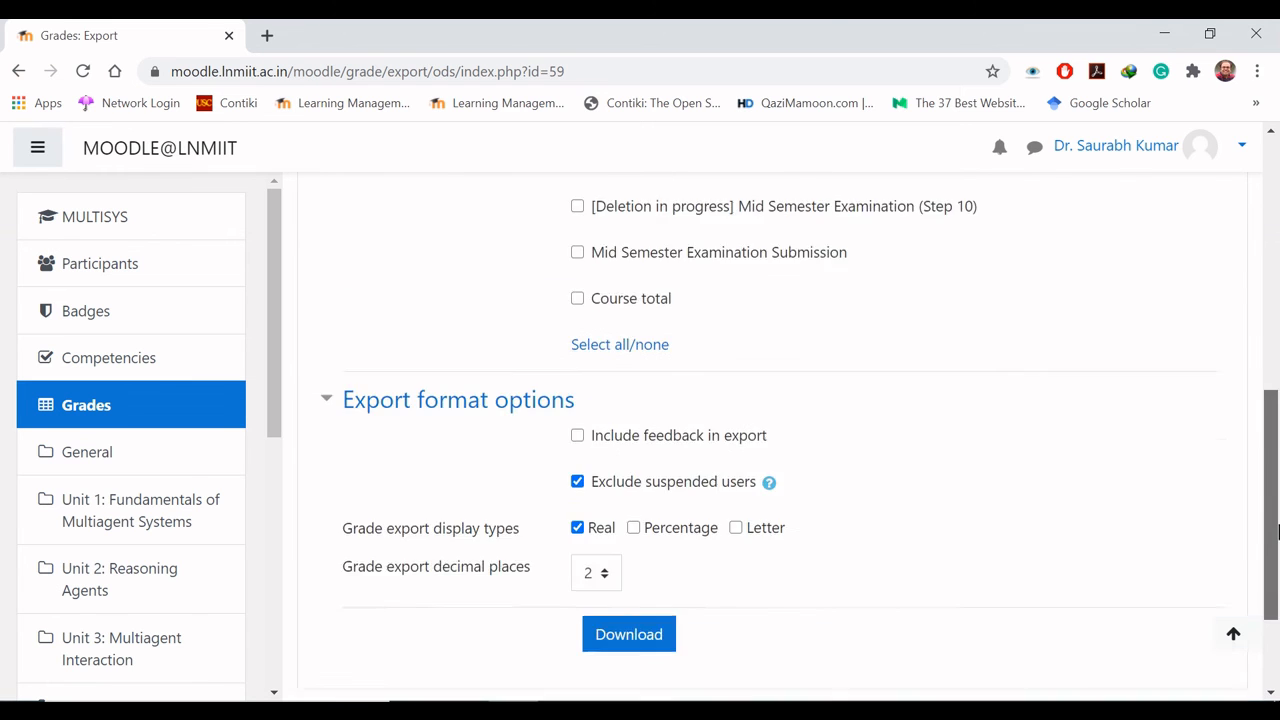
- Open the plain text file grade export page and look over its grade items
drag(1277, 532, 1276, 372)
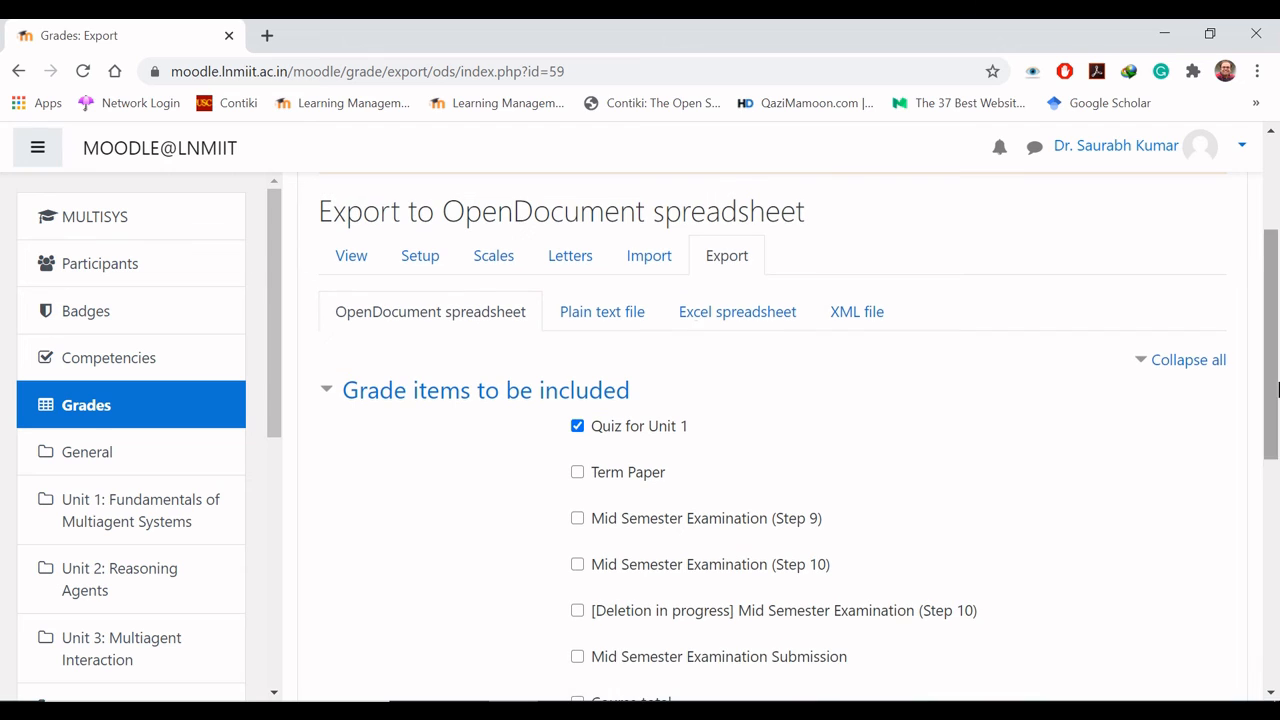
click(601, 315)
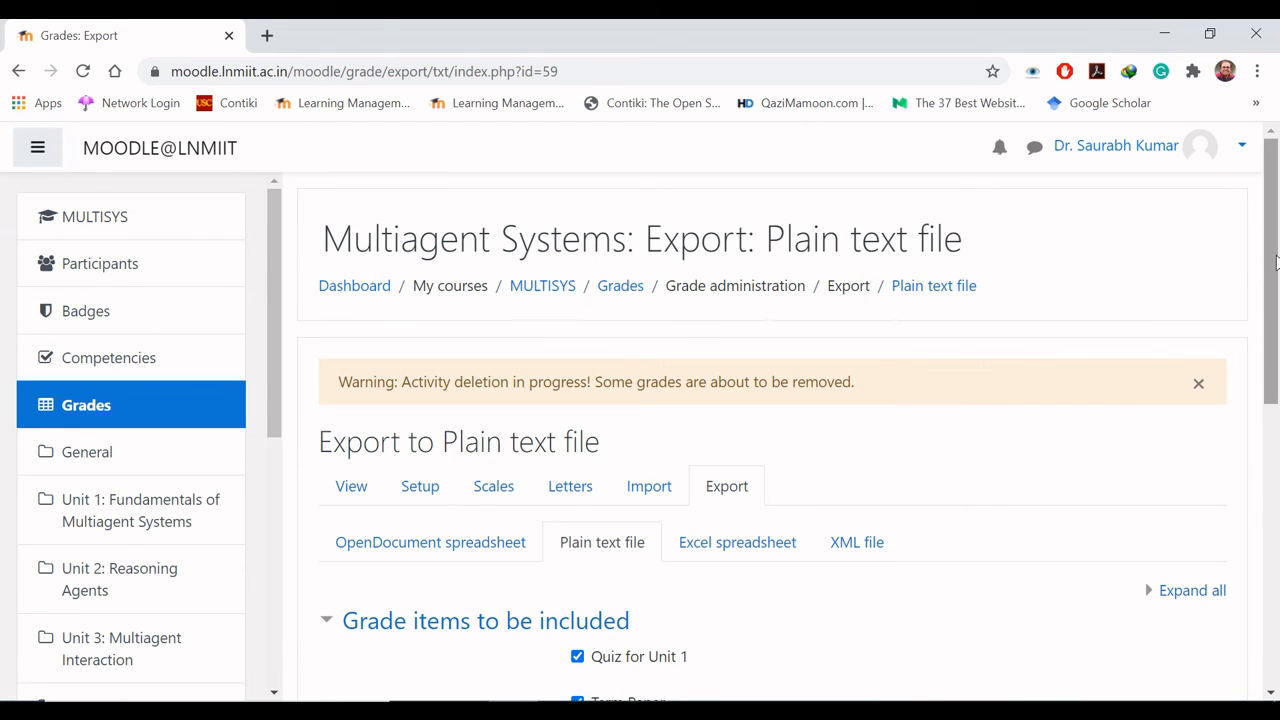
drag(1276, 262, 1276, 350)
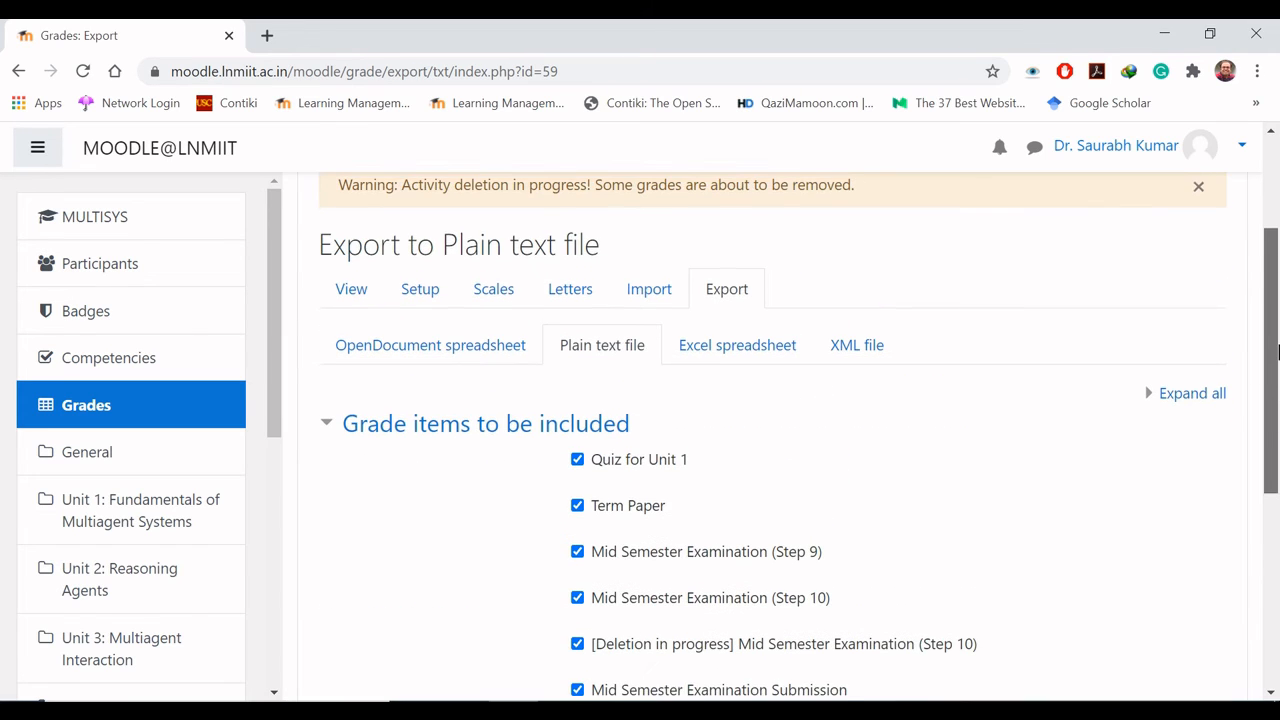
- Set up the Excel spreadsheet grade export to include only Quiz for Unit 1 and Course total
click(736, 352)
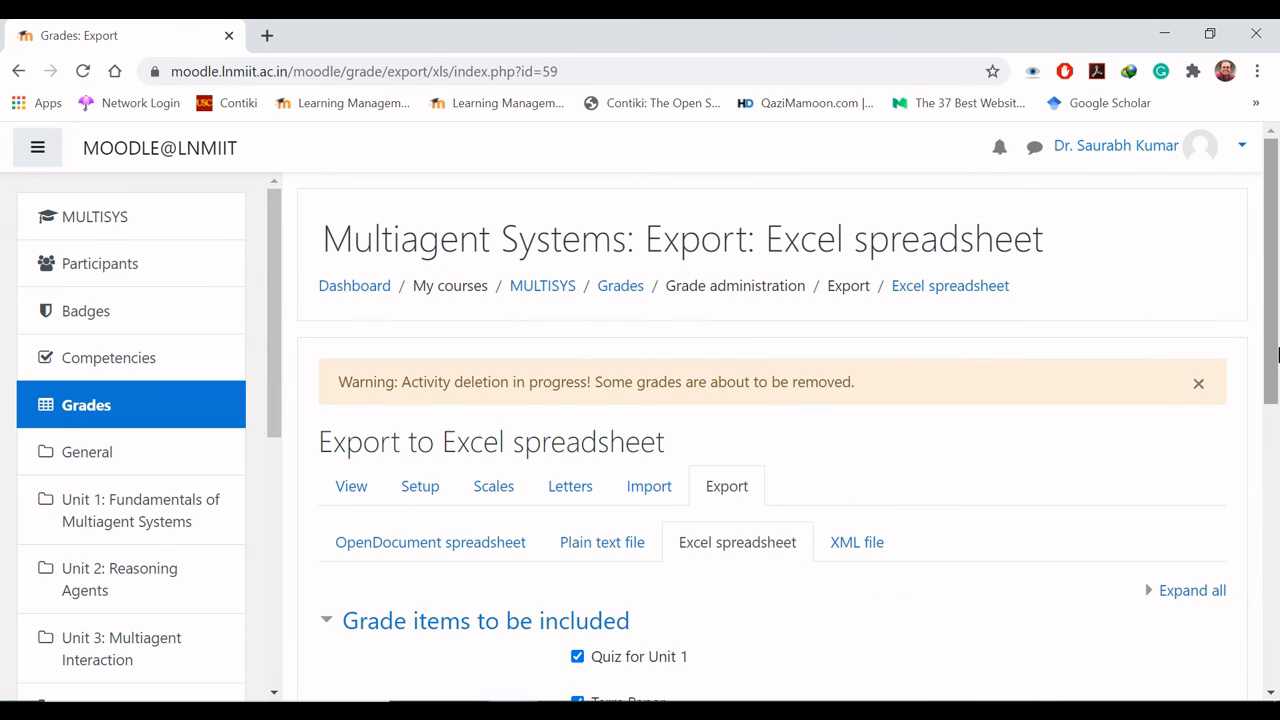
drag(1276, 355, 1278, 505)
click(577, 374)
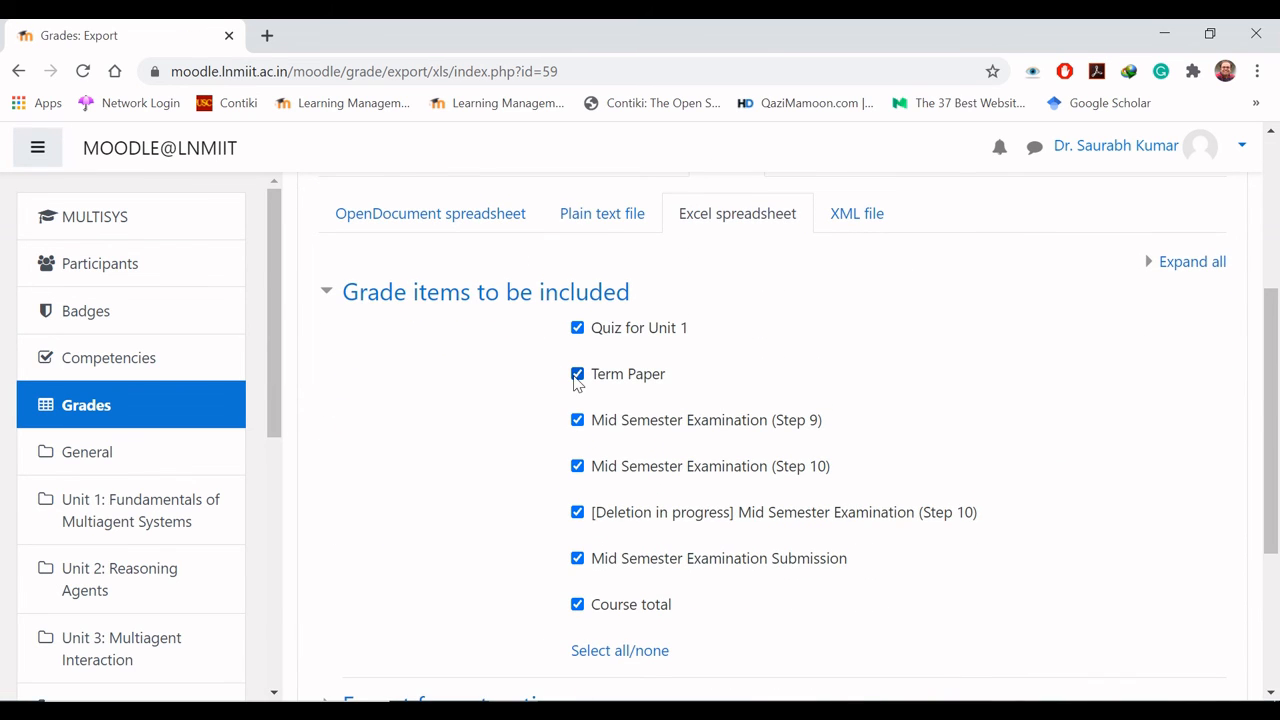
click(577, 420)
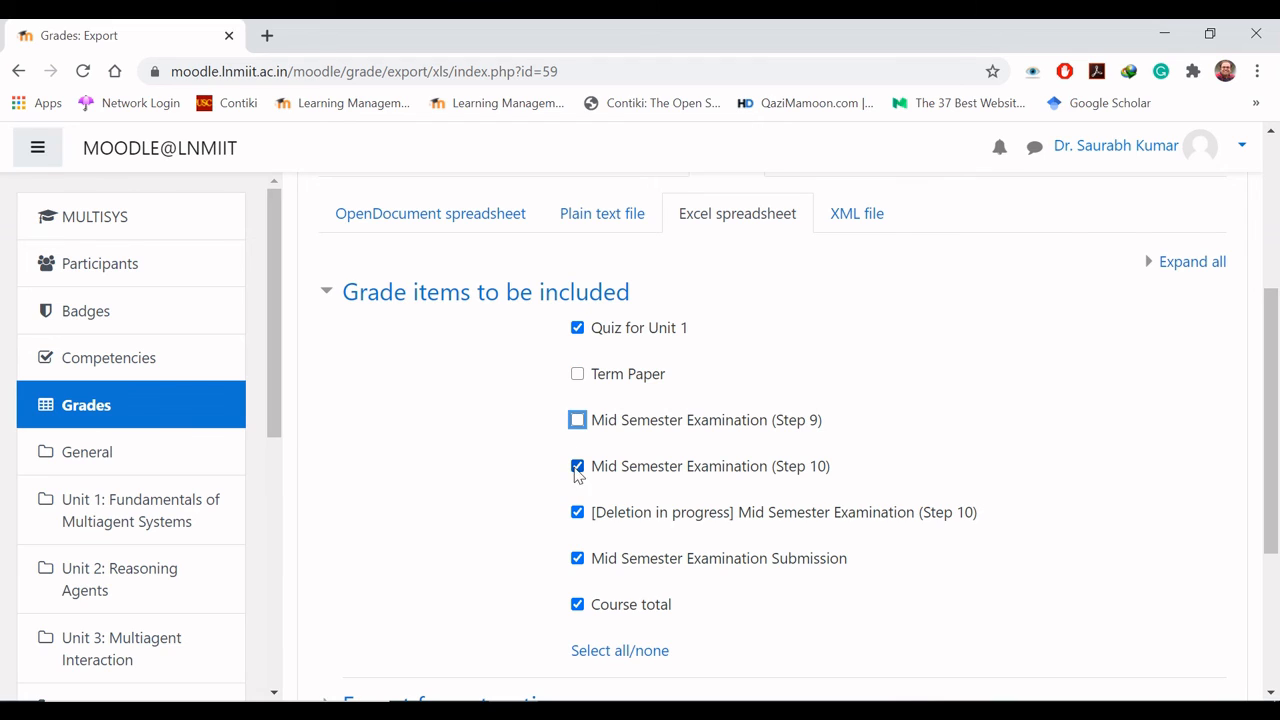
click(577, 466)
click(579, 515)
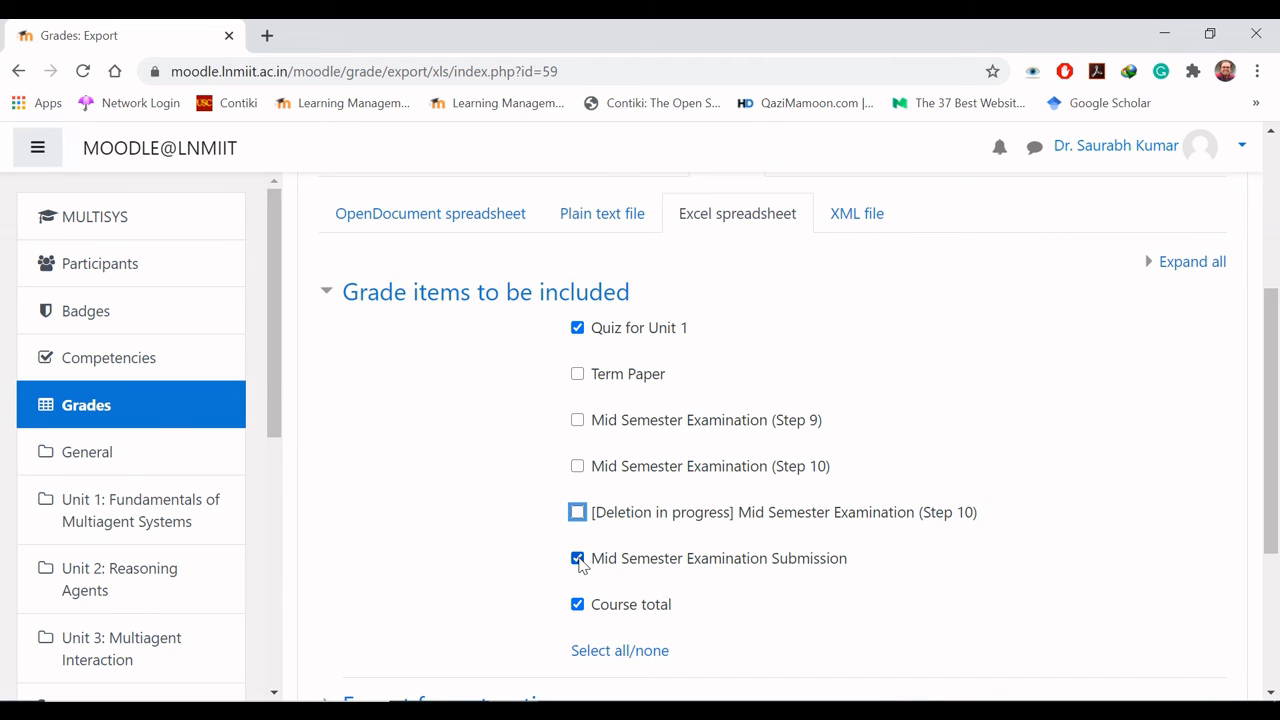
click(577, 558)
click(1276, 570)
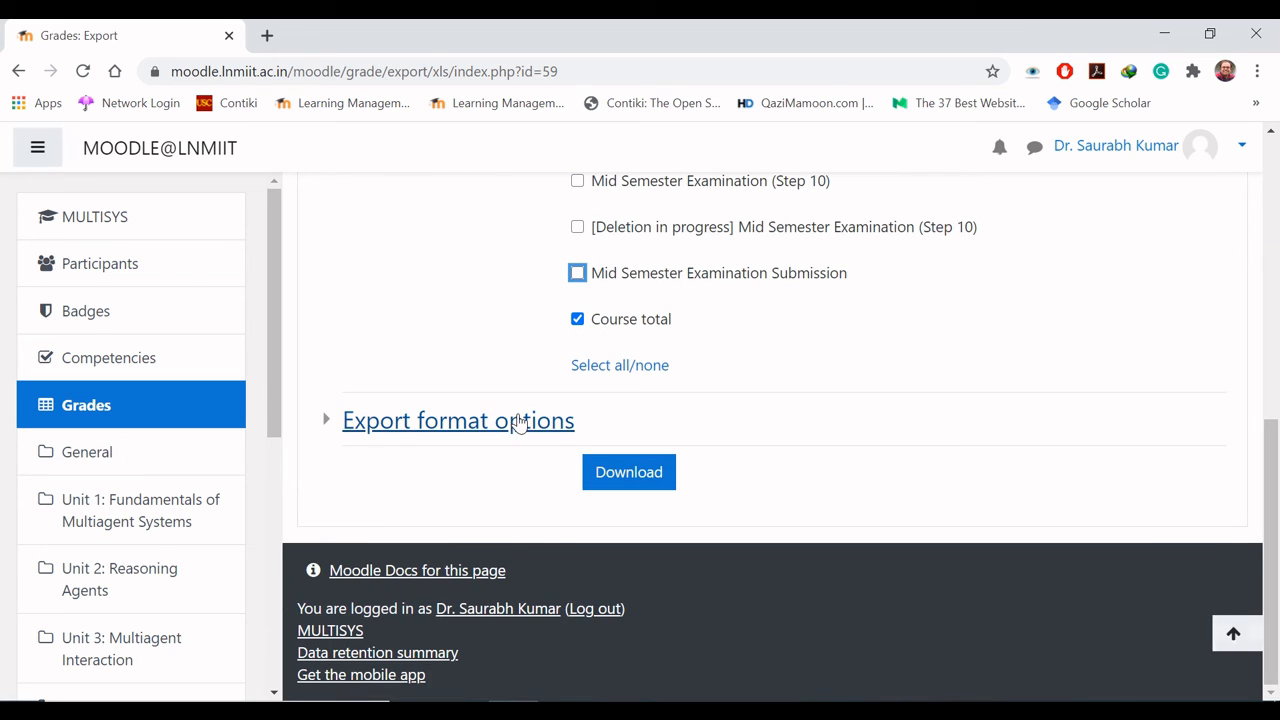
- Download the Excel grade export with Real grades and 2 decimal places, and open MULTISYS Grades.xlsx in Excel with editing enabled
click(326, 423)
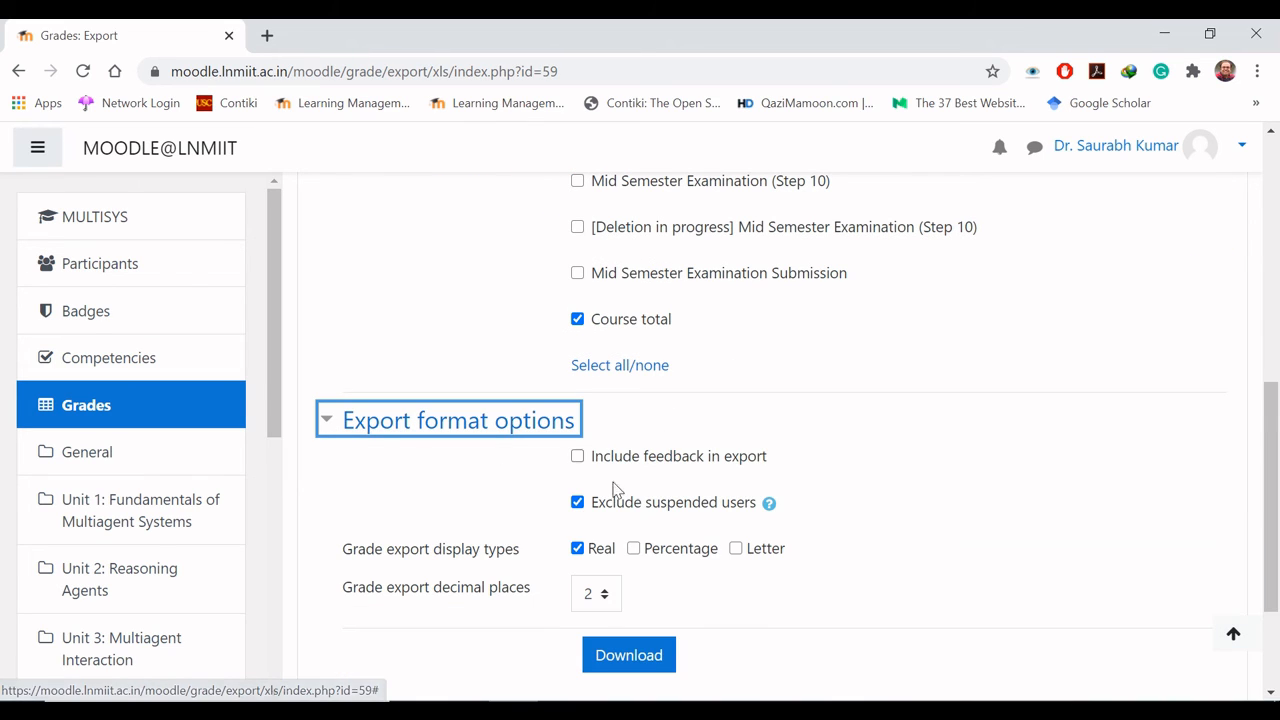
click(627, 660)
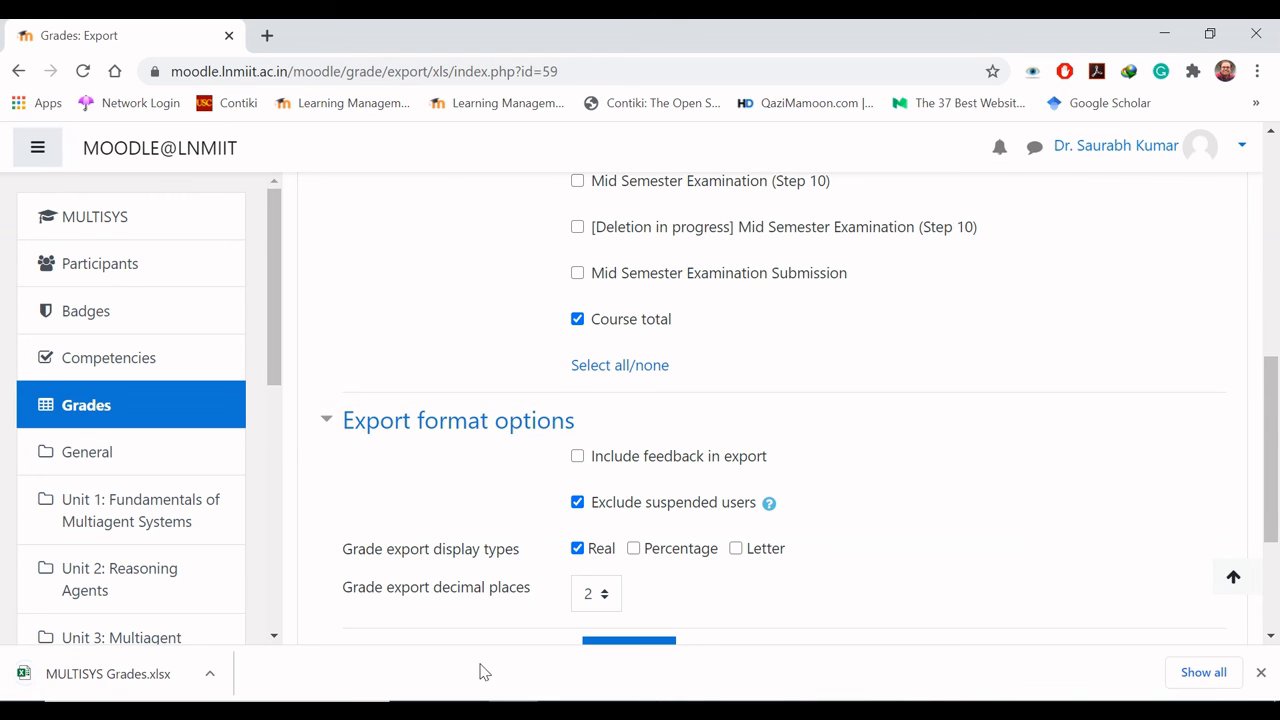
click(152, 686)
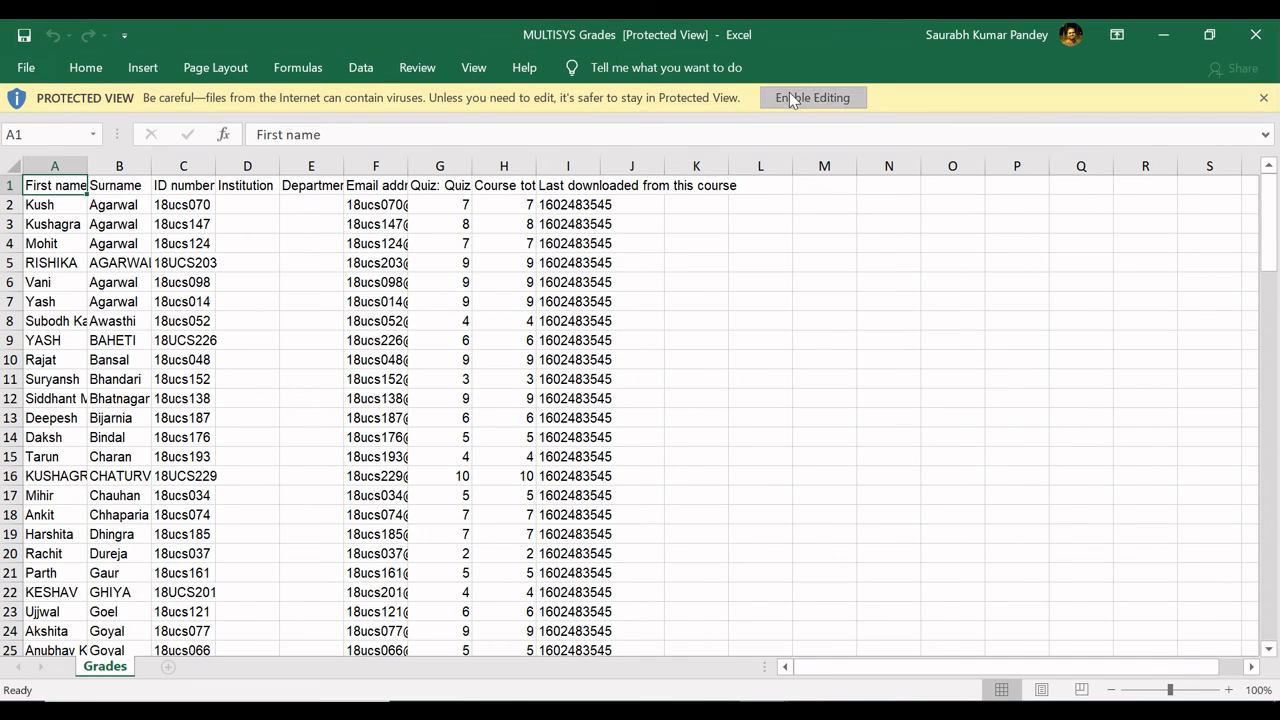
click(790, 98)
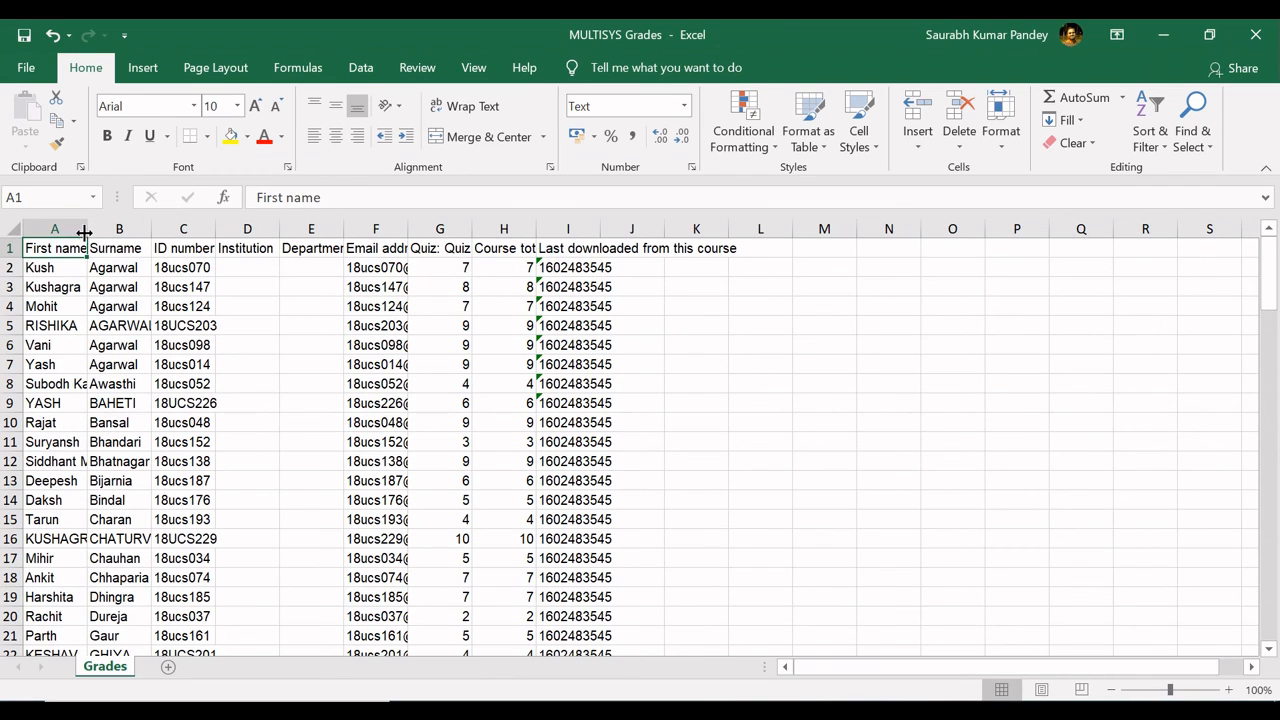
- Auto-fit the first name, surname, ID number, email address, Quiz for Unit 1, Course total and last downloaded columns to their contents
double_click(87, 230)
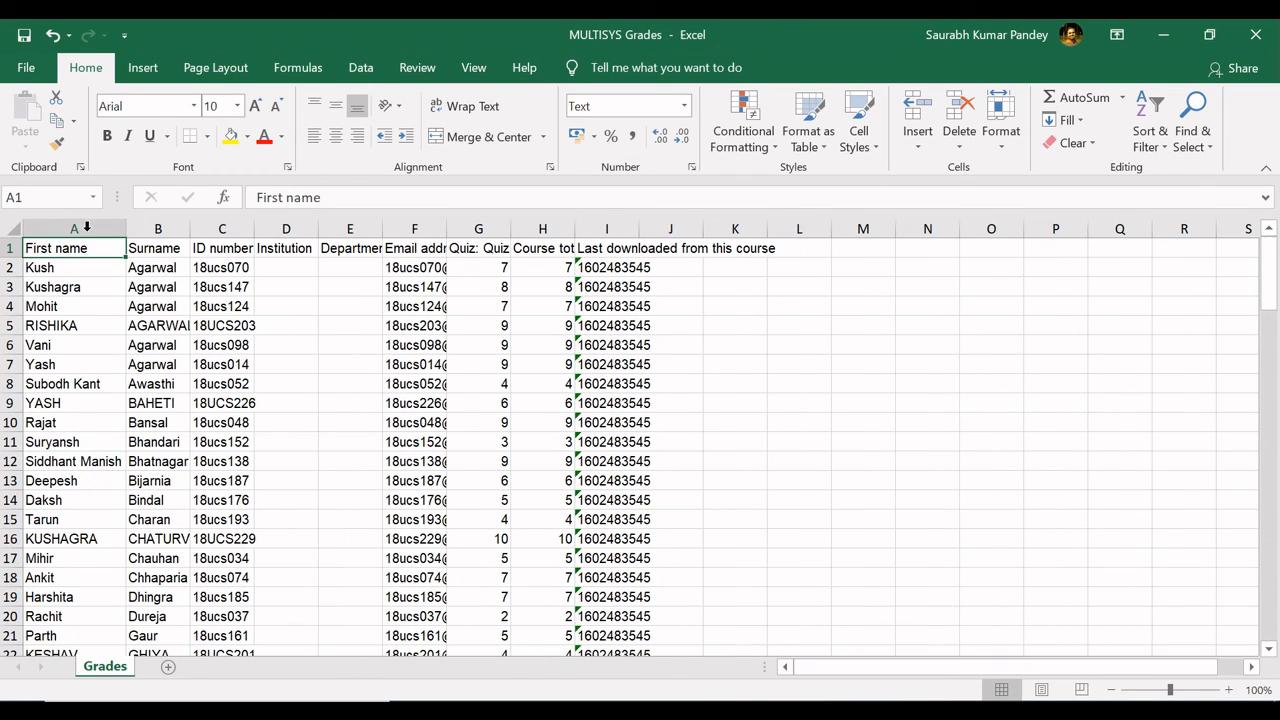
double_click(197, 230)
double_click(287, 229)
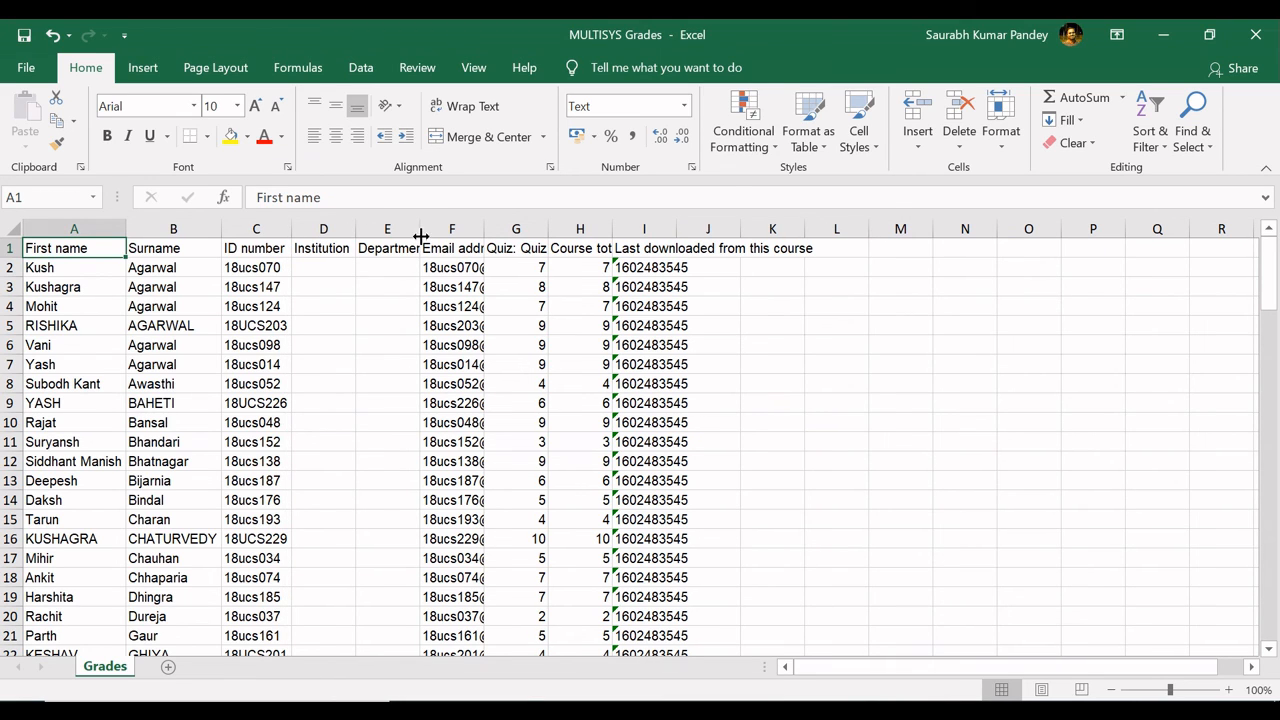
double_click(489, 230)
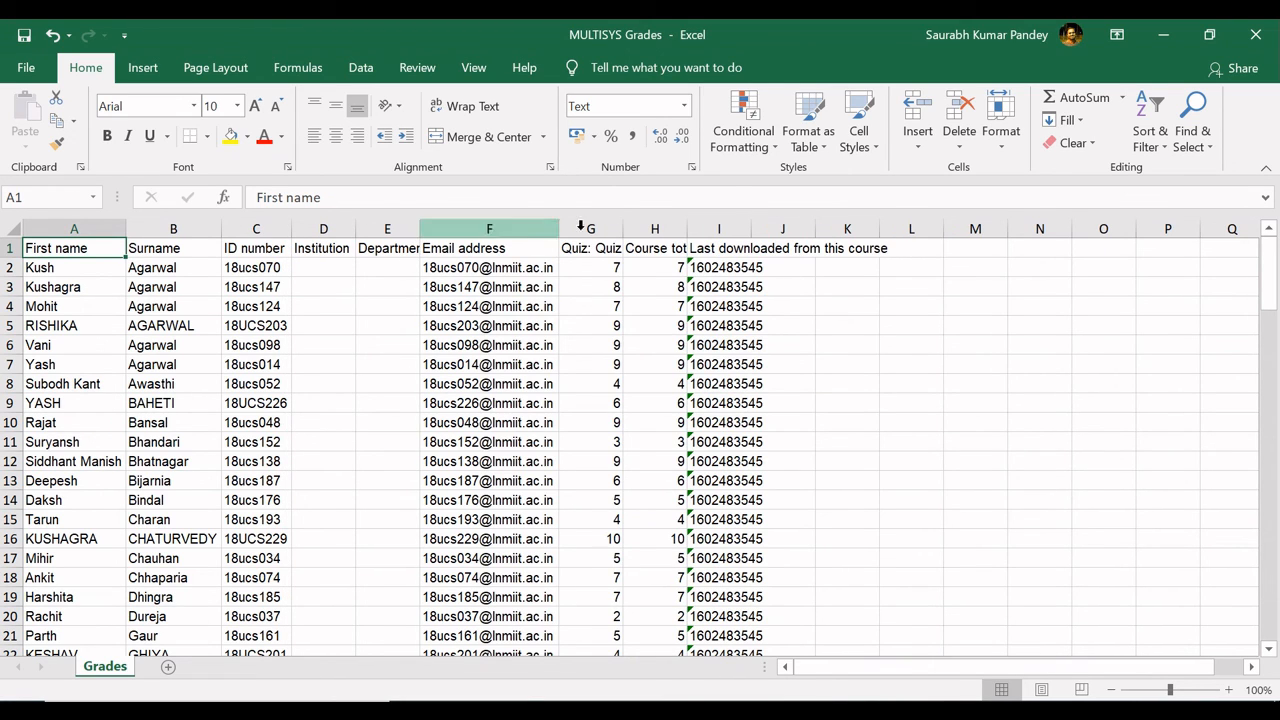
double_click(620, 229)
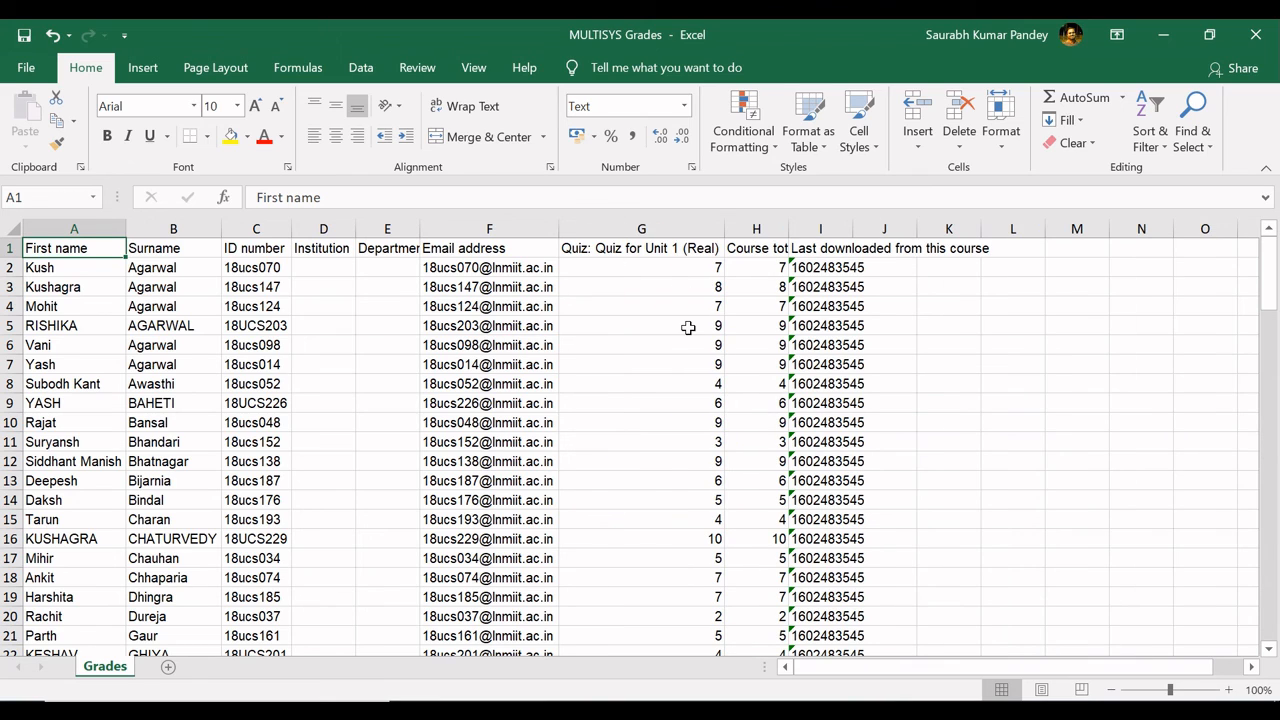
double_click(789, 229)
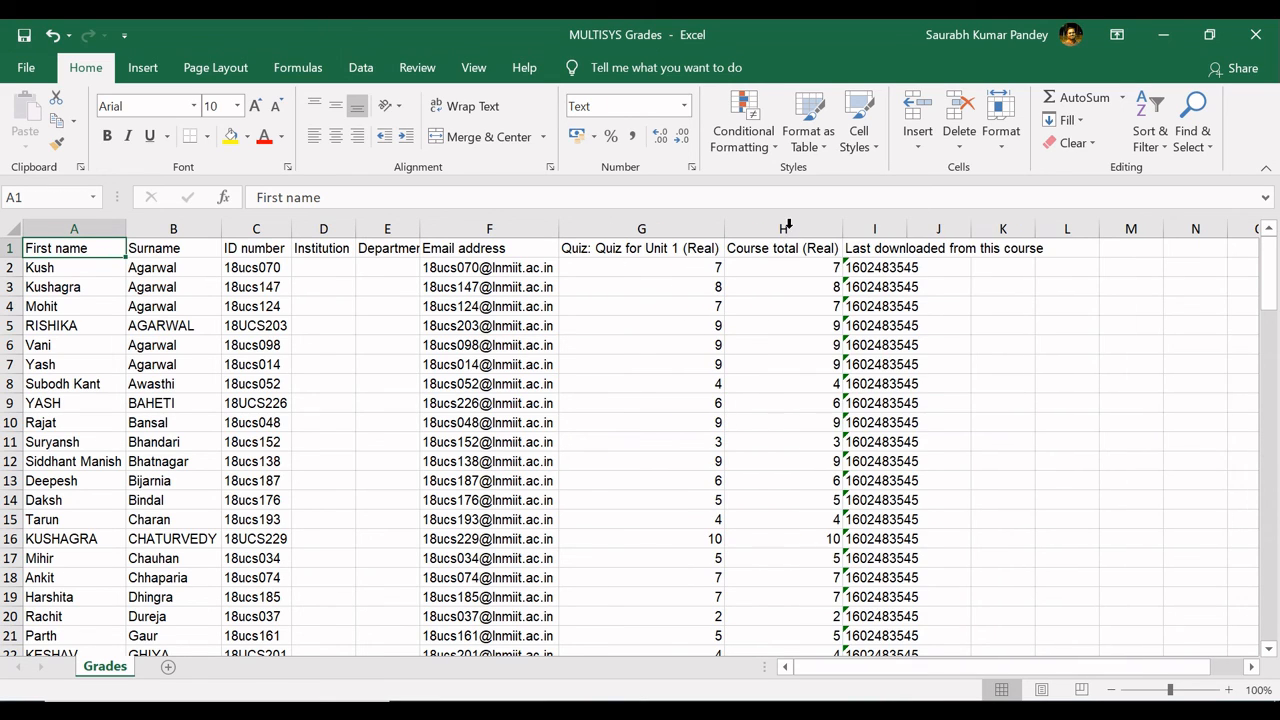
double_click(906, 229)
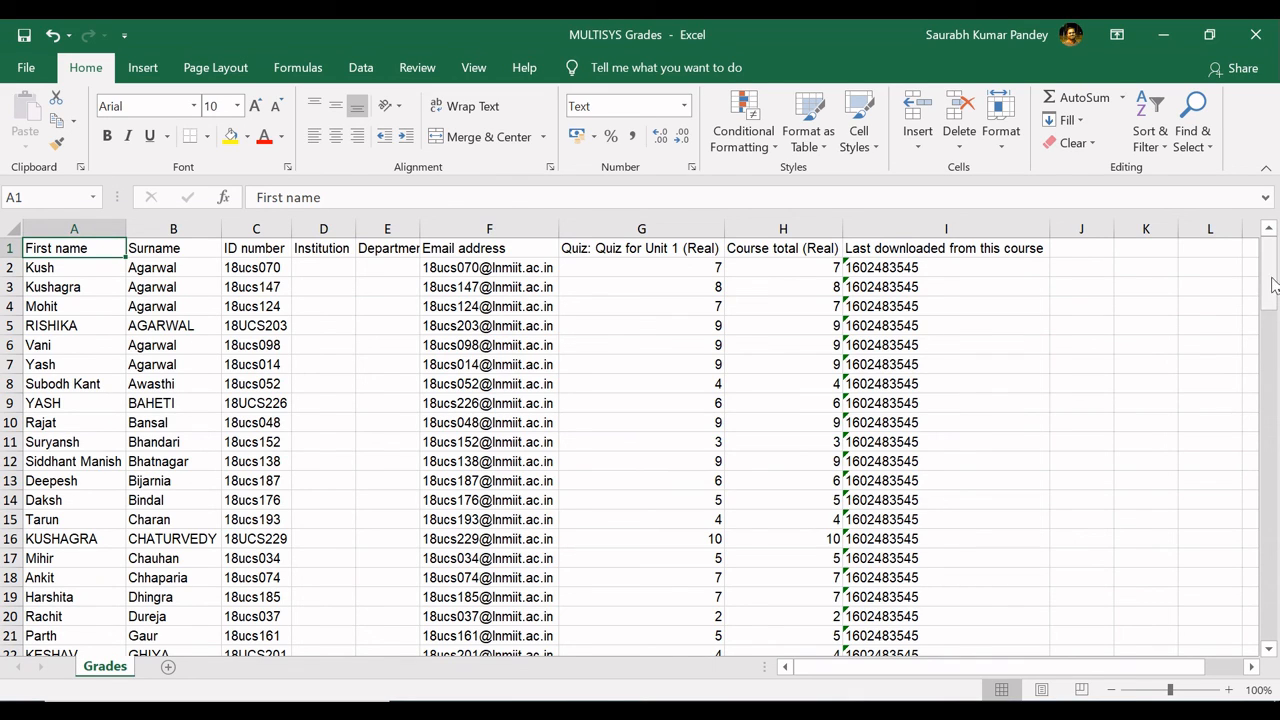
- Close the MULTISYS Grades workbook without saving and return to the Excel spreadsheet export page in Moodle
click(1256, 34)
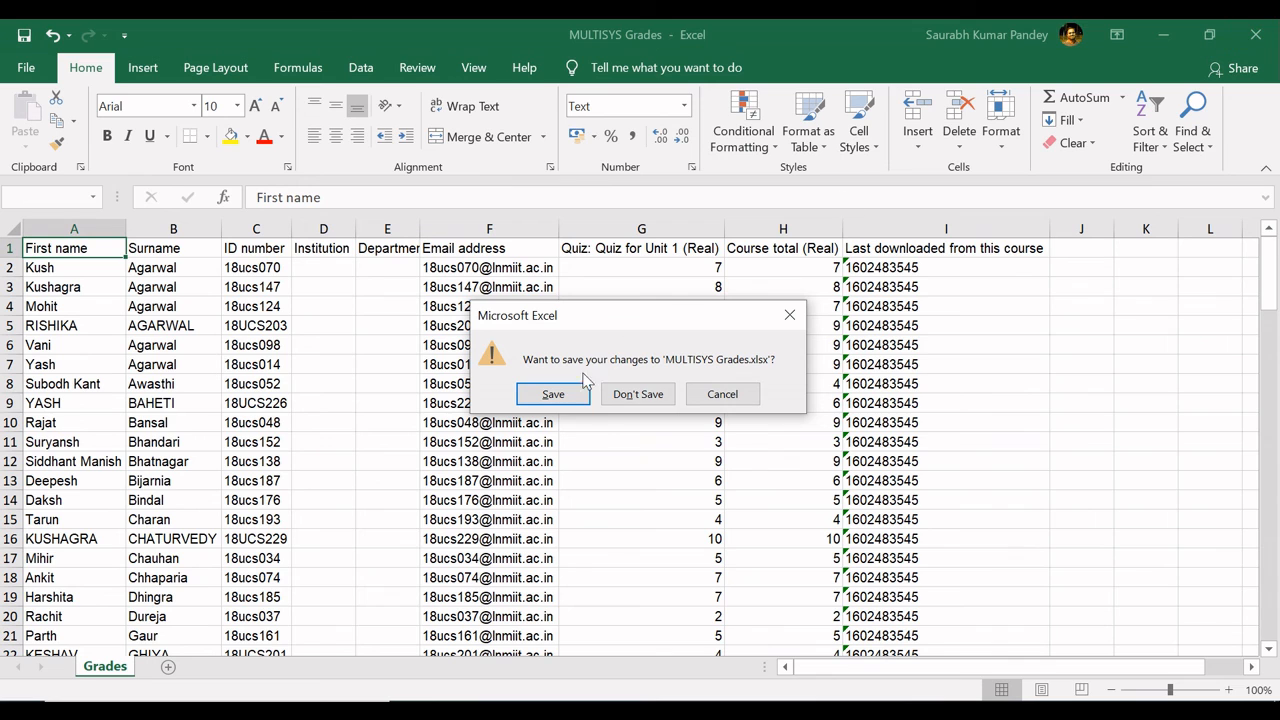
click(622, 394)
key(alt+Tab)
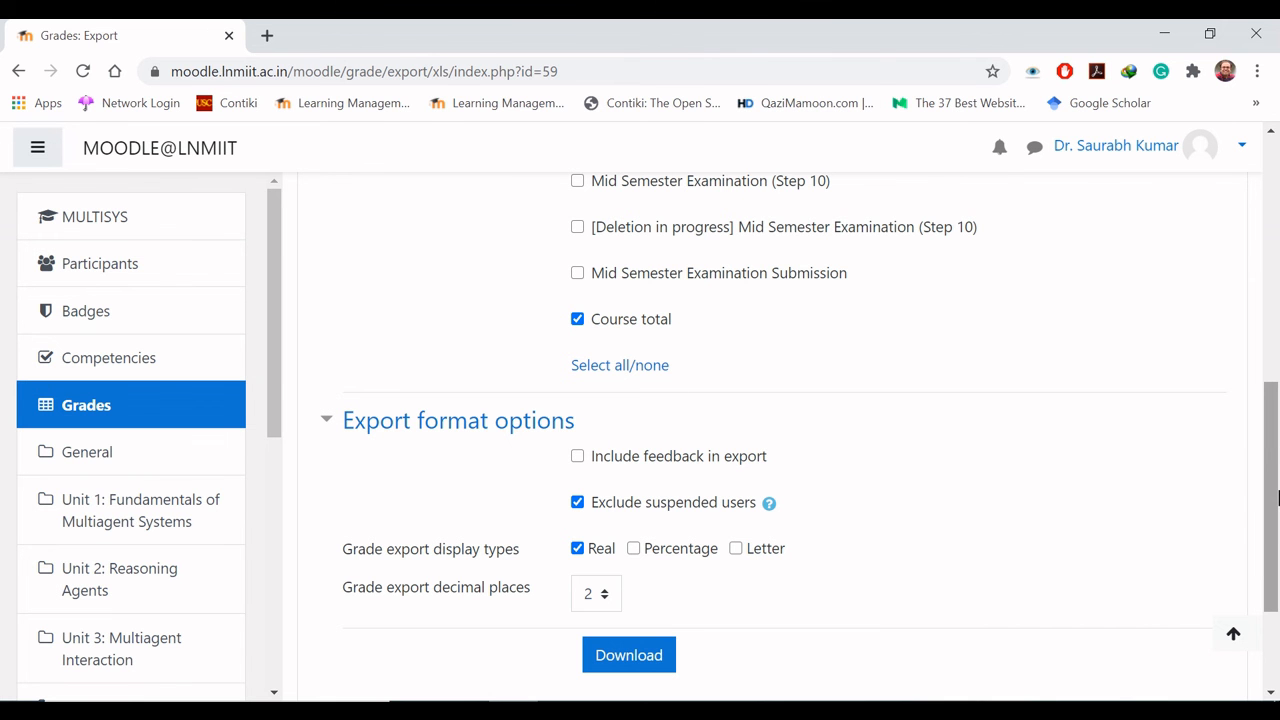
drag(1277, 497, 1277, 225)
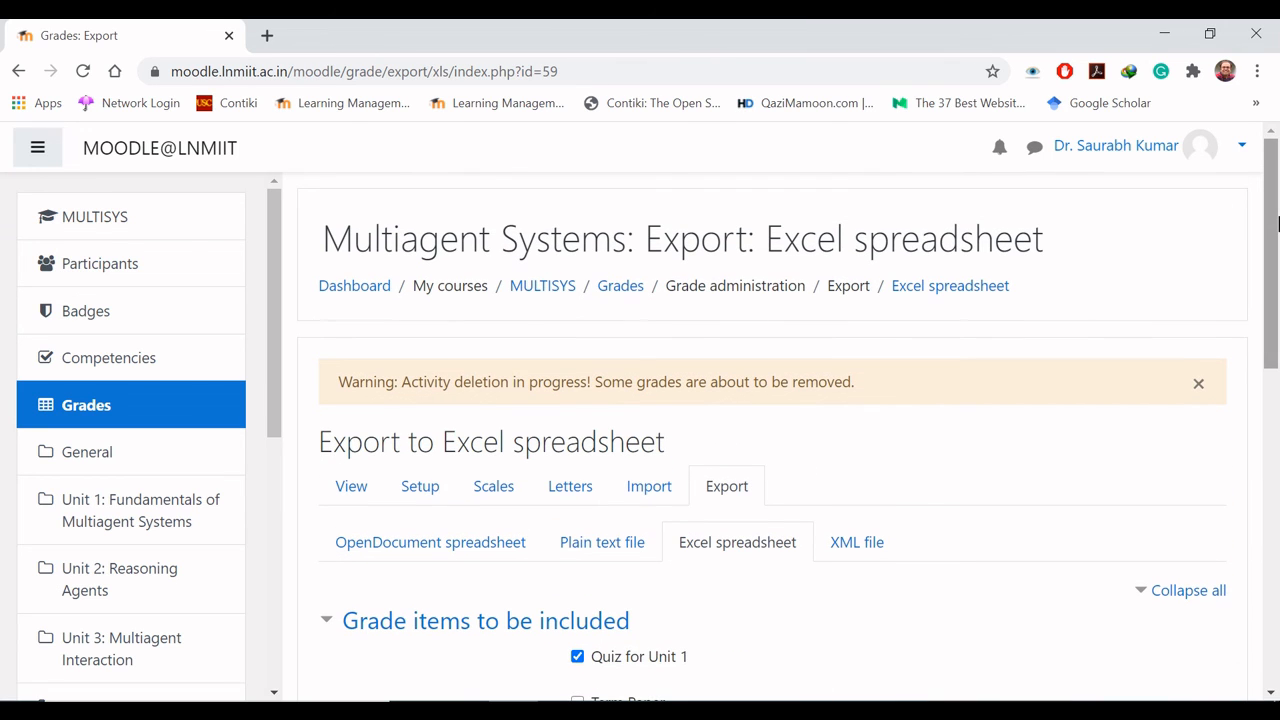